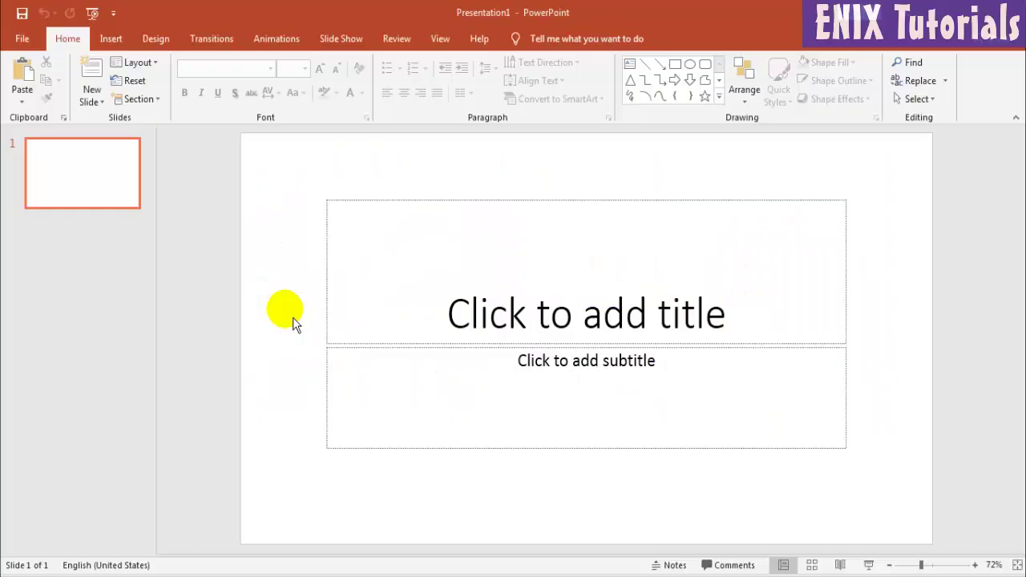
Apply the Blank slide layout and zoom out to see the whole slide.
{"action": "left_click", "coordinate": [136, 62]}
{"action": "left_click", "coordinate": [152, 272]}
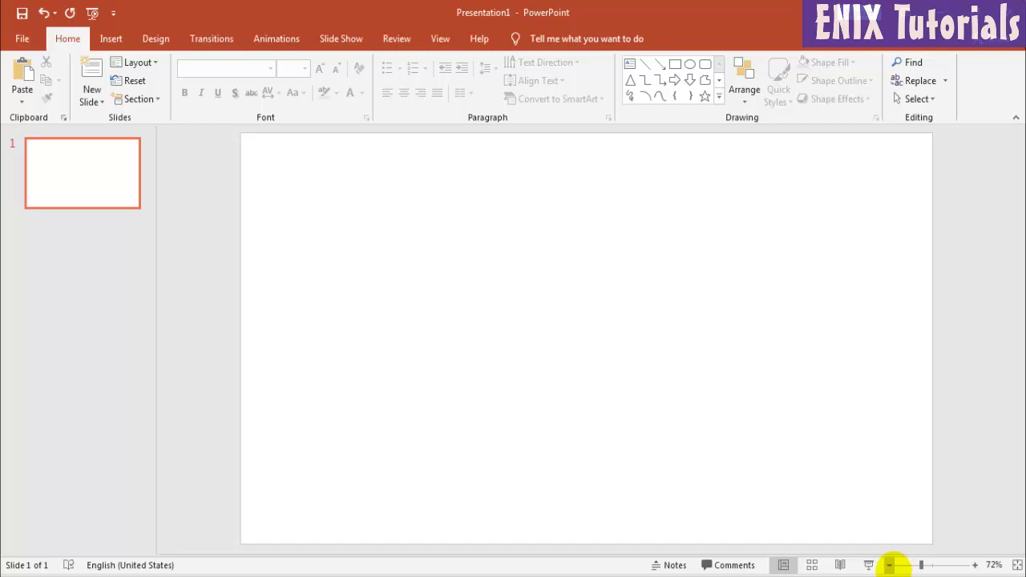
{"action": "left_click", "coordinate": [889, 565]}
{"action": "left_click", "coordinate": [889, 565]}
{"action": "left_click", "coordinate": [889, 565]}
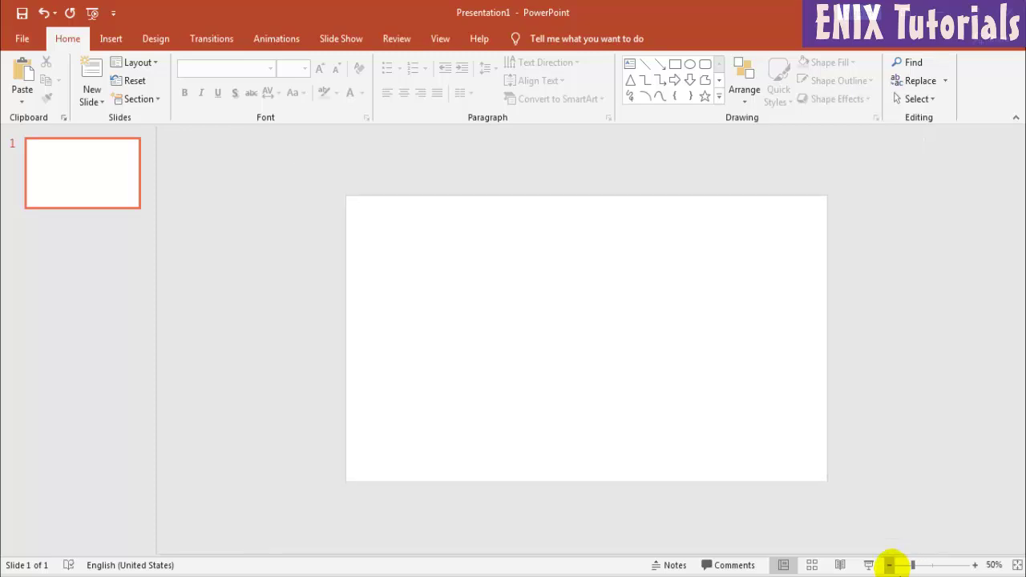
{"action": "left_click", "coordinate": [122, 40]}
Insert the summerfield photo from the Desktop onto the slide.
{"action": "left_click", "coordinate": [111, 84]}
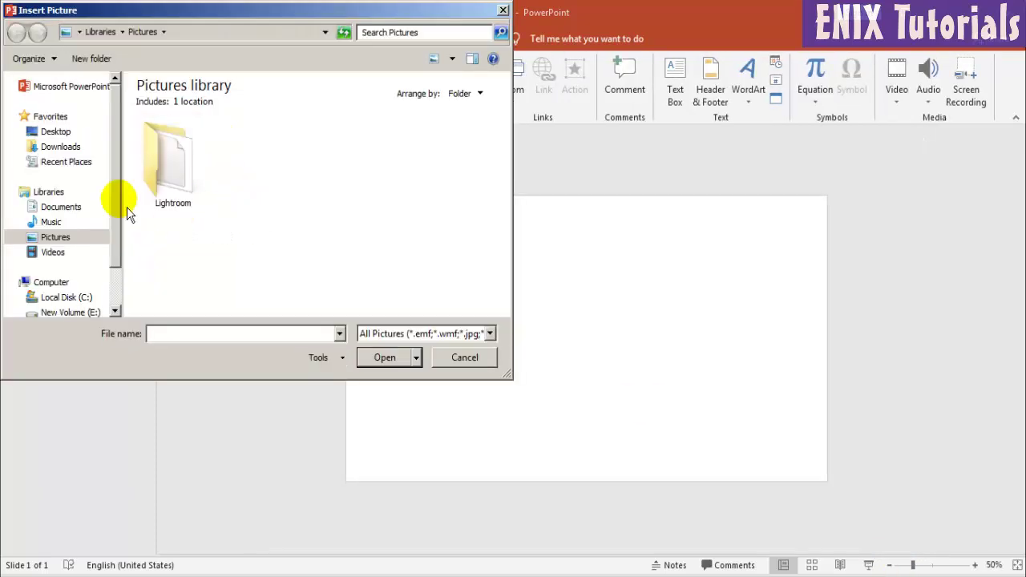
{"action": "left_click", "coordinate": [55, 132]}
{"action": "left_click_drag", "start_coordinate": [501, 142], "coordinate": [504, 298]}
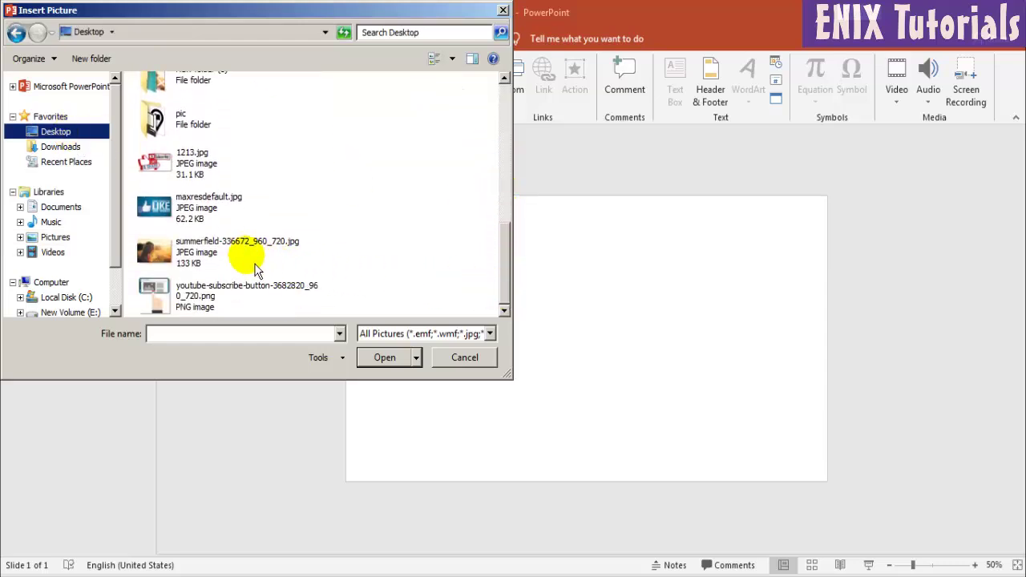
{"action": "double_click", "coordinate": [248, 258]}
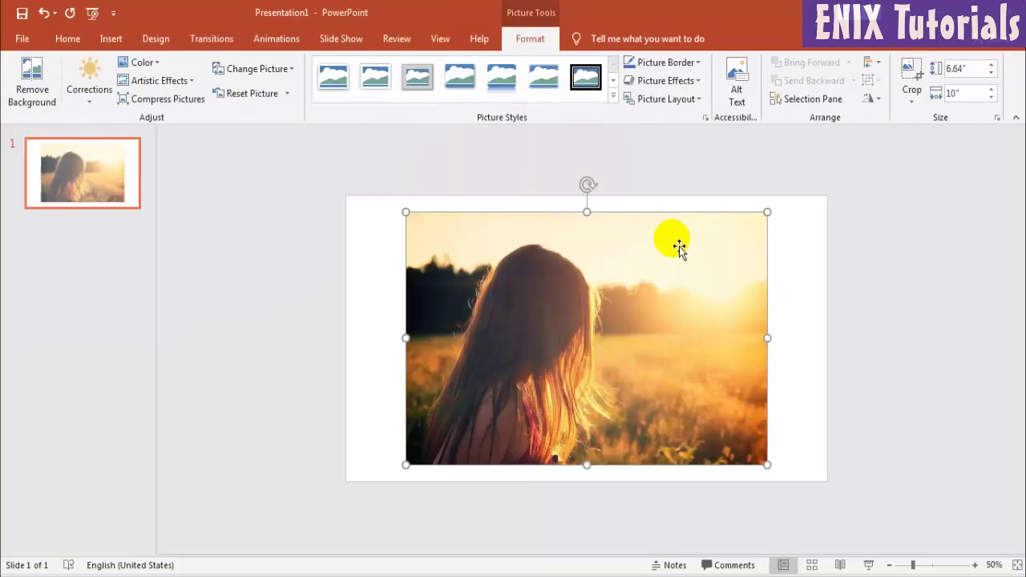
Crop both sides of the photo to a portrait strip and fit it to the slide's right edge.
{"action": "left_click", "coordinate": [911, 72]}
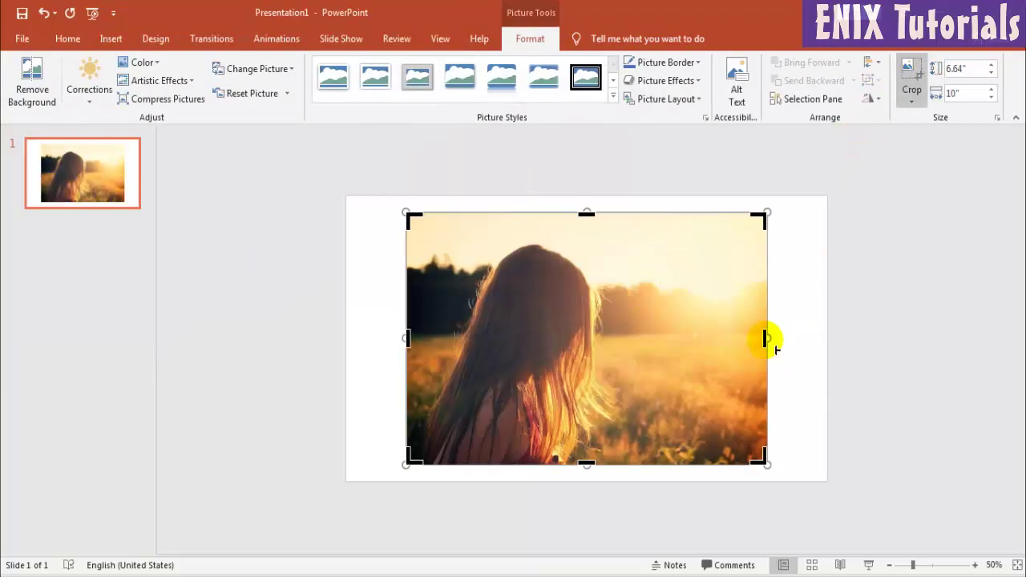
{"action": "left_click_drag", "start_coordinate": [765, 339], "coordinate": [634, 340]}
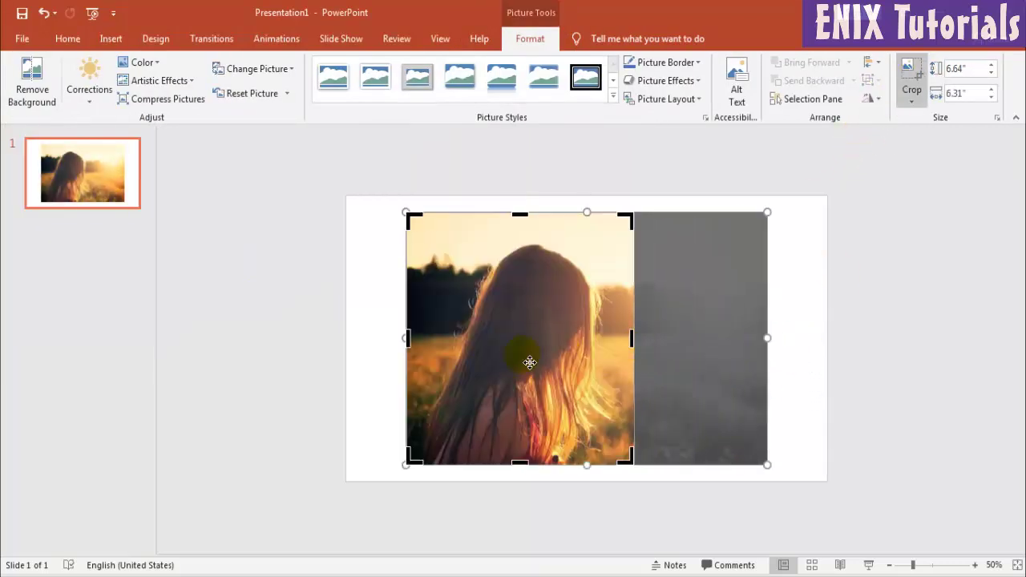
{"action": "left_click_drag", "start_coordinate": [414, 346], "coordinate": [437, 346]}
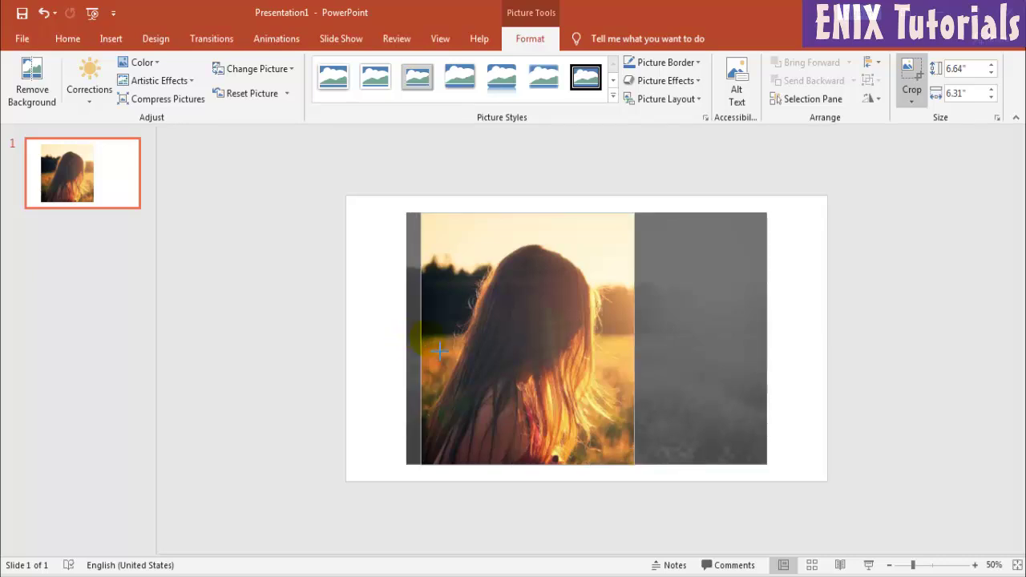
{"action": "left_click", "coordinate": [884, 330]}
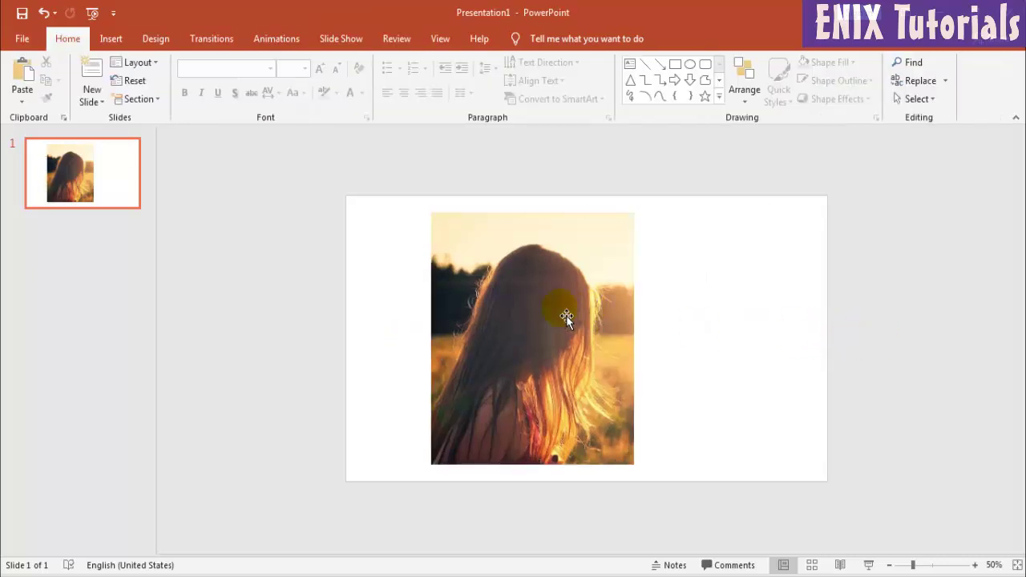
{"action": "left_click_drag", "start_coordinate": [566, 315], "coordinate": [753, 296]}
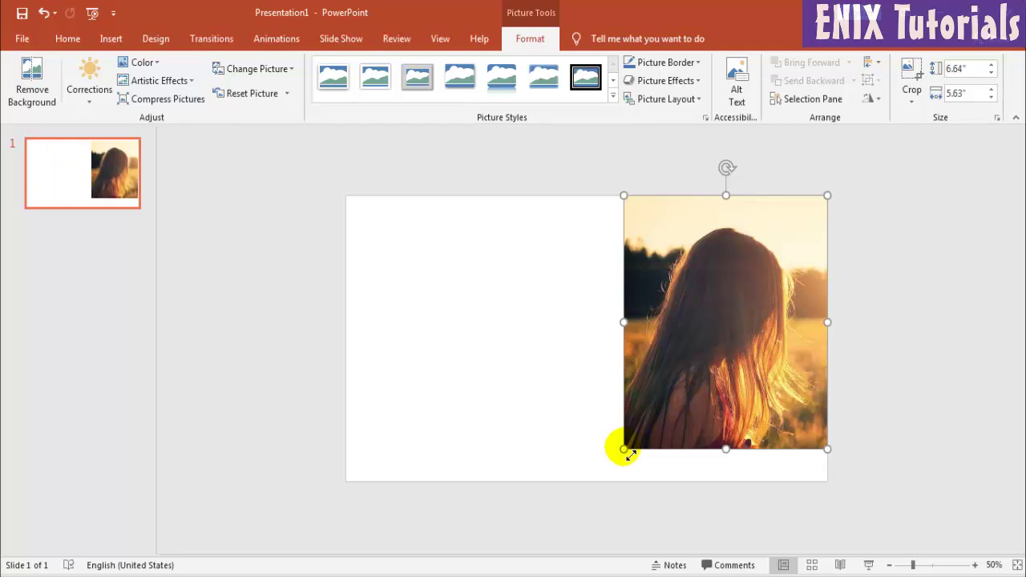
{"action": "left_click_drag", "start_coordinate": [625, 450], "coordinate": [599, 481]}
{"action": "left_click", "coordinate": [879, 388]}
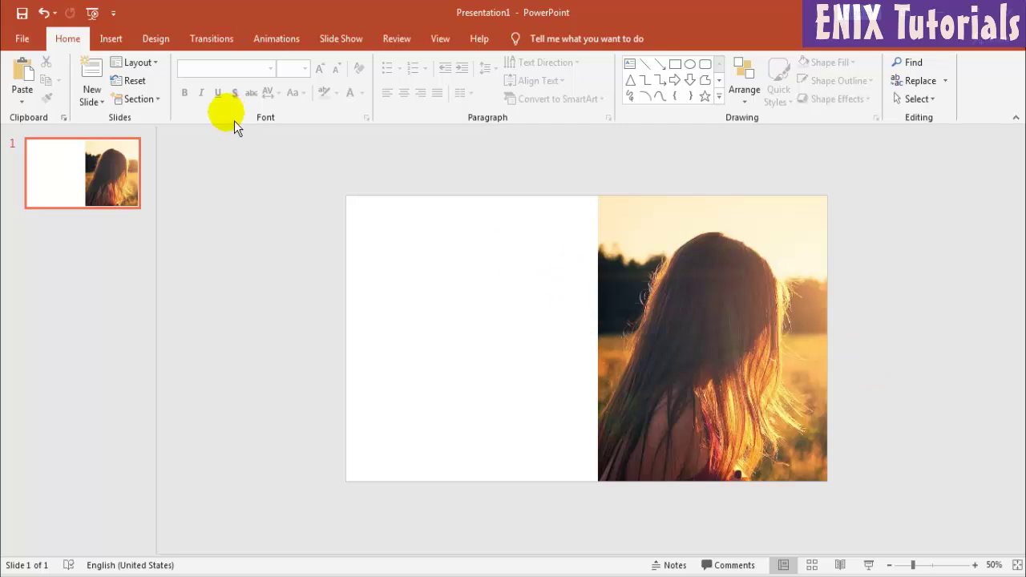
Draw a thin rectangle bar, 0.21" wide and 12.32" tall, extending past the slide's top and bottom.
{"action": "left_click", "coordinate": [124, 41]}
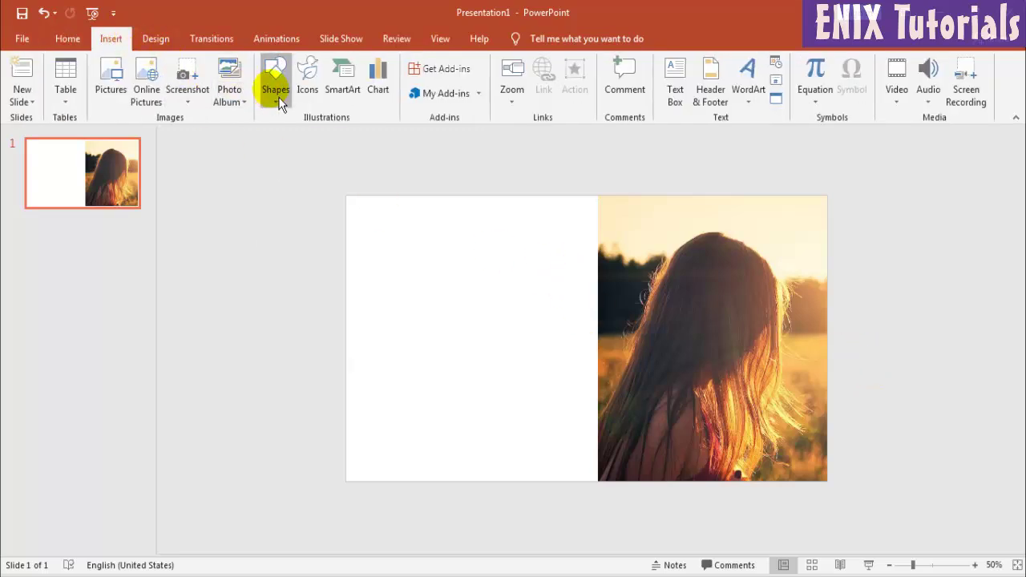
{"action": "left_click", "coordinate": [277, 90]}
{"action": "left_click", "coordinate": [307, 137]}
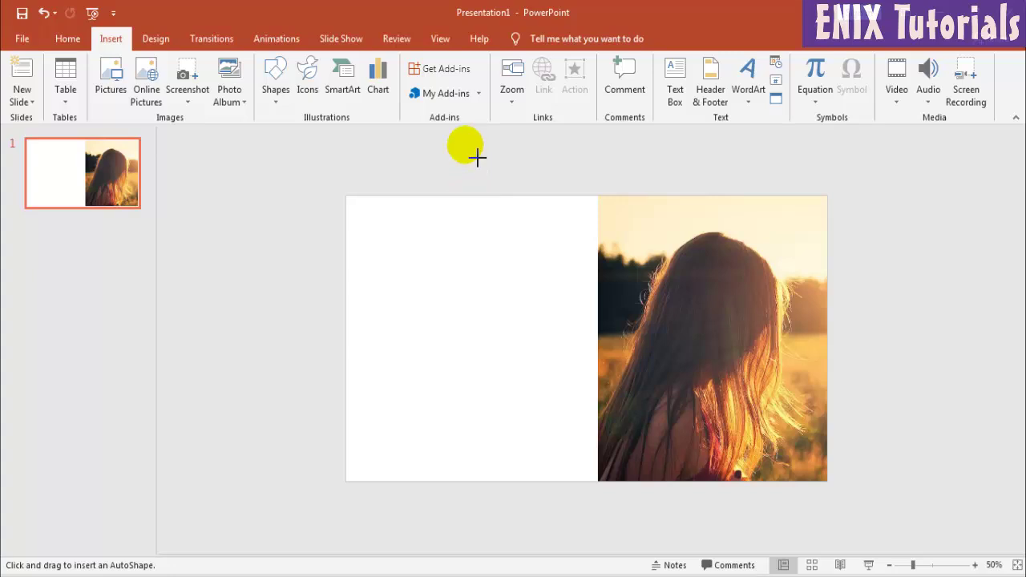
{"action": "left_click_drag", "start_coordinate": [466, 145], "coordinate": [484, 564]}
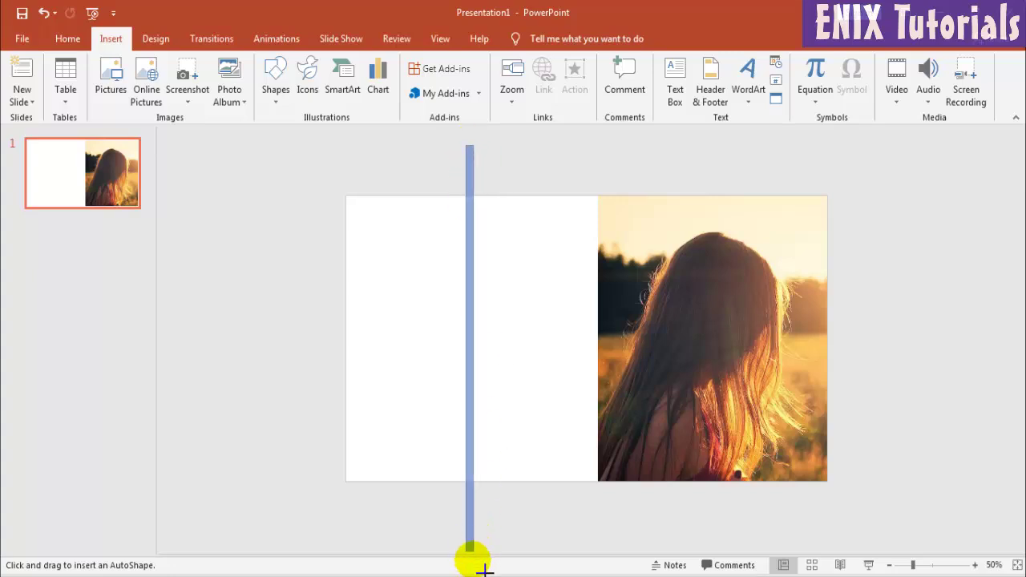
{"action": "left_click_drag", "start_coordinate": [484, 569], "coordinate": [473, 551]}
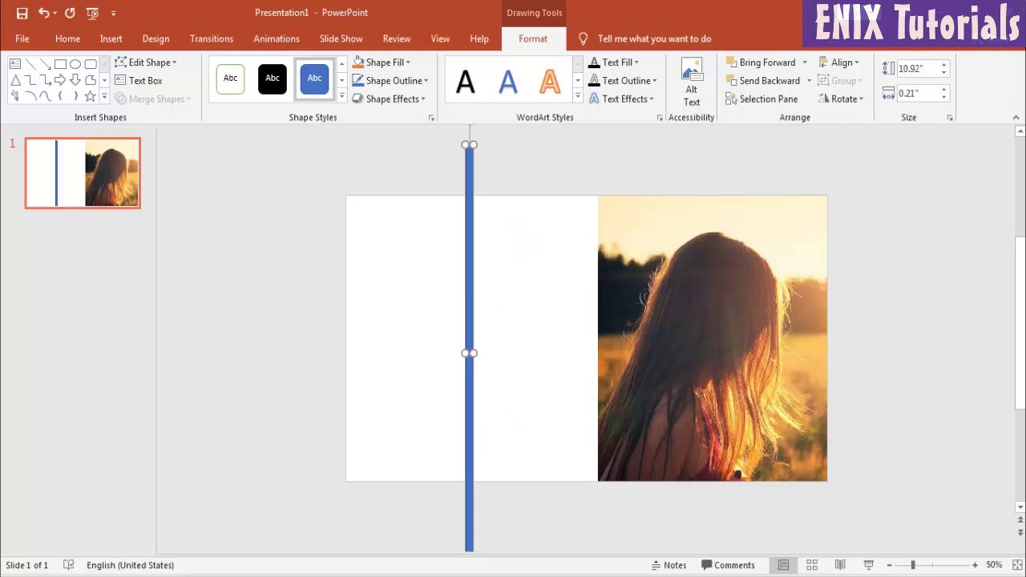
{"action": "left_click", "coordinate": [889, 565]}
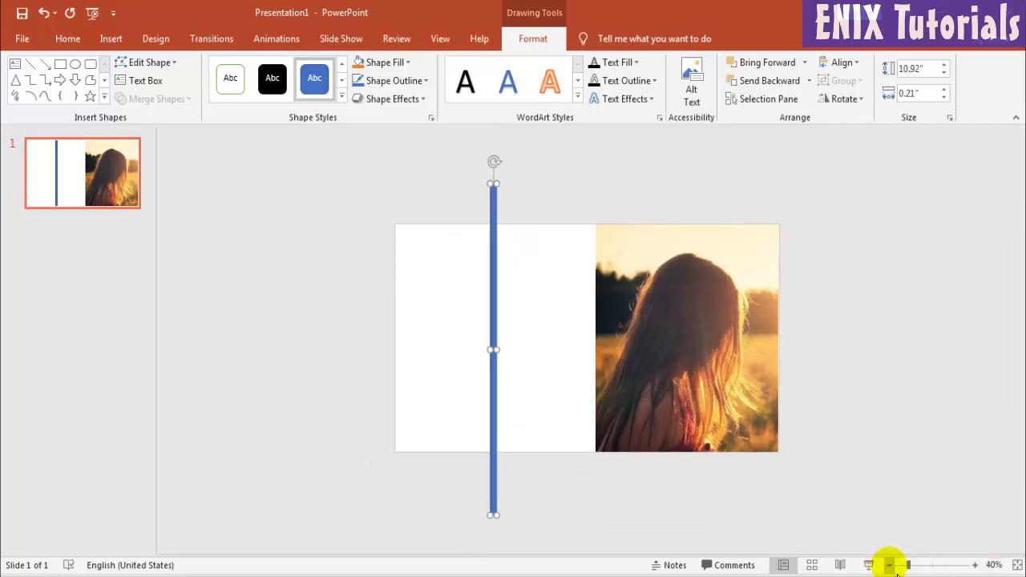
{"action": "mouse_move", "coordinate": [495, 185]}
{"action": "left_mouse_down"}
{"action": "mouse_move", "coordinate": [497, 150]}
{"action": "mouse_move", "coordinate": [508, 146]}
{"action": "left_mouse_up"}
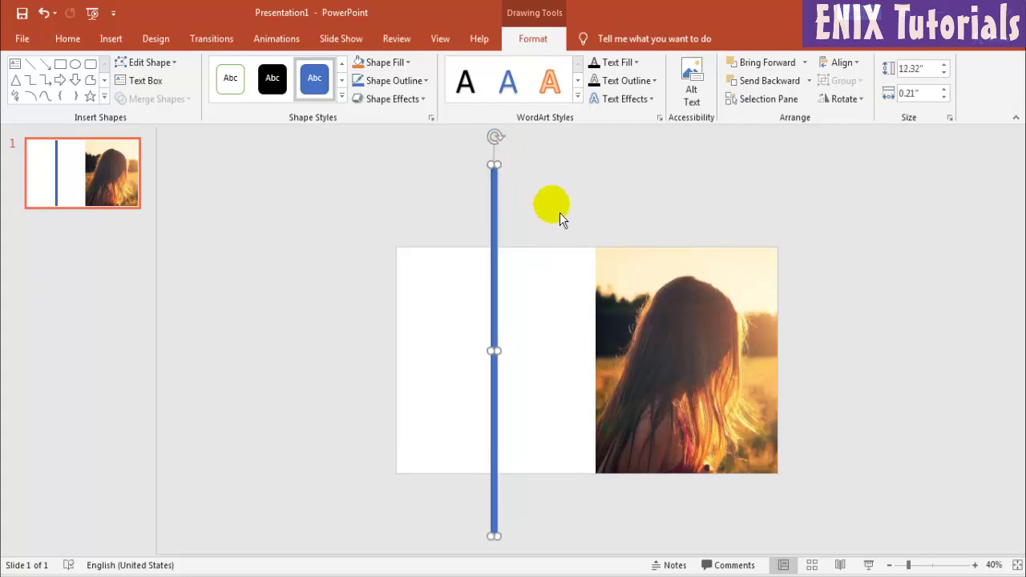
{"action": "left_click", "coordinate": [383, 63]}
Fill the bar white and remove its outline.
{"action": "left_click", "coordinate": [358, 98]}
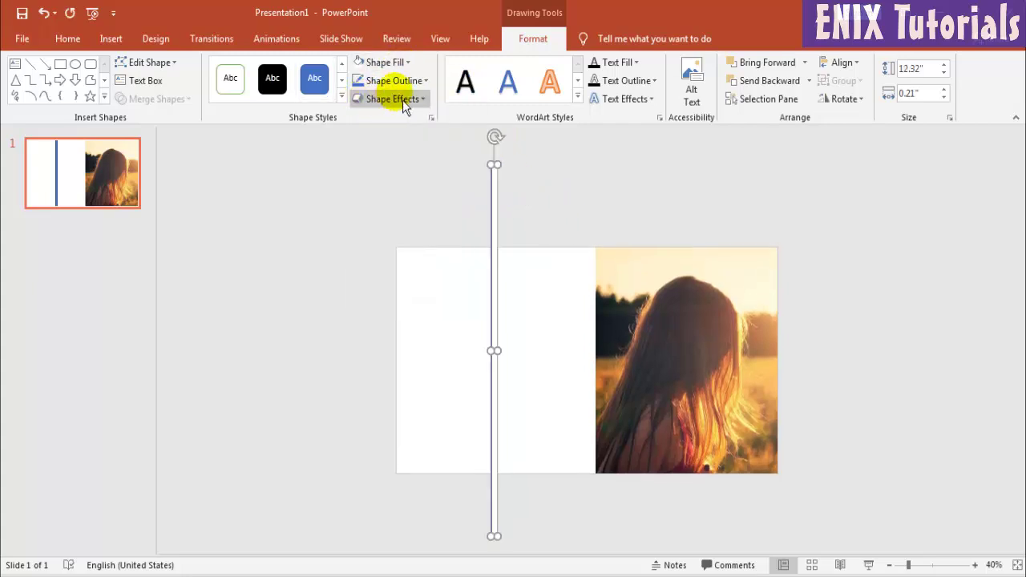
{"action": "left_click", "coordinate": [393, 80]}
{"action": "left_click", "coordinate": [396, 222]}
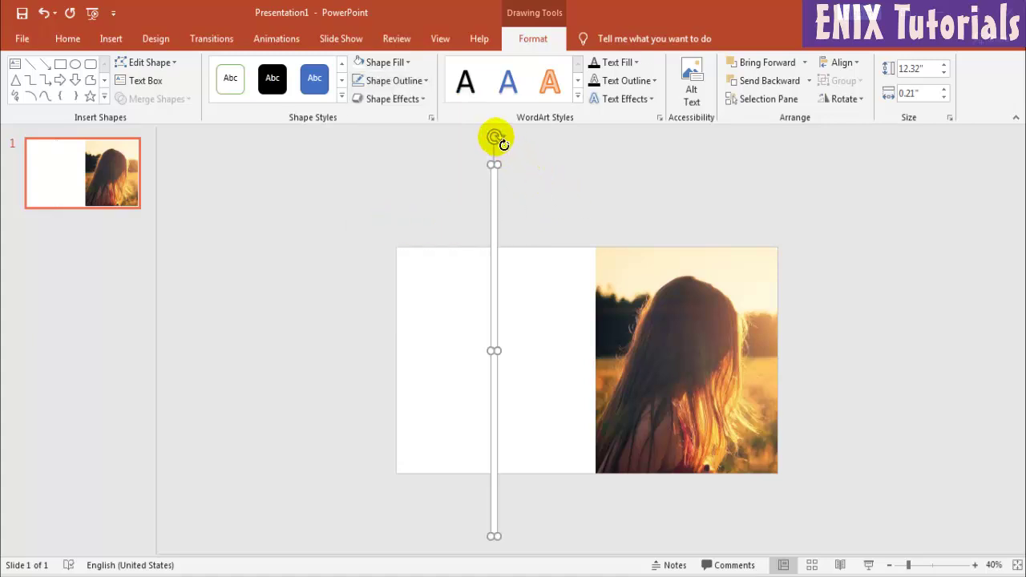
Rotate the bar to 45° and move it across the photo's upper-left corner.
{"action": "left_click_drag", "start_coordinate": [502, 144], "coordinate": [601, 157]}
{"action": "left_click", "coordinate": [846, 99]}
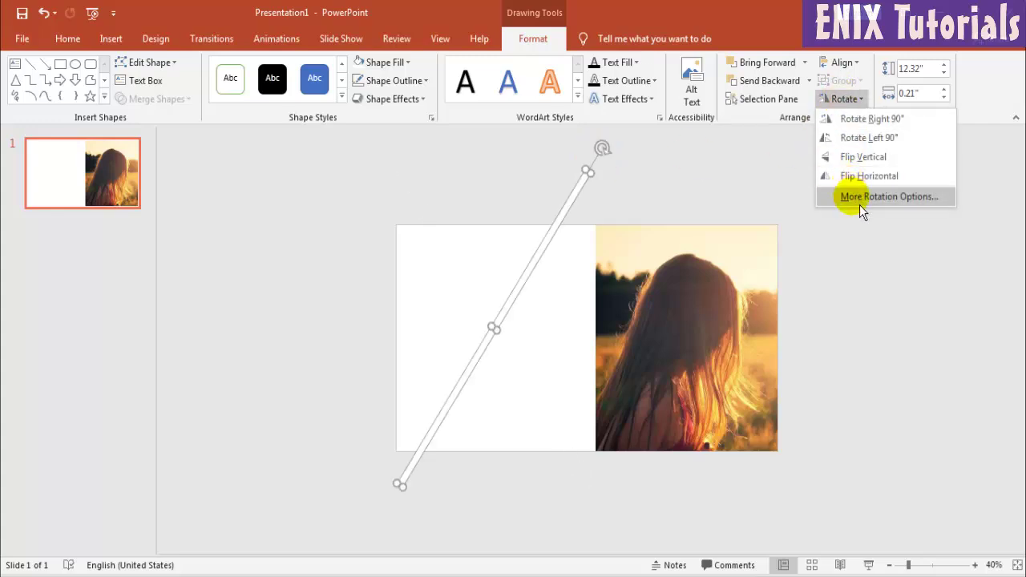
{"action": "left_click", "coordinate": [859, 200]}
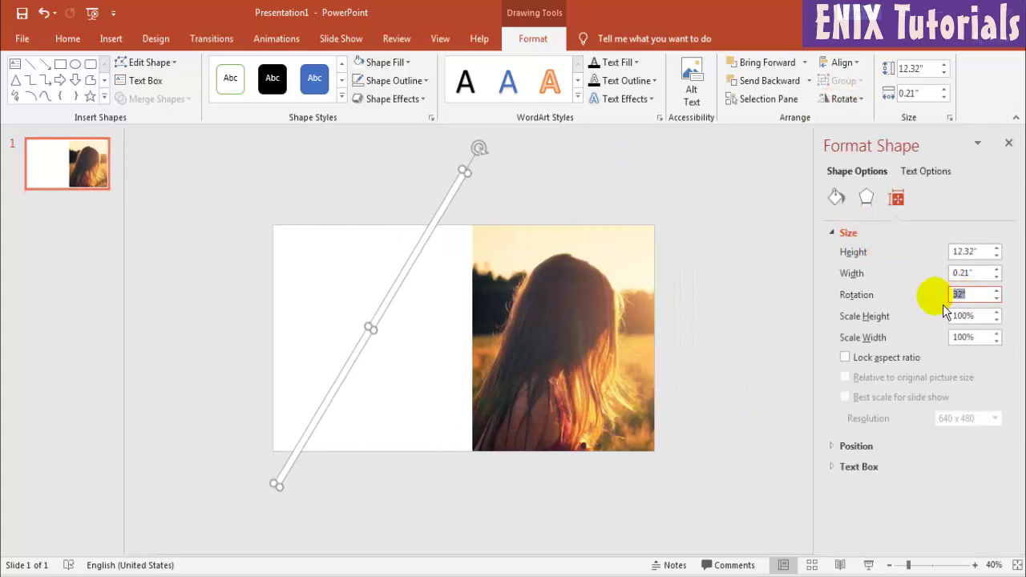
{"action": "type", "text": "45"}
{"action": "key", "text": "Return"}
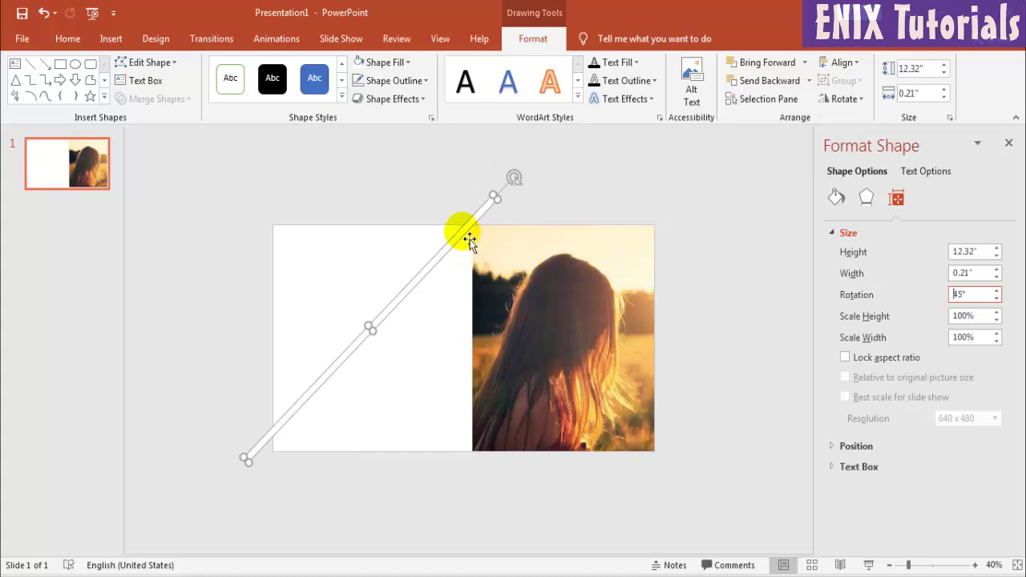
{"action": "left_click_drag", "start_coordinate": [468, 240], "coordinate": [571, 187]}
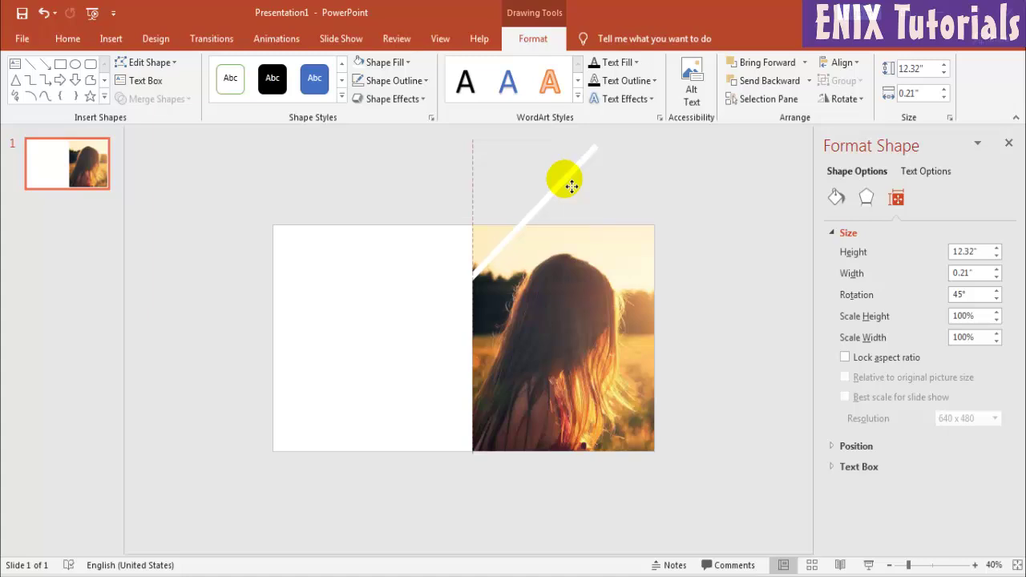
{"action": "left_click_drag", "start_coordinate": [575, 184], "coordinate": [580, 196]}
Copy the white line and place a parallel copy below the original.
{"action": "right_click", "coordinate": [580, 200]}
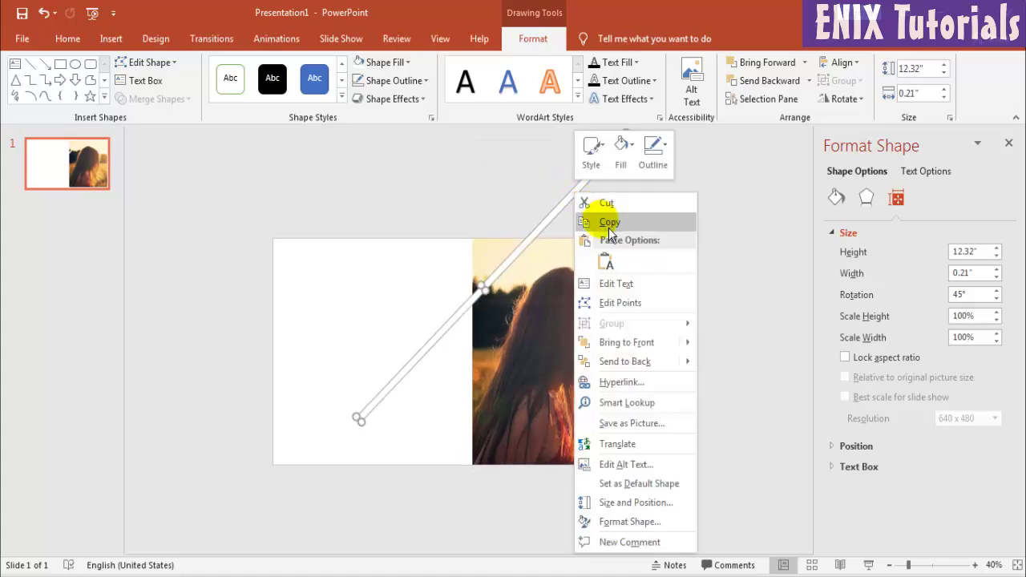
{"action": "left_click", "coordinate": [582, 222]}
{"action": "right_click", "coordinate": [677, 211]}
{"action": "left_click", "coordinate": [701, 235]}
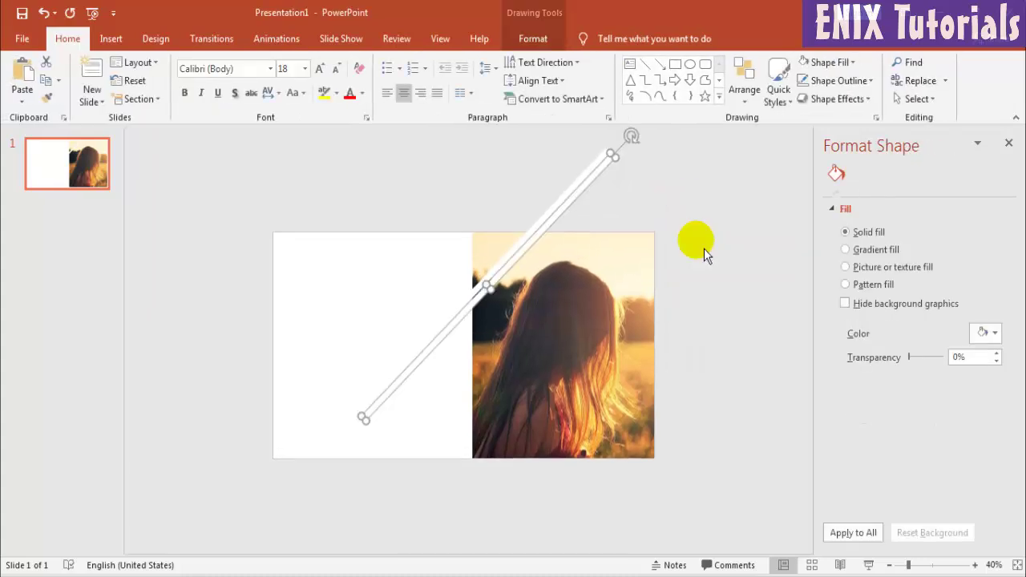
{"action": "left_click_drag", "start_coordinate": [589, 200], "coordinate": [639, 233]}
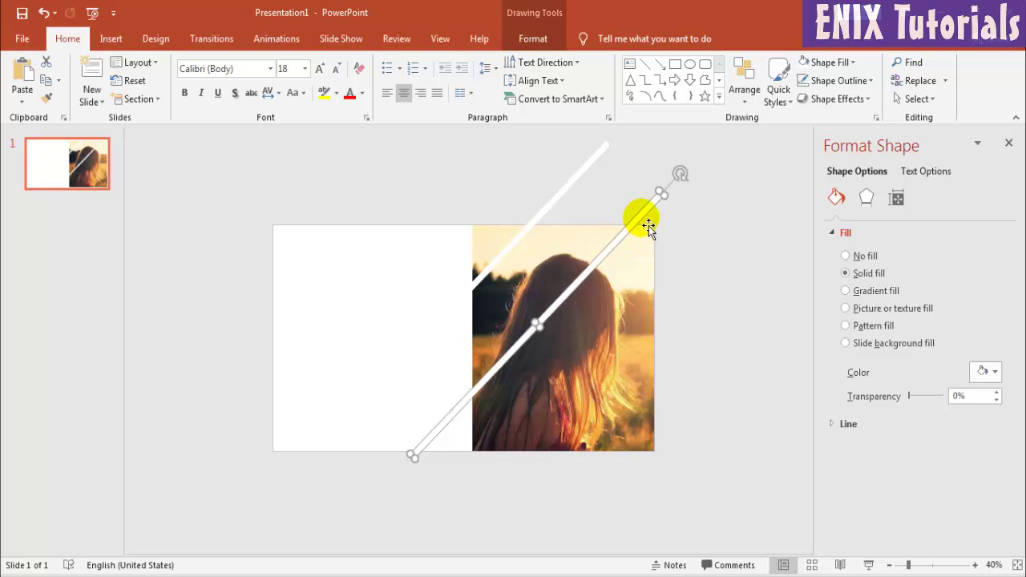
Add a third parallel stripe, space all three evenly across the photo, and paste another copy.
{"action": "right_click", "coordinate": [699, 218]}
{"action": "left_click", "coordinate": [728, 251]}
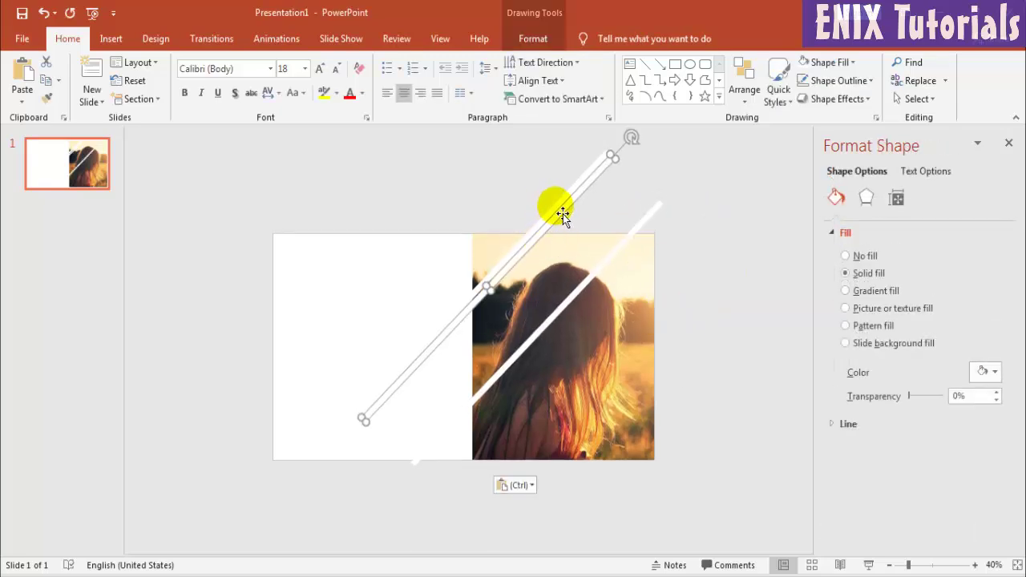
{"action": "left_click_drag", "start_coordinate": [570, 215], "coordinate": [661, 314]}
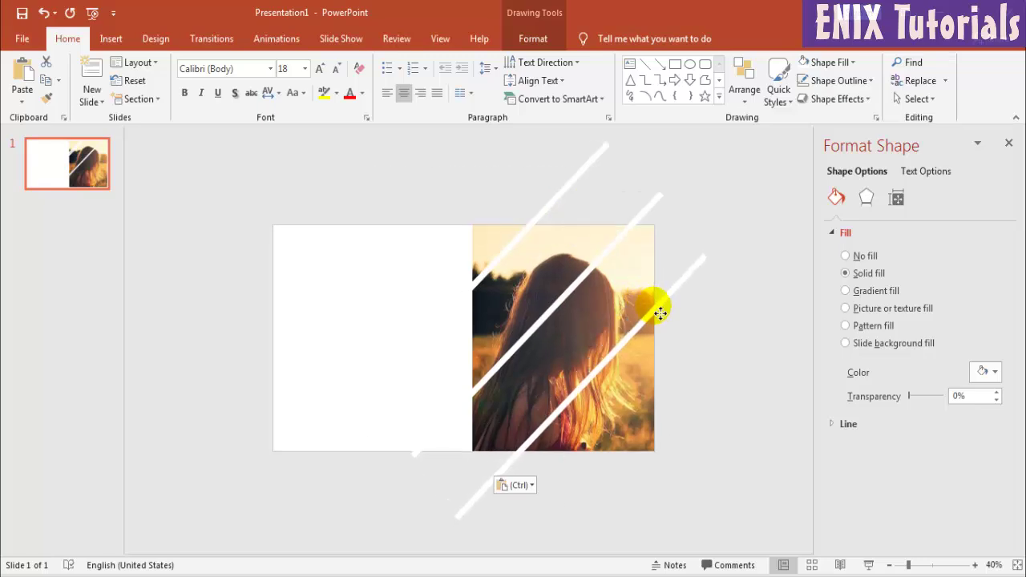
{"action": "left_click_drag", "start_coordinate": [660, 312], "coordinate": [671, 339]}
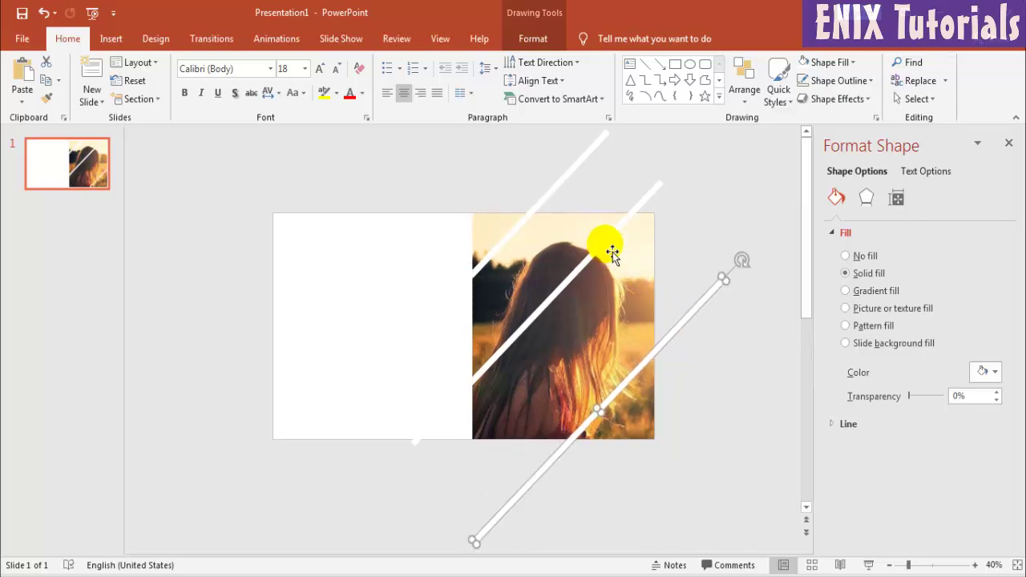
{"action": "left_click_drag", "start_coordinate": [617, 253], "coordinate": [630, 264]}
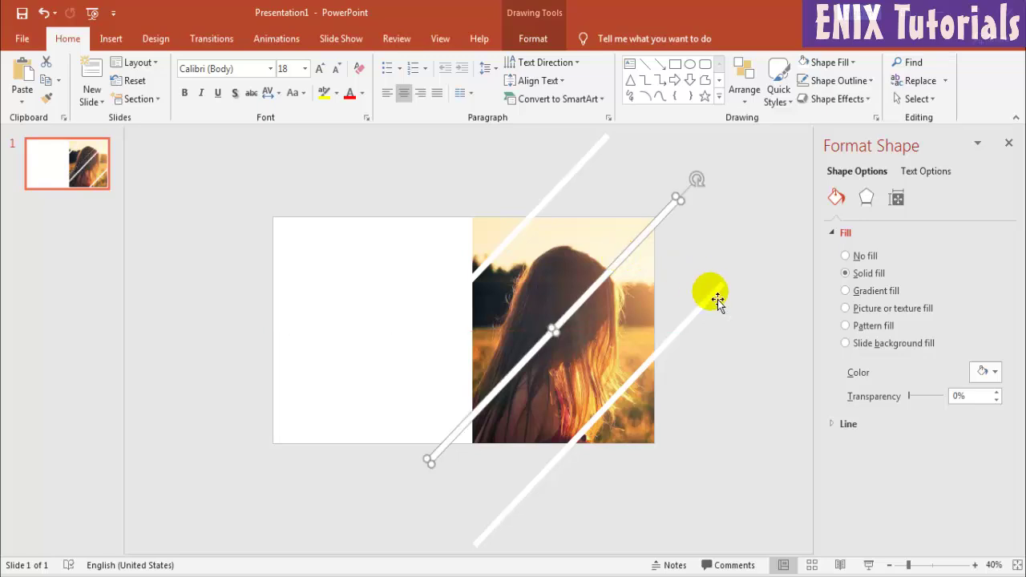
{"action": "left_click", "coordinate": [707, 252]}
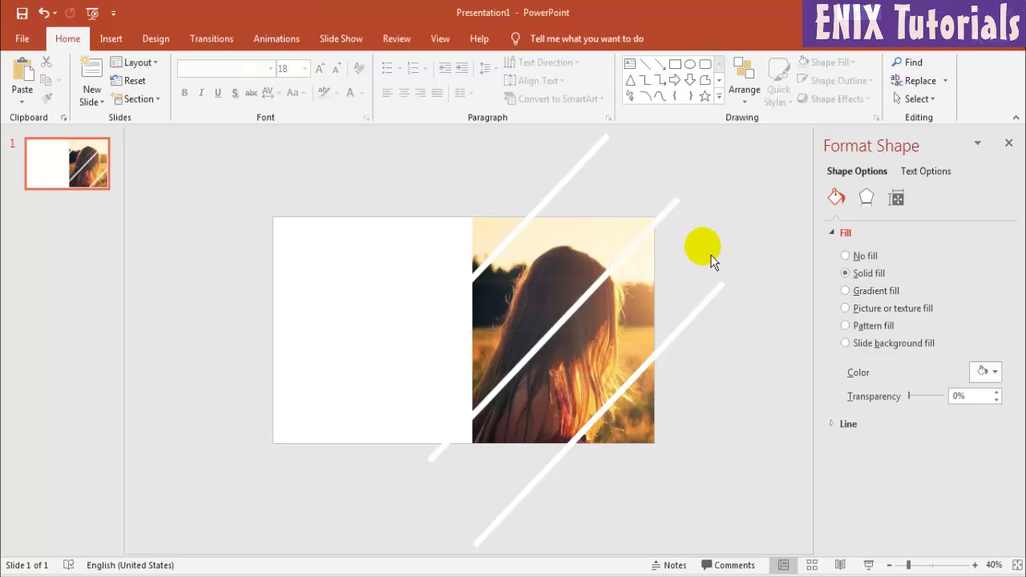
{"action": "right_click", "coordinate": [614, 164]}
{"action": "left_click", "coordinate": [645, 195]}
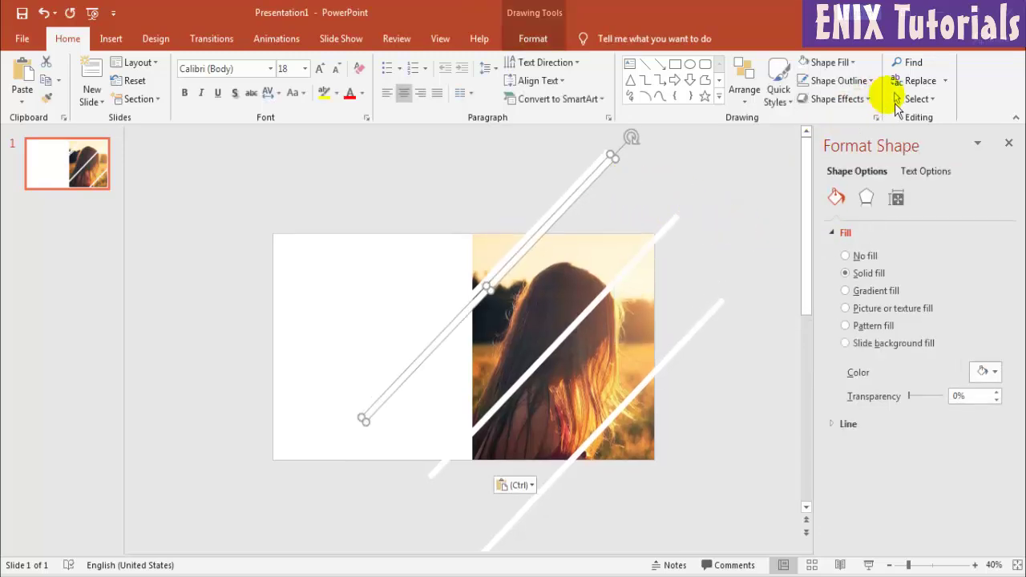
Rotate the newest stripe to 135° and move it across the photo's lower part.
{"action": "left_click", "coordinate": [533, 40]}
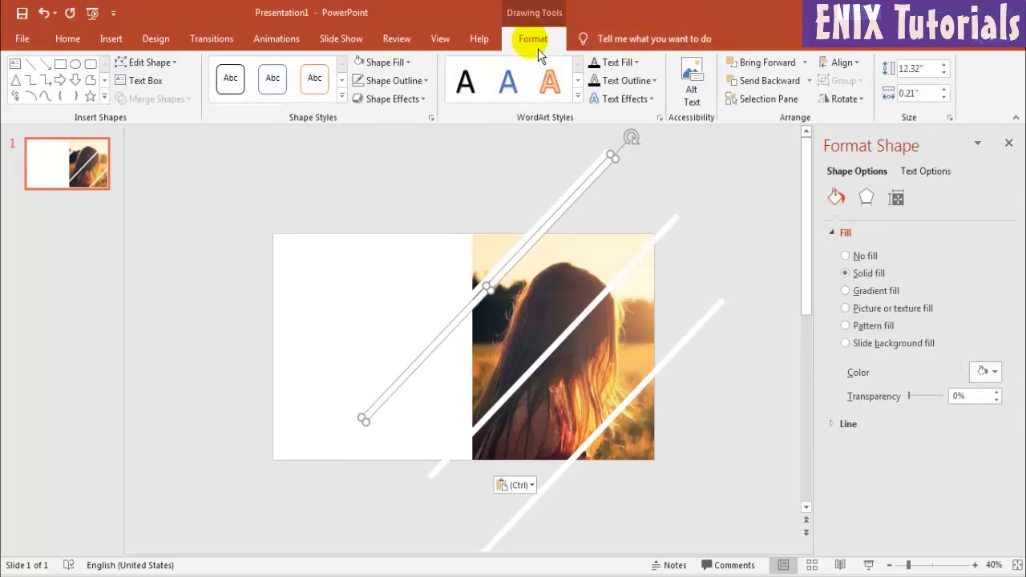
{"action": "left_click", "coordinate": [841, 98]}
{"action": "left_click", "coordinate": [855, 193]}
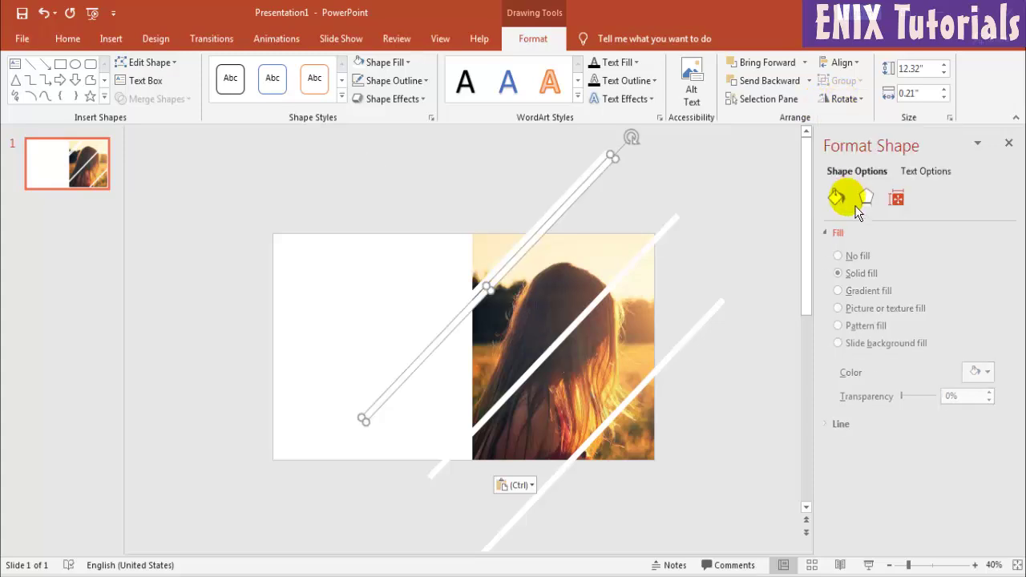
{"action": "double_click", "coordinate": [960, 295]}
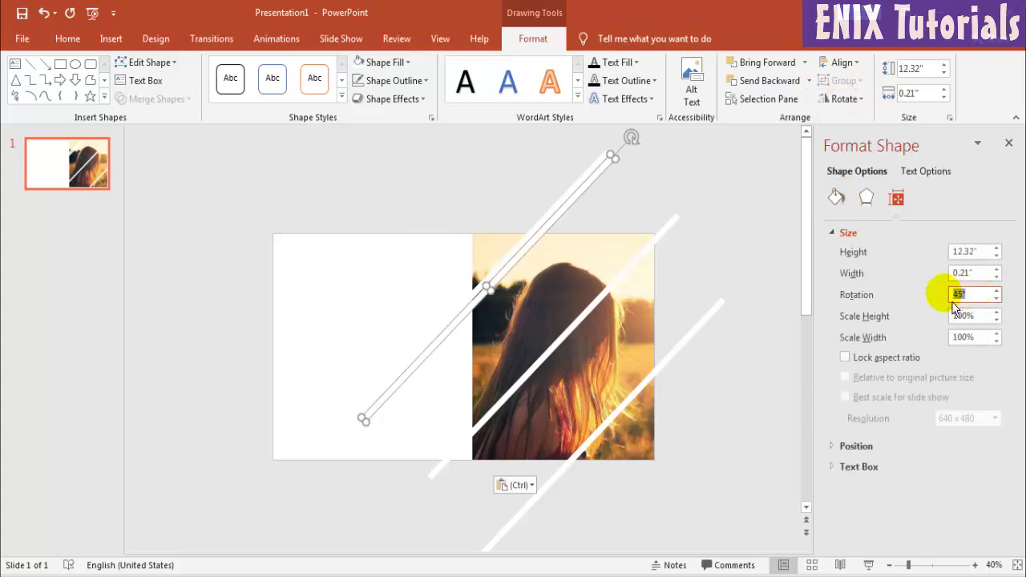
{"action": "type", "text": "90"}
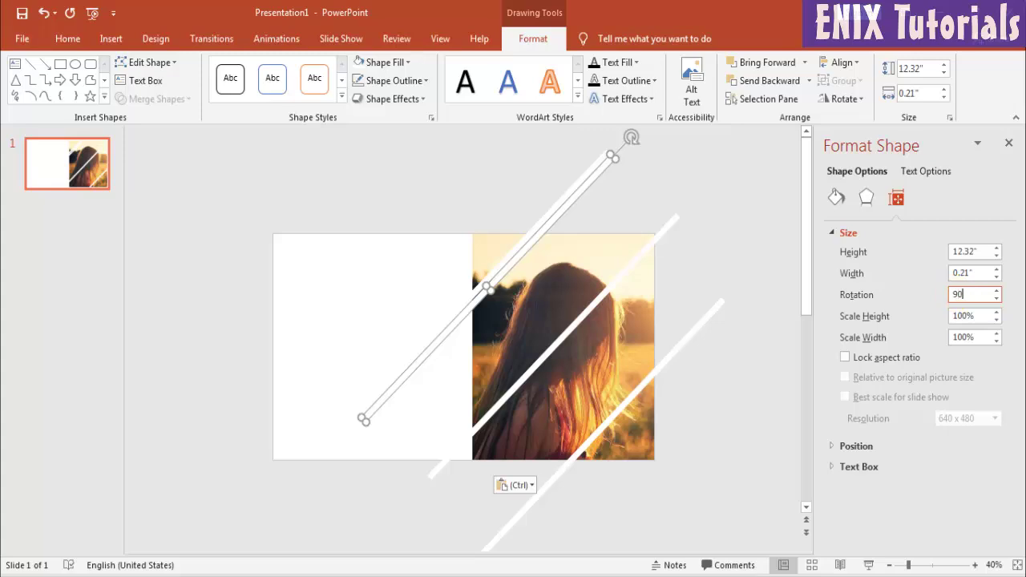
{"action": "key", "text": "Return"}
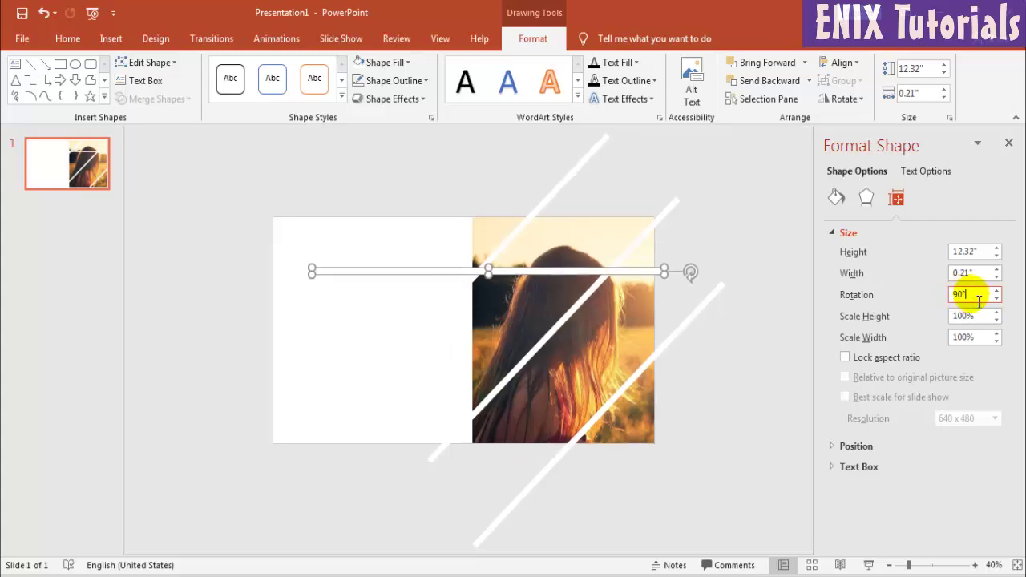
{"action": "type", "text": "135"}
{"action": "key", "text": "Return"}
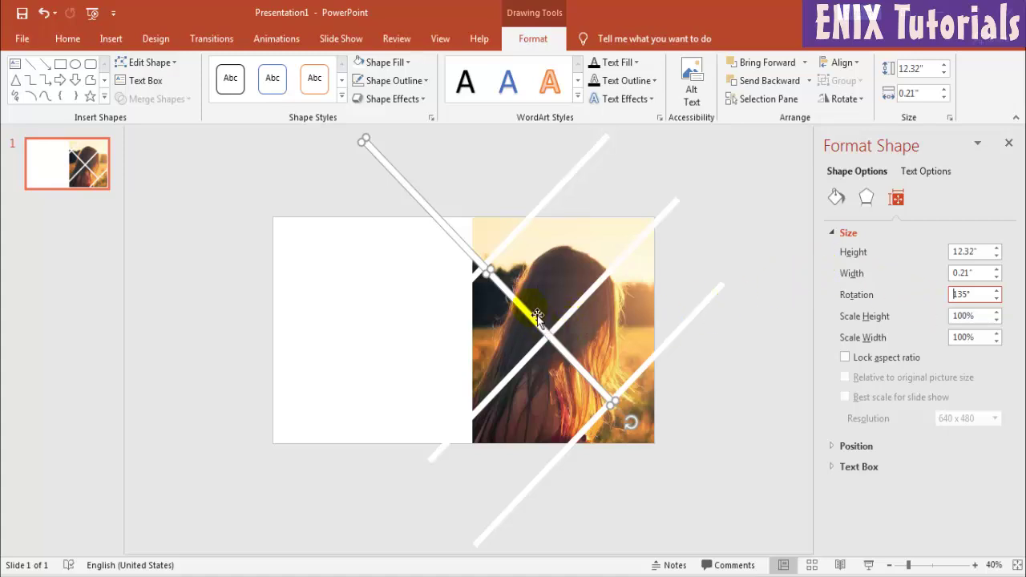
{"action": "mouse_move", "coordinate": [522, 304]}
{"action": "left_mouse_down"}
{"action": "mouse_move", "coordinate": [549, 435]}
{"action": "mouse_move", "coordinate": [537, 439]}
{"action": "left_mouse_up"}
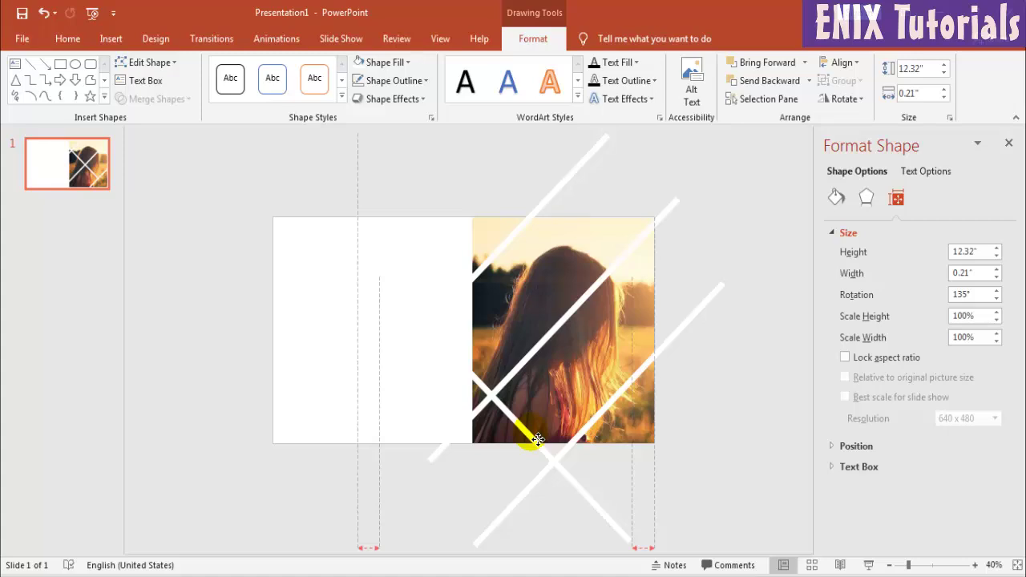
Copy the 135° crossing stripe and position a pasted copy over the photo.
{"action": "right_click", "coordinate": [415, 314]}
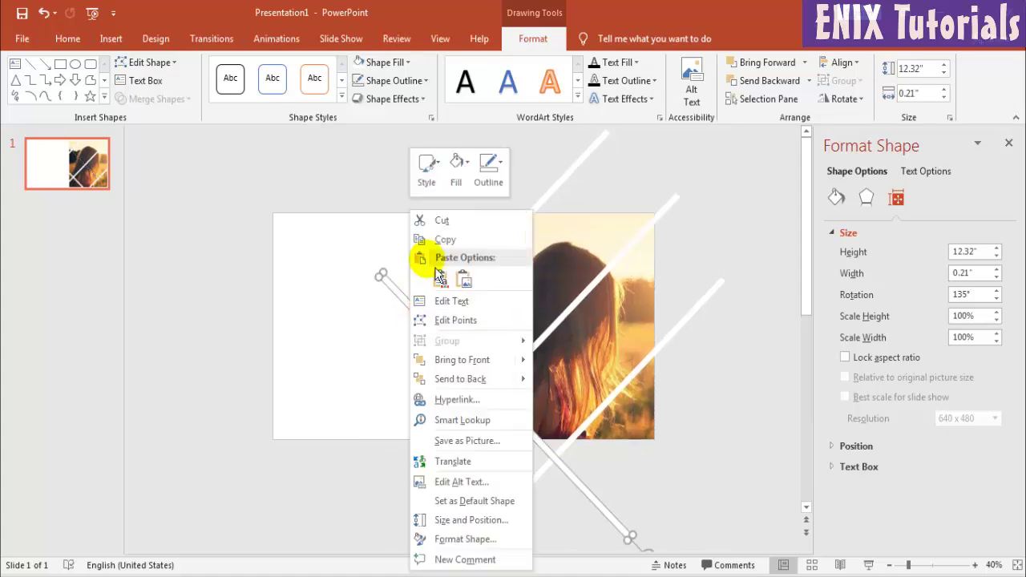
{"action": "left_click", "coordinate": [446, 240]}
{"action": "right_click", "coordinate": [428, 165]}
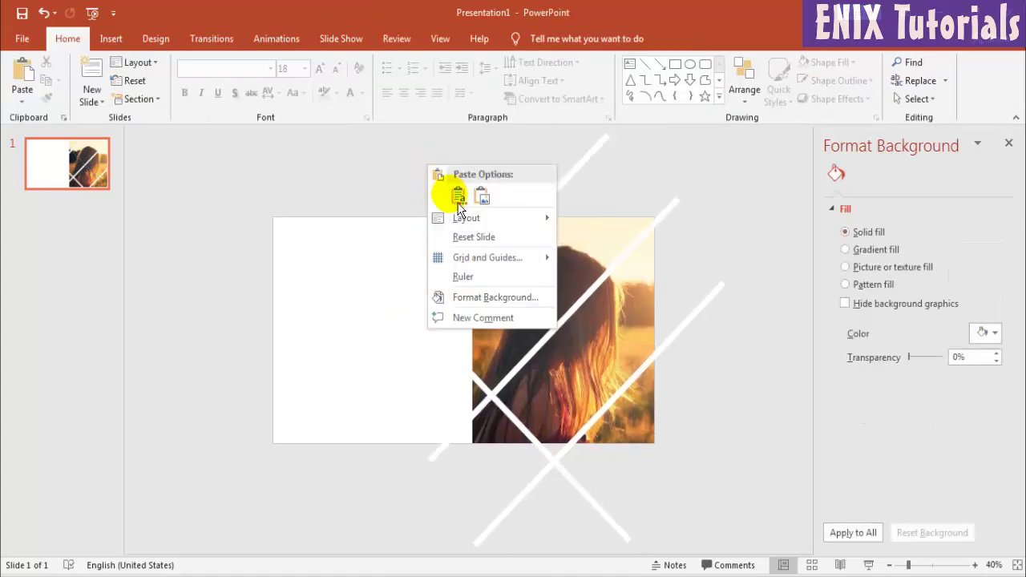
{"action": "left_click", "coordinate": [458, 197]}
{"action": "left_click_drag", "start_coordinate": [431, 312], "coordinate": [492, 282]}
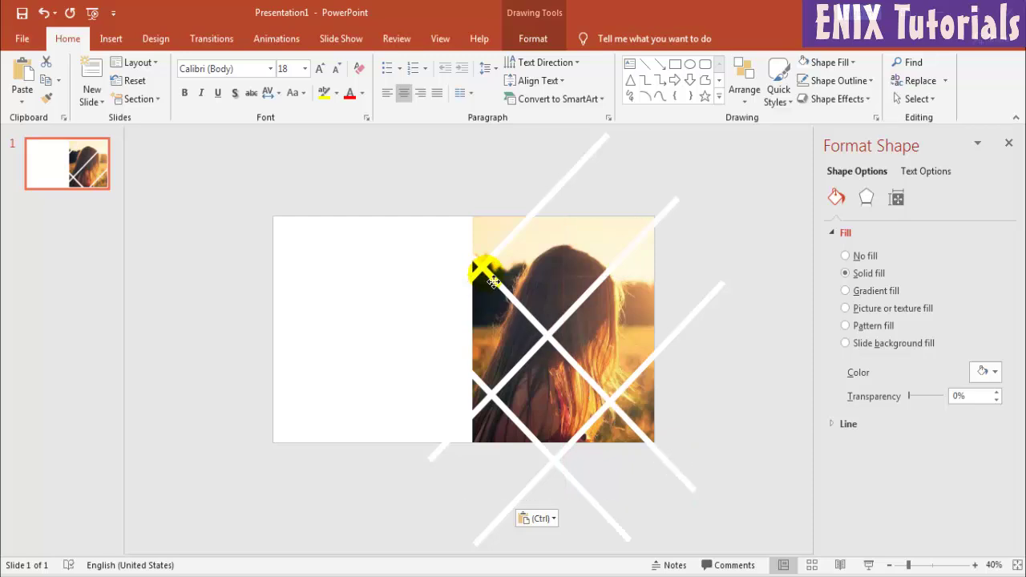
{"action": "left_click_drag", "start_coordinate": [492, 282], "coordinate": [489, 277]}
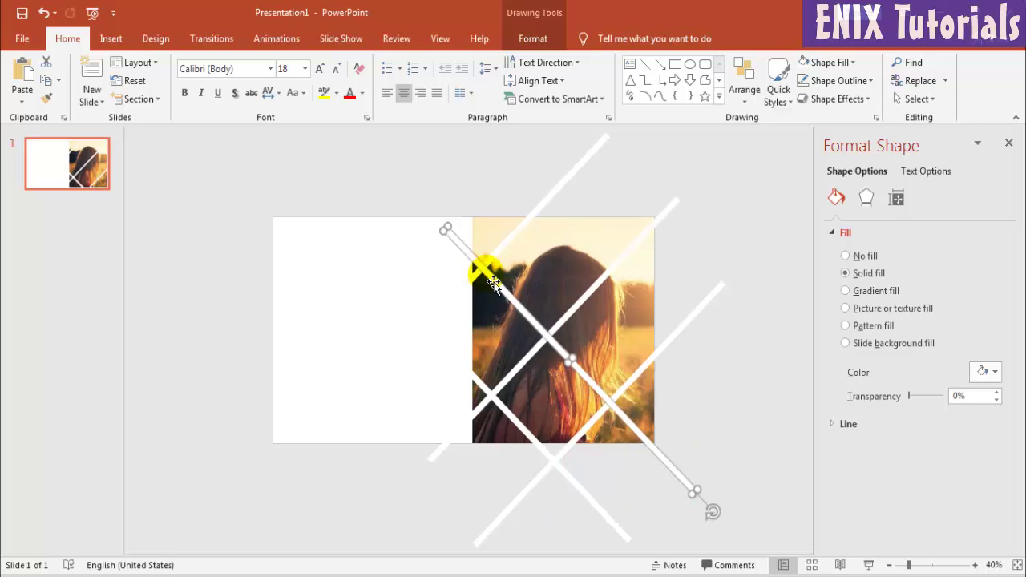
Paste one more crossing stripe up-right across the photo and zoom the view in.
{"action": "right_click", "coordinate": [491, 166]}
{"action": "left_click", "coordinate": [540, 188]}
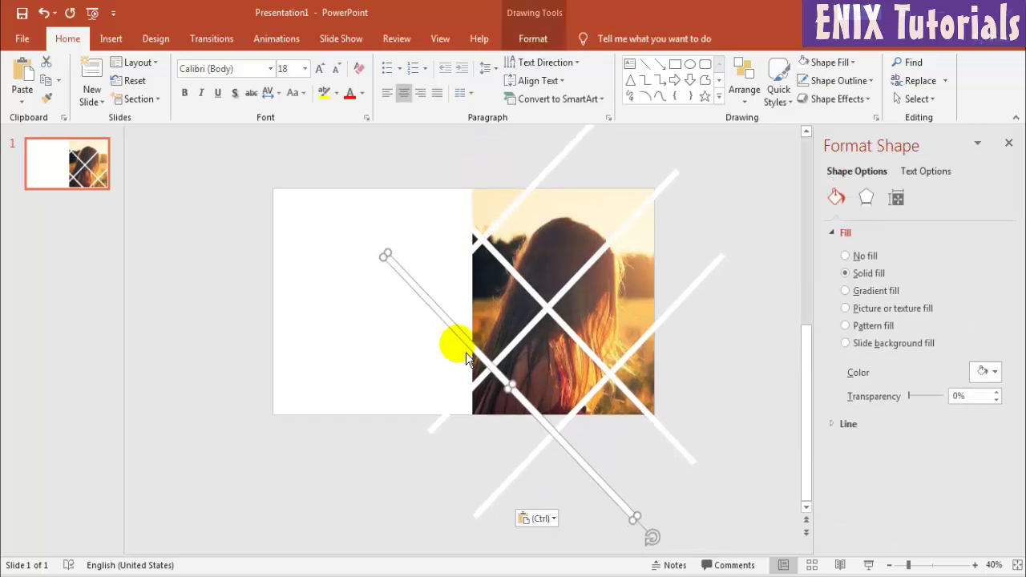
{"action": "left_click_drag", "start_coordinate": [467, 358], "coordinate": [590, 257]}
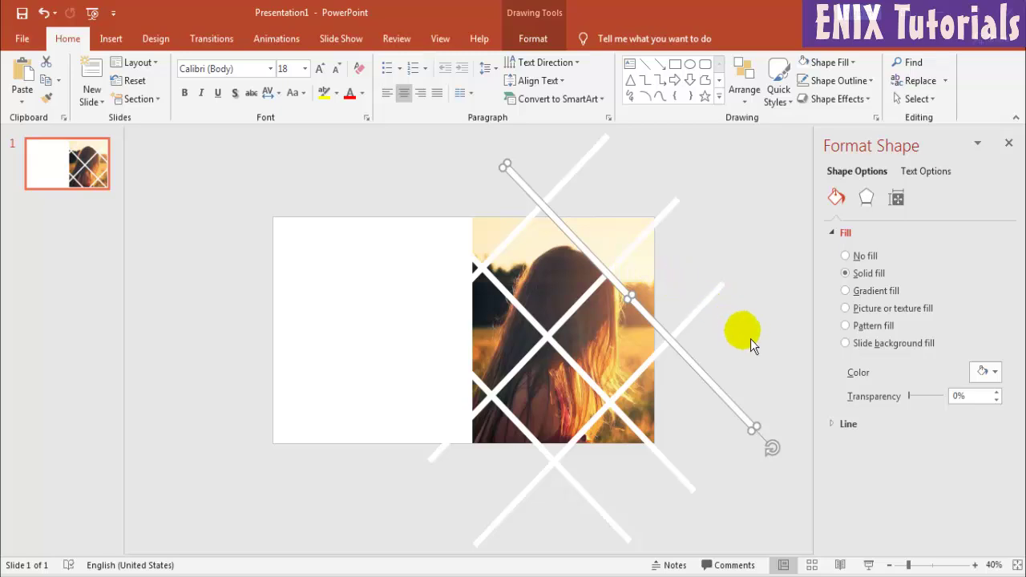
{"action": "left_click", "coordinate": [759, 362]}
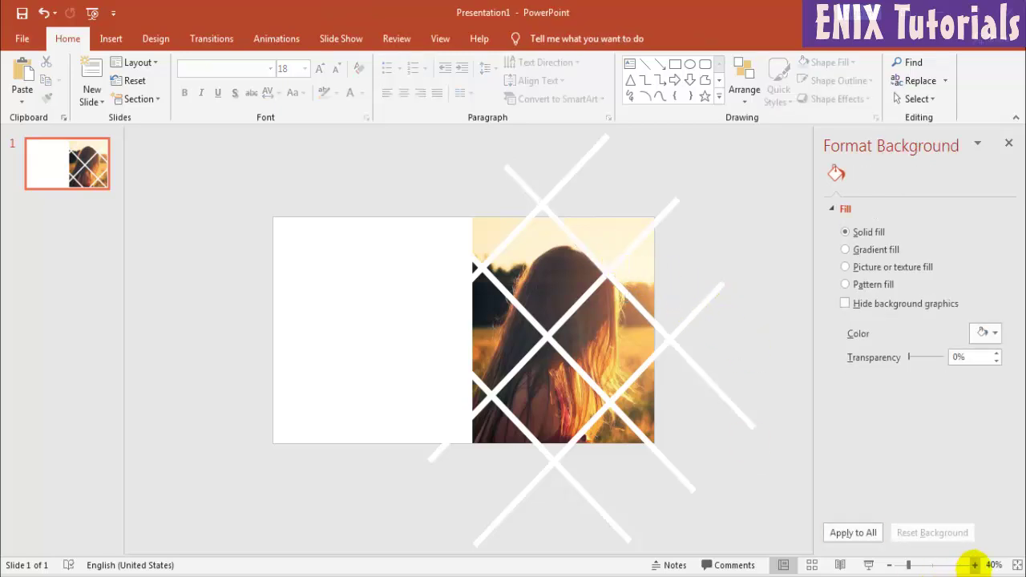
{"action": "left_click", "coordinate": [975, 565]}
{"action": "left_click", "coordinate": [975, 565]}
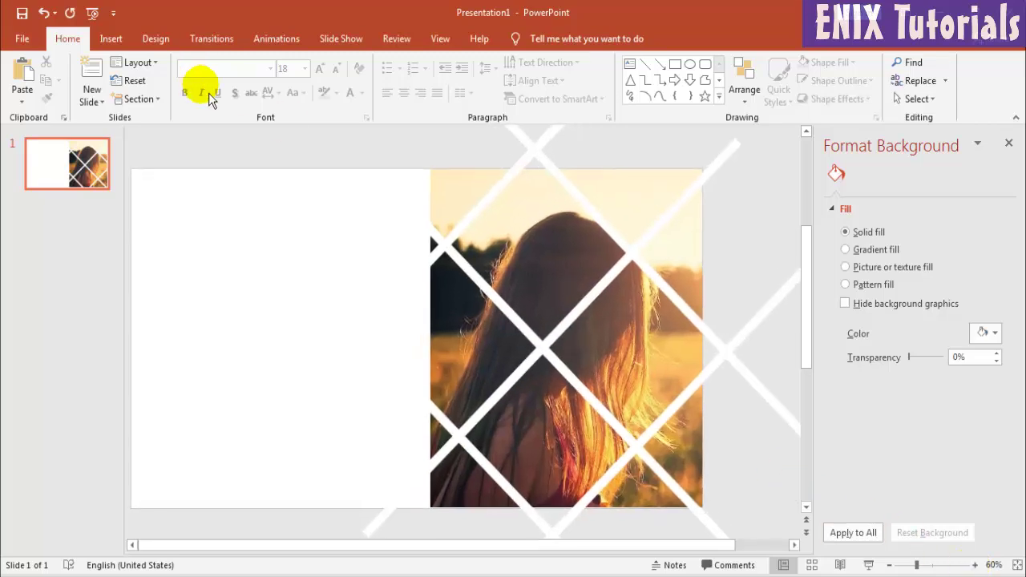
{"action": "left_click", "coordinate": [119, 38]}
Draw a large white 4.81" by 3.91" rectangle over the slide's upper left and tilt it.
{"action": "left_click", "coordinate": [275, 90]}
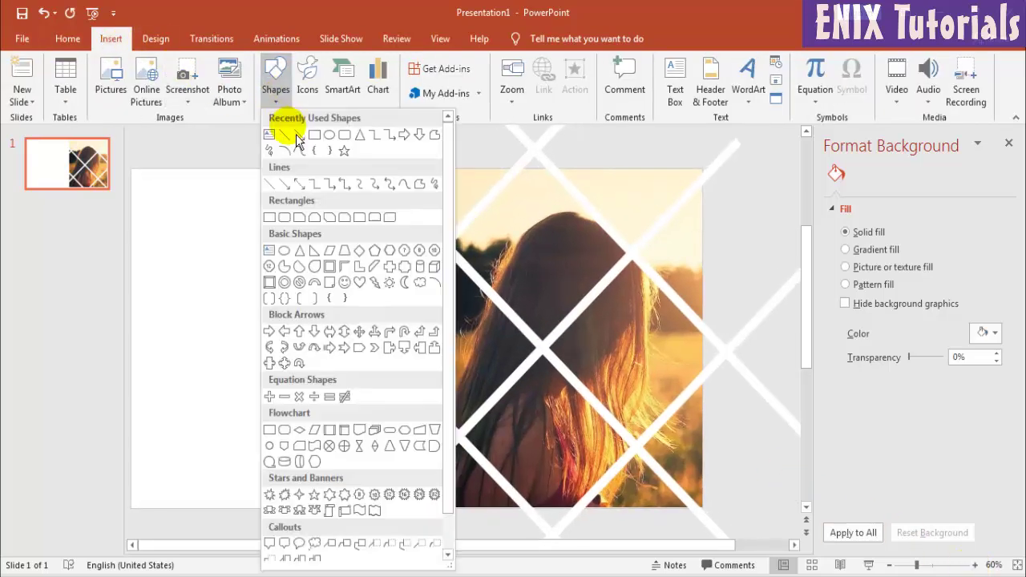
{"action": "left_click", "coordinate": [319, 133]}
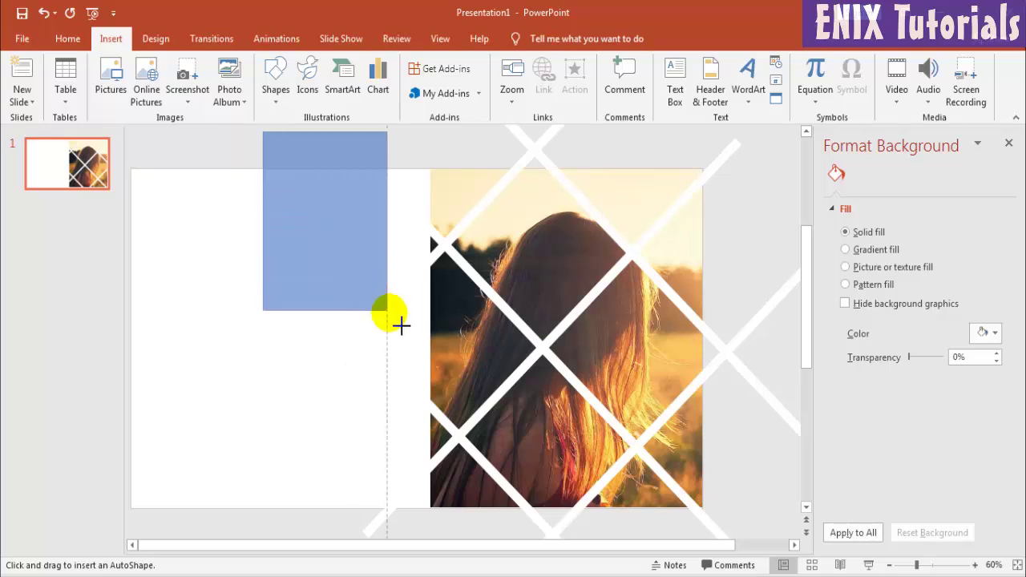
{"action": "left_click_drag", "start_coordinate": [311, 200], "coordinate": [431, 348]}
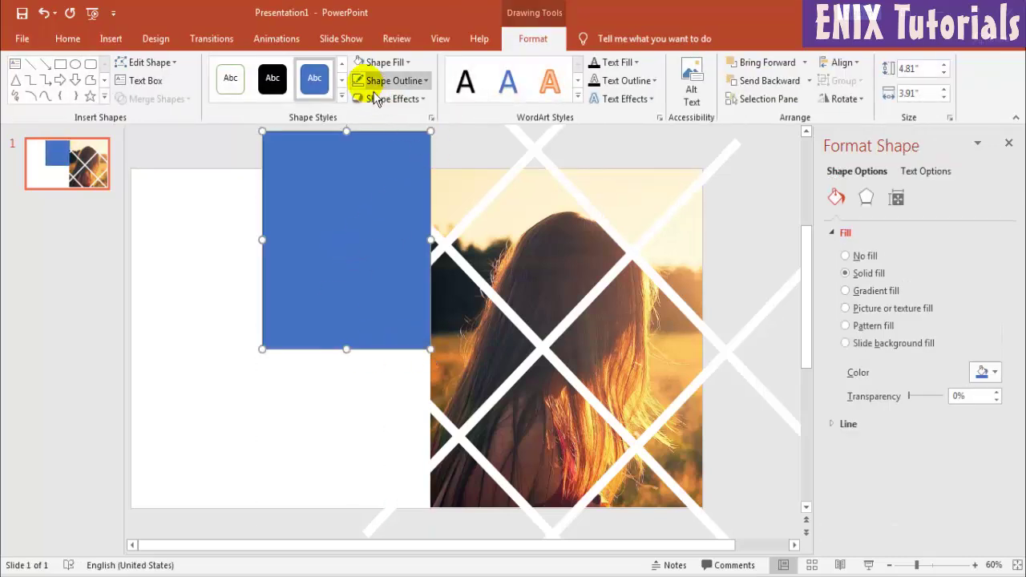
{"action": "left_click", "coordinate": [364, 63]}
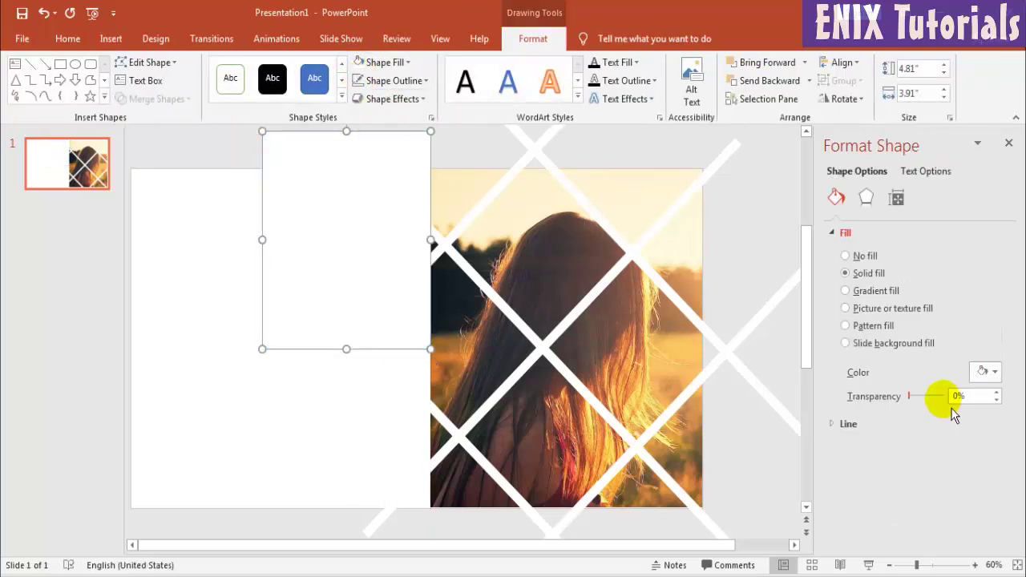
{"action": "left_click", "coordinate": [890, 566]}
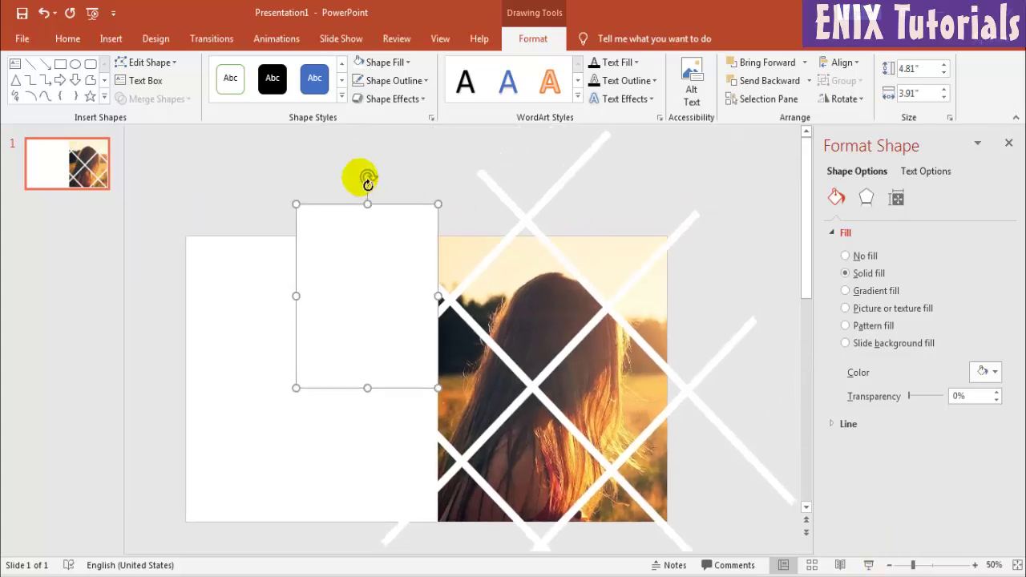
{"action": "left_click_drag", "start_coordinate": [371, 180], "coordinate": [258, 182]}
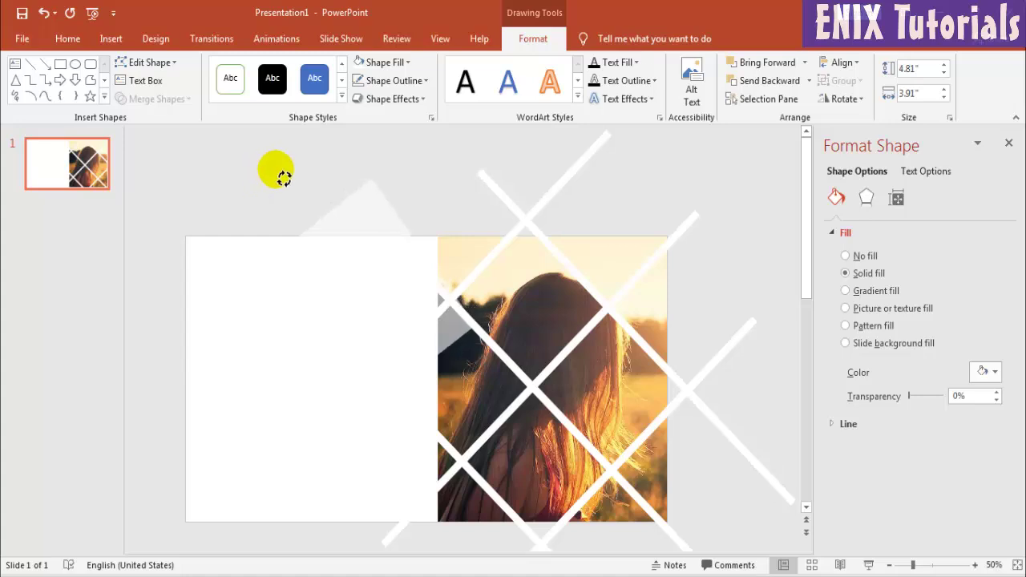
{"action": "left_click_drag", "start_coordinate": [260, 183], "coordinate": [276, 173]}
Set the rectangle's rotation to 315° and move the diamond over the photo's top-left corner.
{"action": "left_click", "coordinate": [844, 99]}
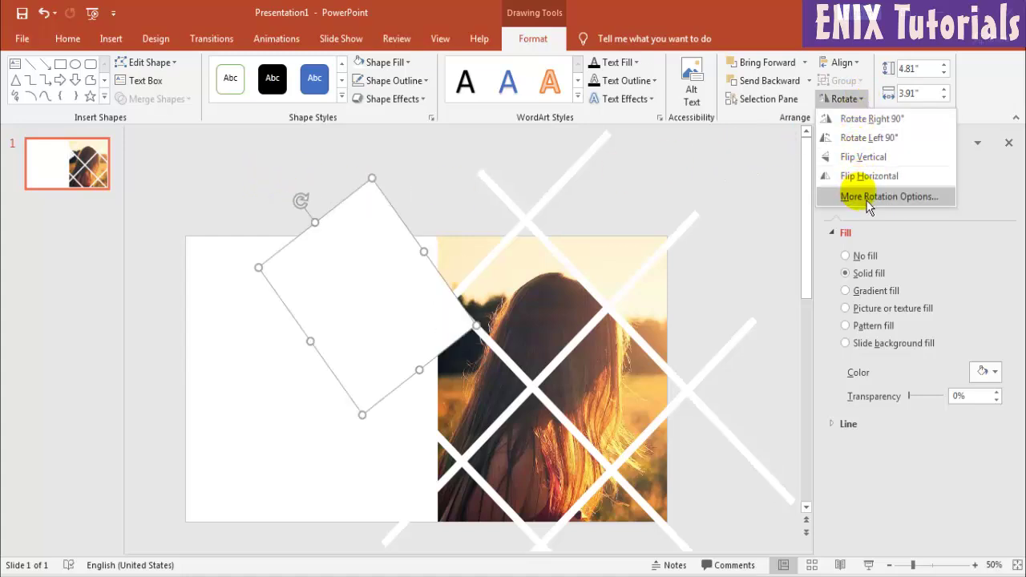
{"action": "left_click", "coordinate": [849, 196]}
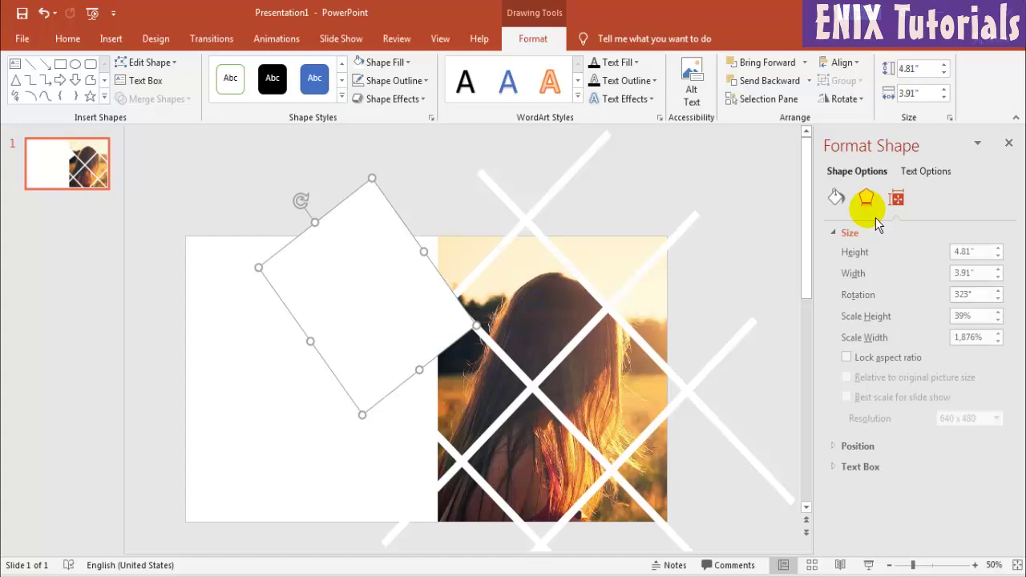
{"action": "left_click", "coordinate": [996, 291]}
{"action": "left_click", "coordinate": [996, 291]}
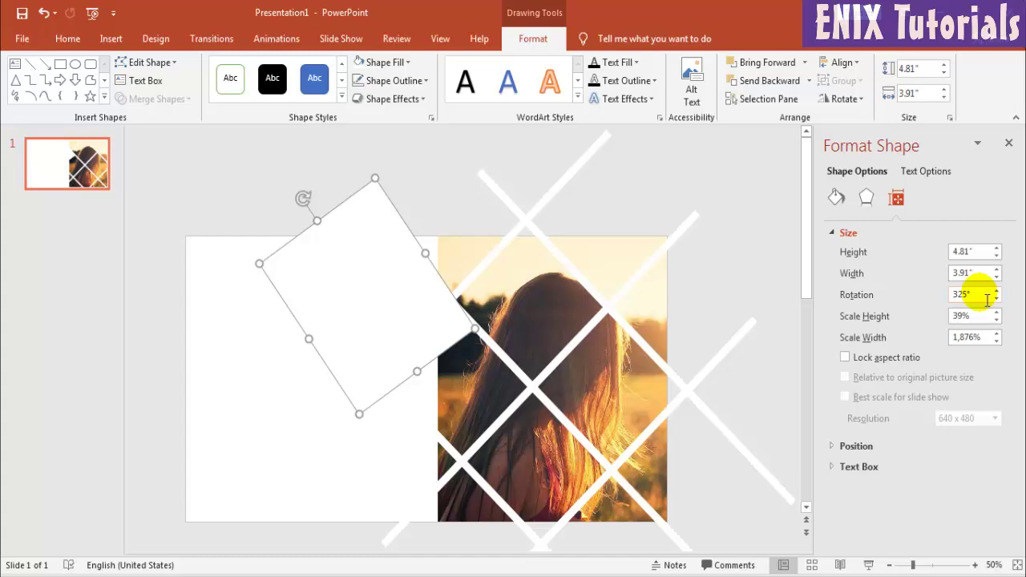
{"action": "left_click_drag", "start_coordinate": [971, 295], "coordinate": [922, 297]}
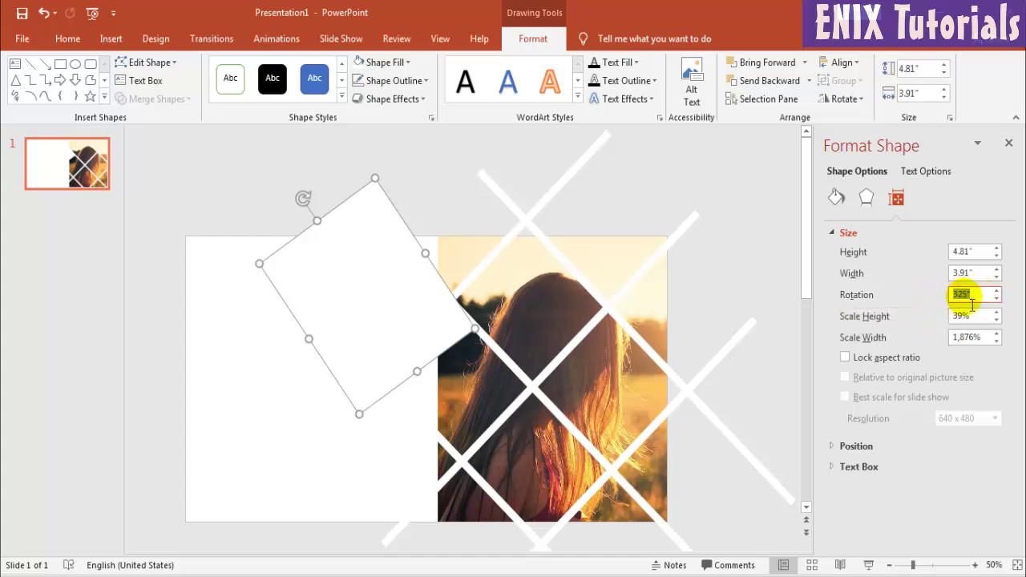
{"action": "type", "text": "31"}
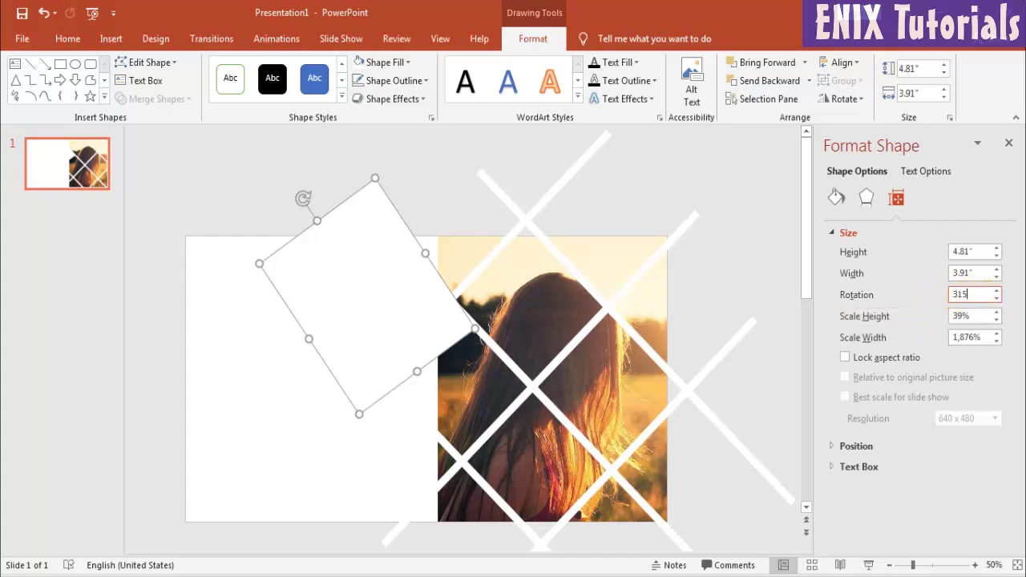
{"action": "key", "text": "Return"}
{"action": "mouse_move", "coordinate": [431, 314]}
{"action": "left_mouse_down"}
{"action": "mouse_move", "coordinate": [415, 304]}
{"action": "mouse_move", "coordinate": [422, 293]}
{"action": "mouse_move", "coordinate": [489, 229]}
{"action": "left_mouse_up"}
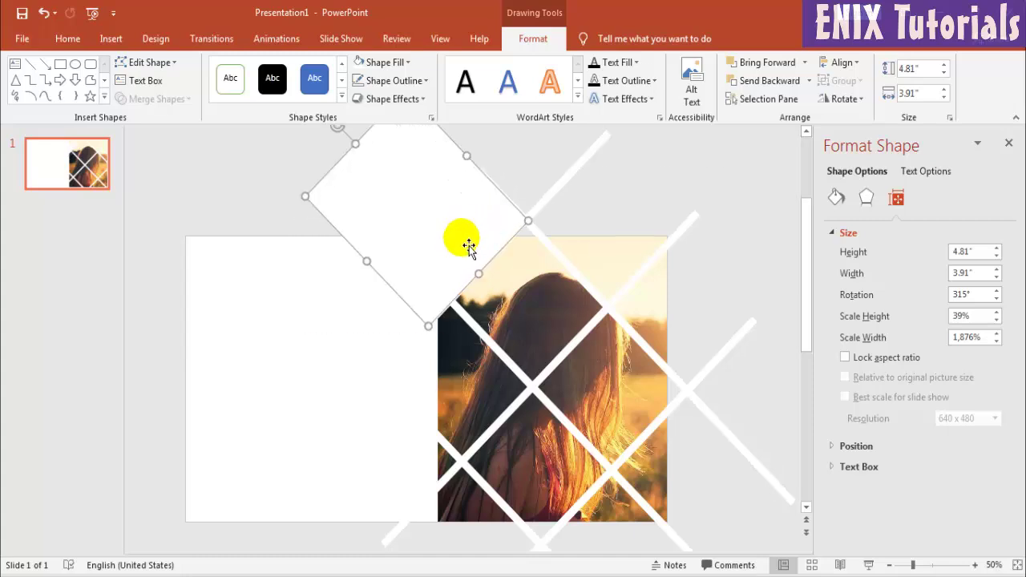
Paste a copy of the white diamond near the slide's bottom and enlarge it.
{"action": "left_click", "coordinate": [782, 415]}
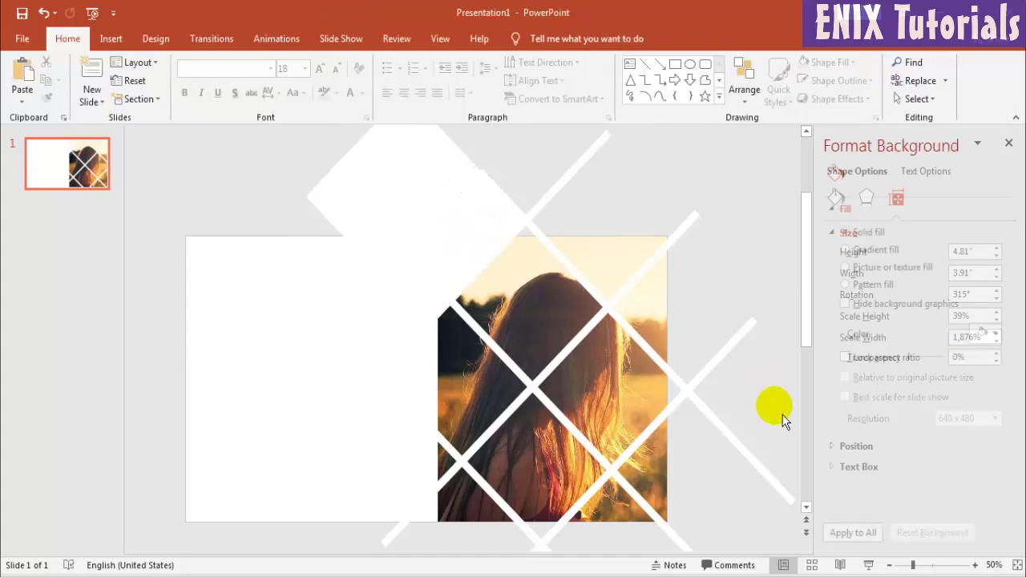
{"action": "left_click", "coordinate": [420, 184]}
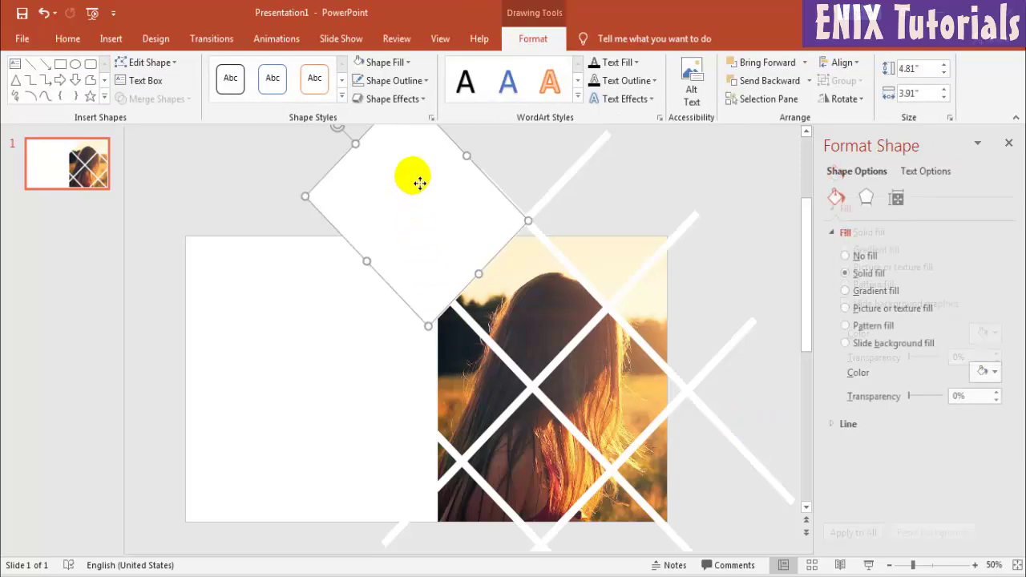
{"action": "right_click", "coordinate": [420, 183]}
{"action": "left_click", "coordinate": [437, 201]}
{"action": "right_click", "coordinate": [239, 188]}
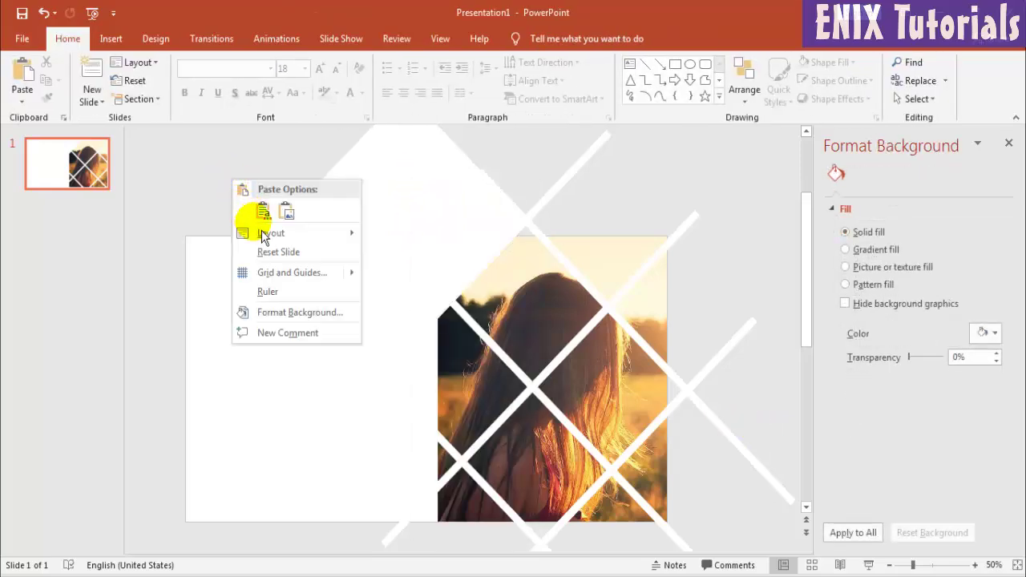
{"action": "left_click", "coordinate": [245, 210]}
{"action": "scroll", "coordinate": [445, 255], "scroll_direction": "up", "scroll_amount": 1}
{"action": "left_click_drag", "start_coordinate": [445, 255], "coordinate": [414, 540]}
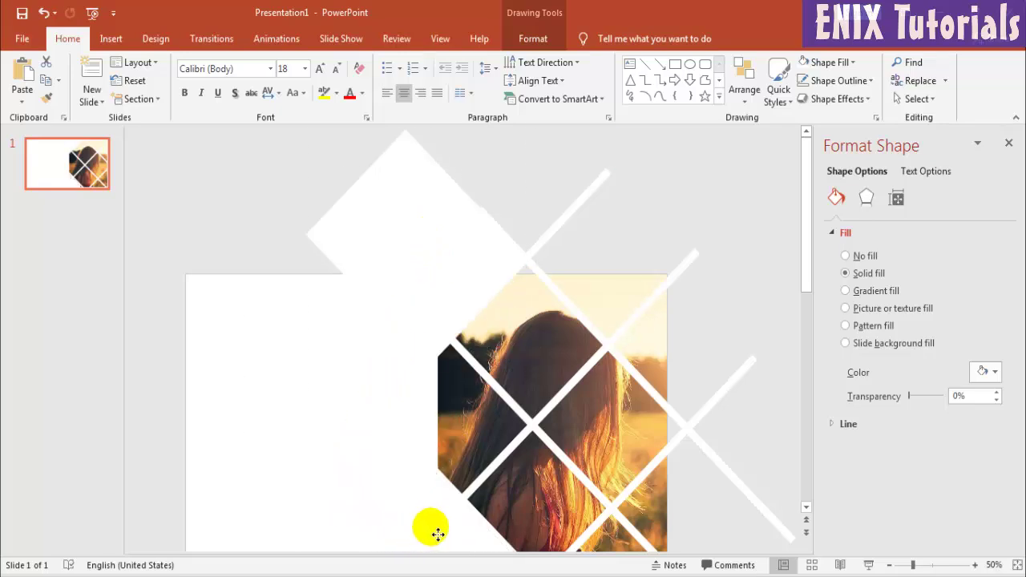
{"action": "left_click", "coordinate": [740, 292]}
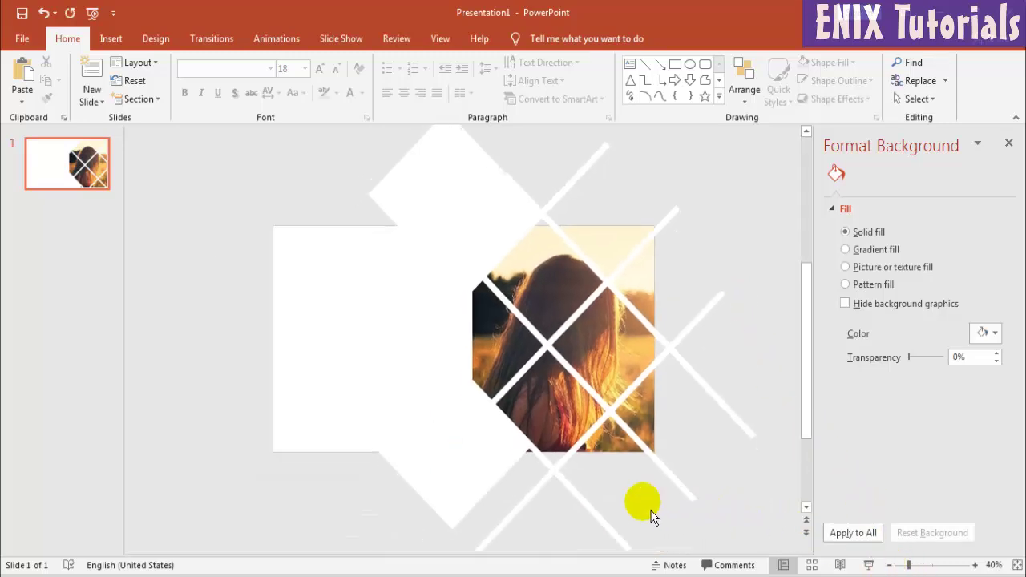
{"action": "left_click", "coordinate": [504, 482]}
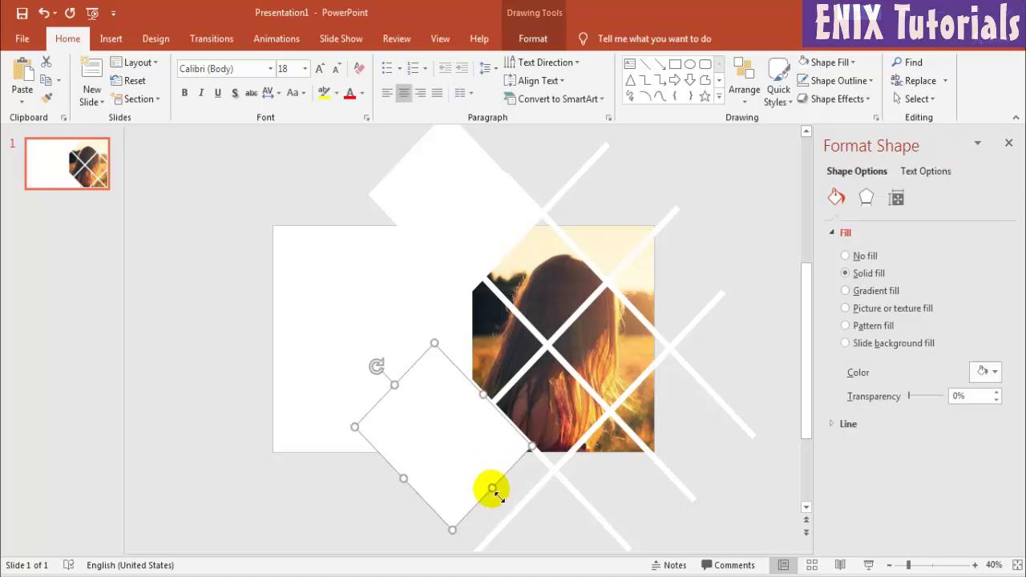
{"action": "mouse_move", "coordinate": [492, 489]}
{"action": "left_mouse_down"}
{"action": "mouse_move", "coordinate": [529, 527]}
{"action": "mouse_move", "coordinate": [521, 520]}
{"action": "left_mouse_up"}
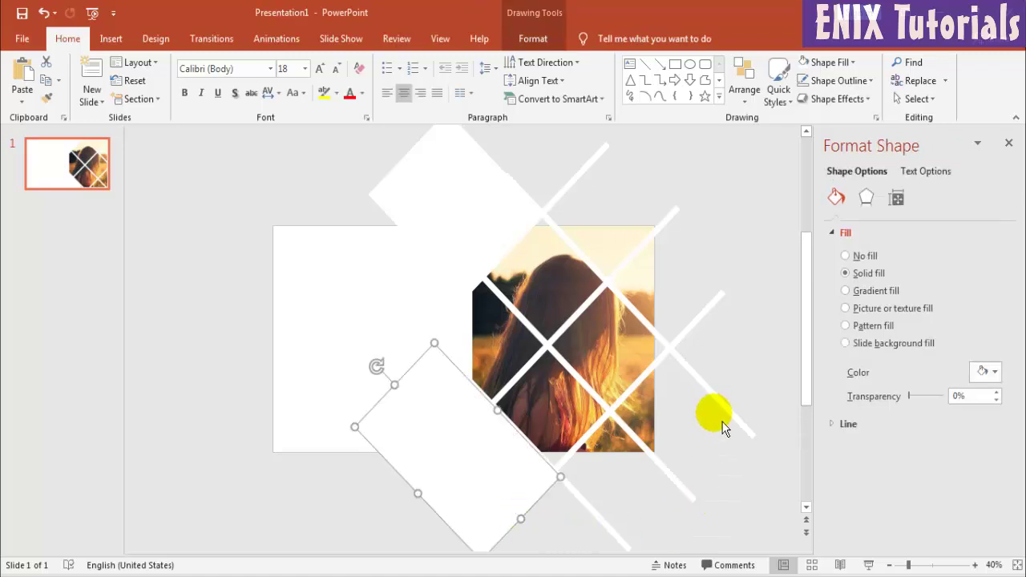
{"action": "left_click", "coordinate": [749, 346]}
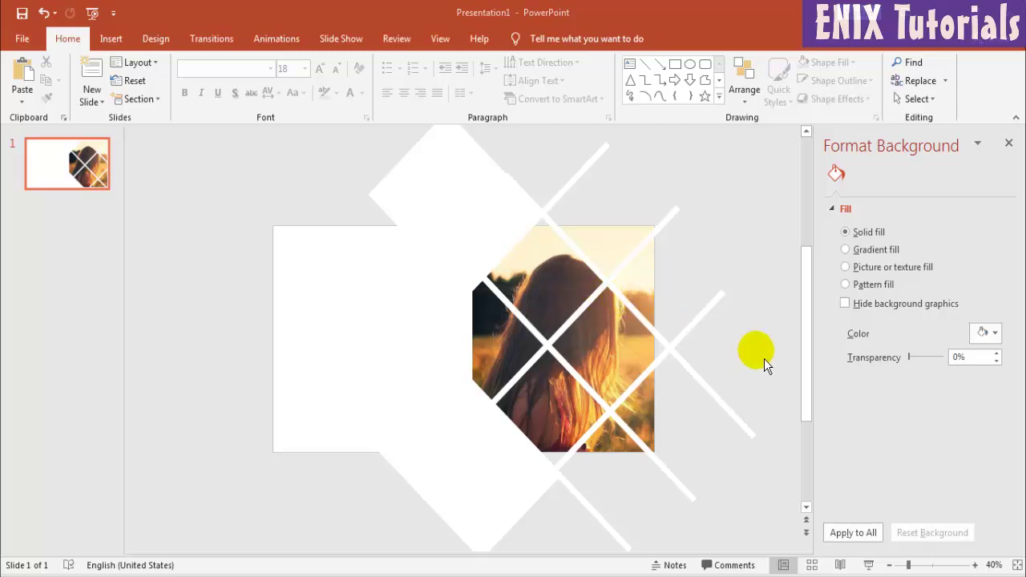
Paste another diamond copy over the photo's middle-left edge.
{"action": "left_click", "coordinate": [469, 208]}
{"action": "right_click", "coordinate": [469, 208]}
{"action": "left_click", "coordinate": [395, 222]}
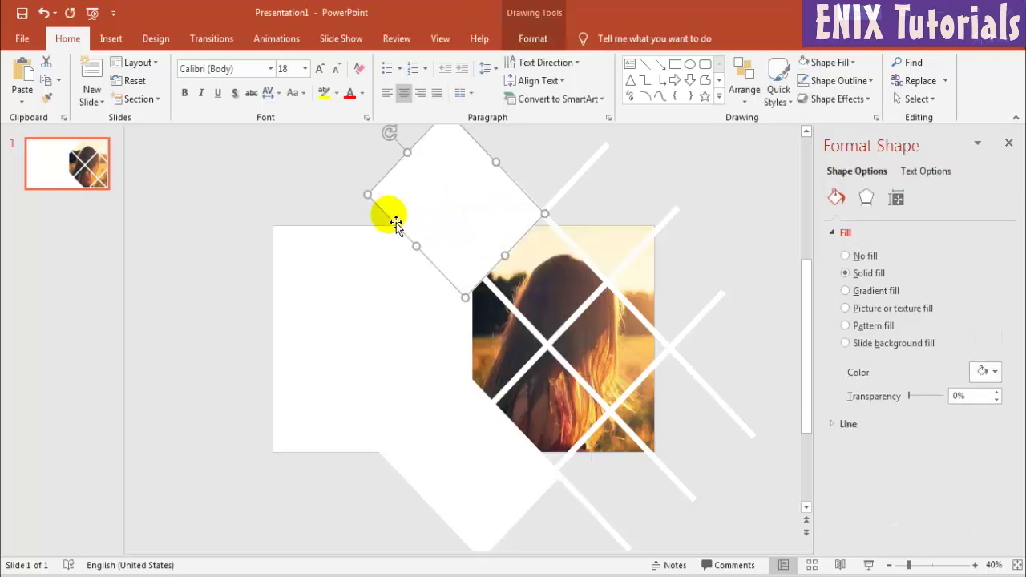
{"action": "right_click", "coordinate": [253, 157]}
{"action": "left_click", "coordinate": [277, 189]}
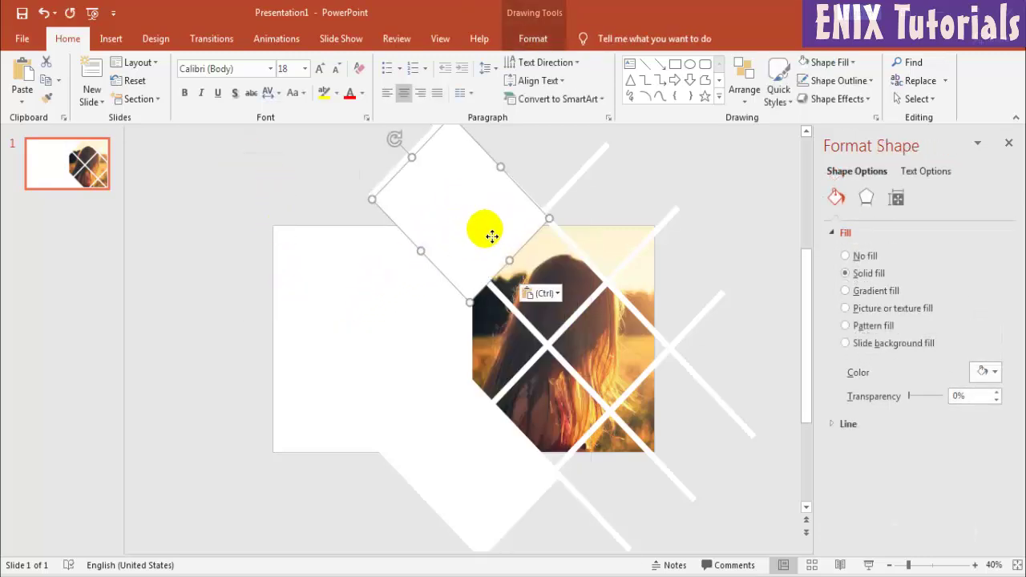
{"action": "left_click_drag", "start_coordinate": [491, 236], "coordinate": [490, 359]}
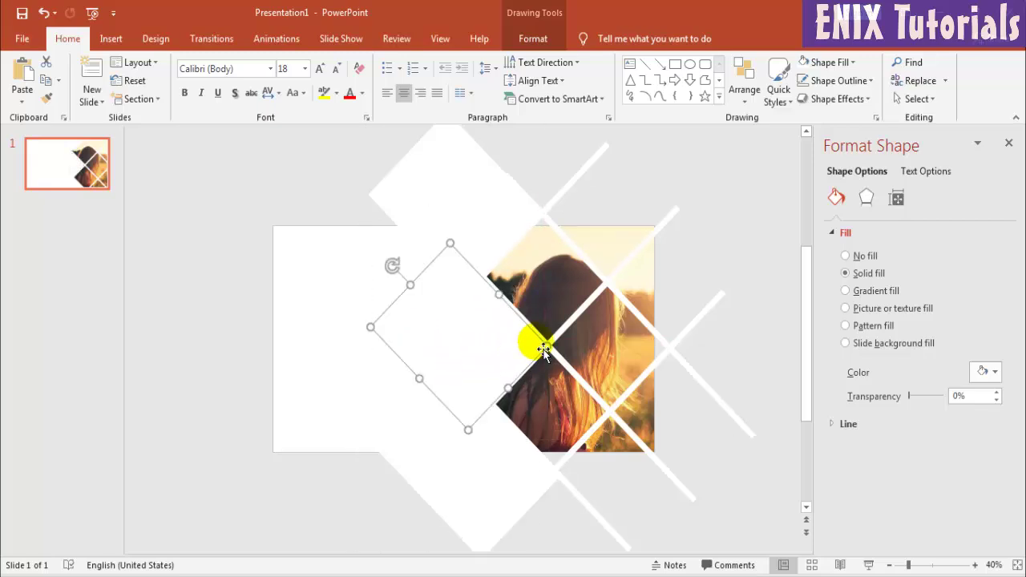
{"action": "left_click", "coordinate": [741, 274]}
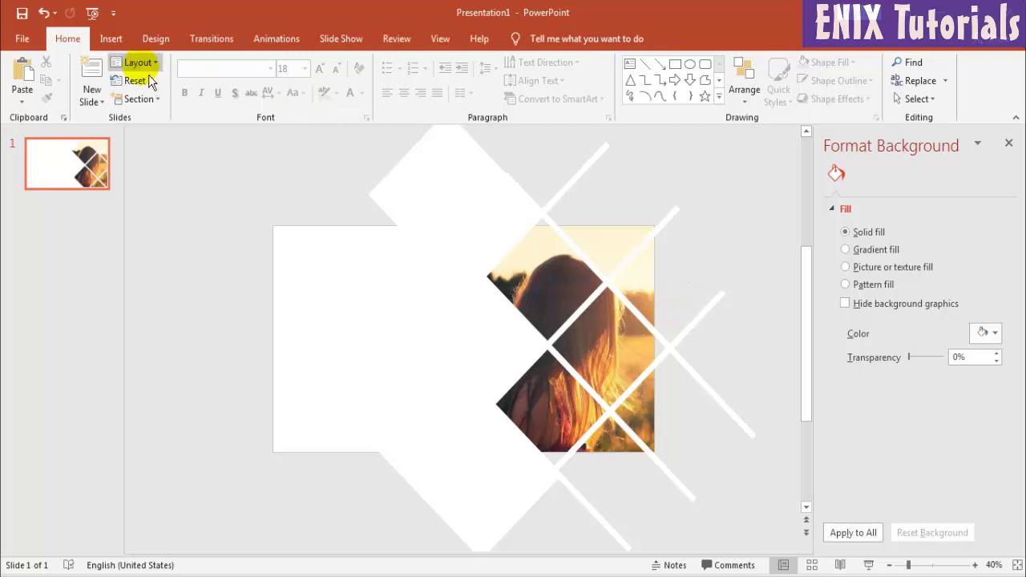
{"action": "left_click", "coordinate": [108, 39]}
{"action": "left_click", "coordinate": [280, 112]}
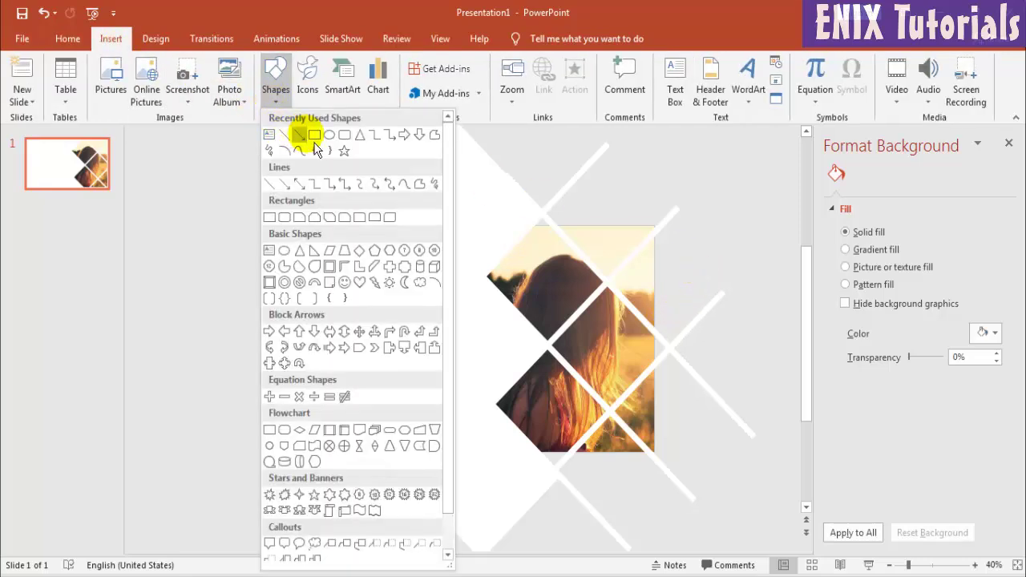
Draw a wide no-fill rectangle covering the area above the slide's top edge.
{"action": "left_click", "coordinate": [295, 134]}
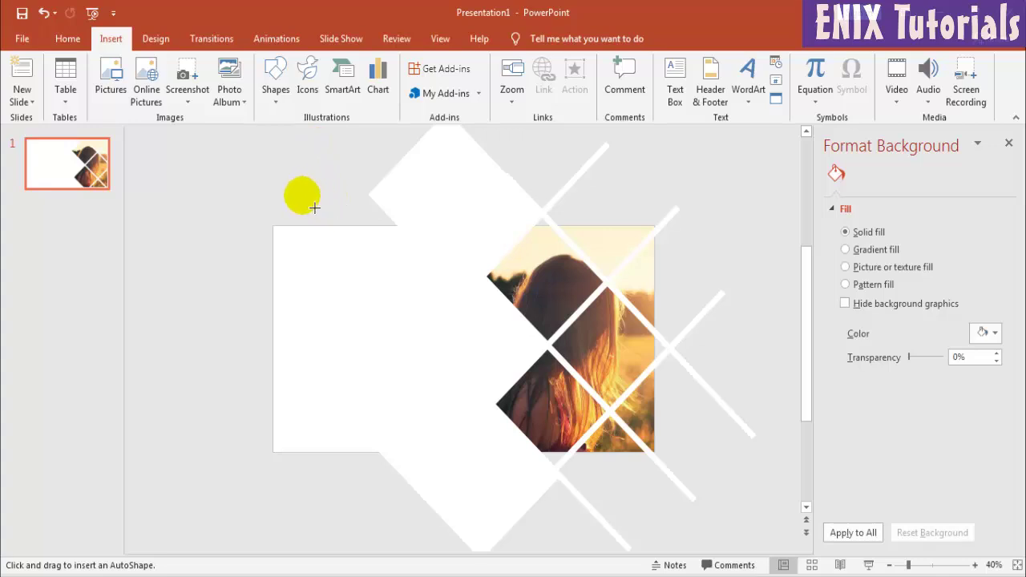
{"action": "mouse_move", "coordinate": [258, 147]}
{"action": "left_mouse_down"}
{"action": "mouse_move", "coordinate": [700, 241]}
{"action": "mouse_move", "coordinate": [767, 239]}
{"action": "left_mouse_up"}
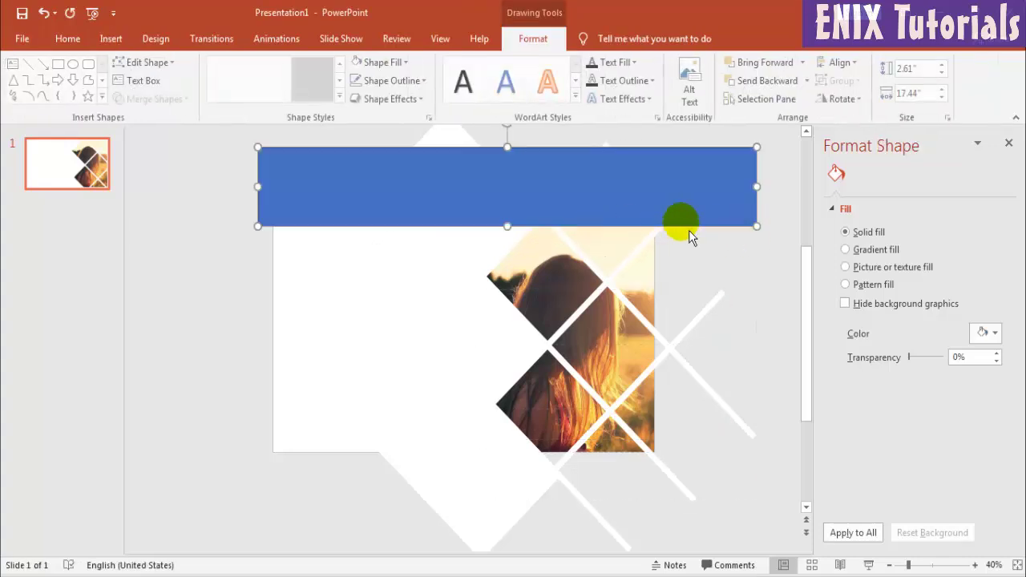
{"action": "left_click", "coordinate": [865, 257]}
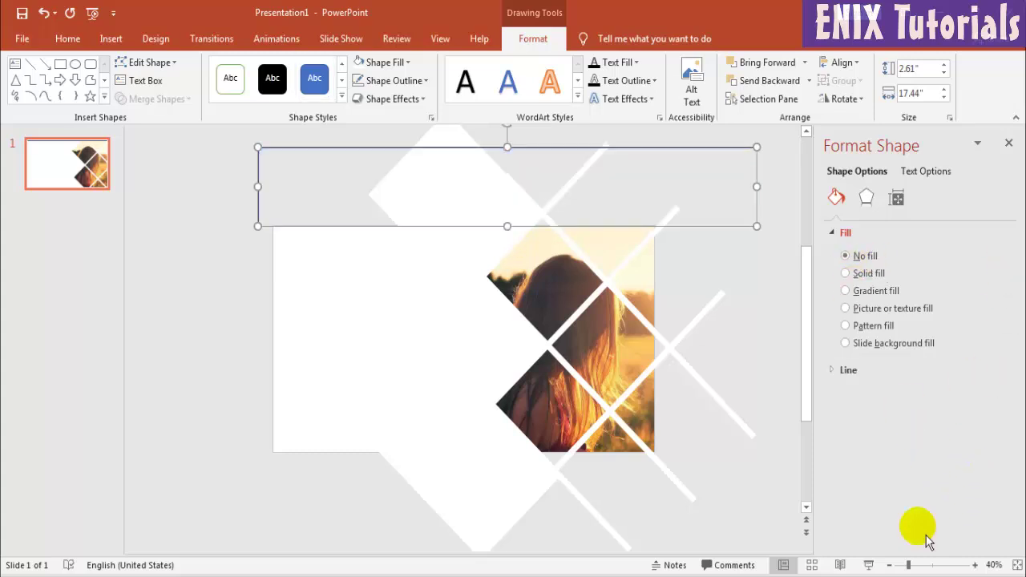
{"action": "left_click", "coordinate": [888, 565]}
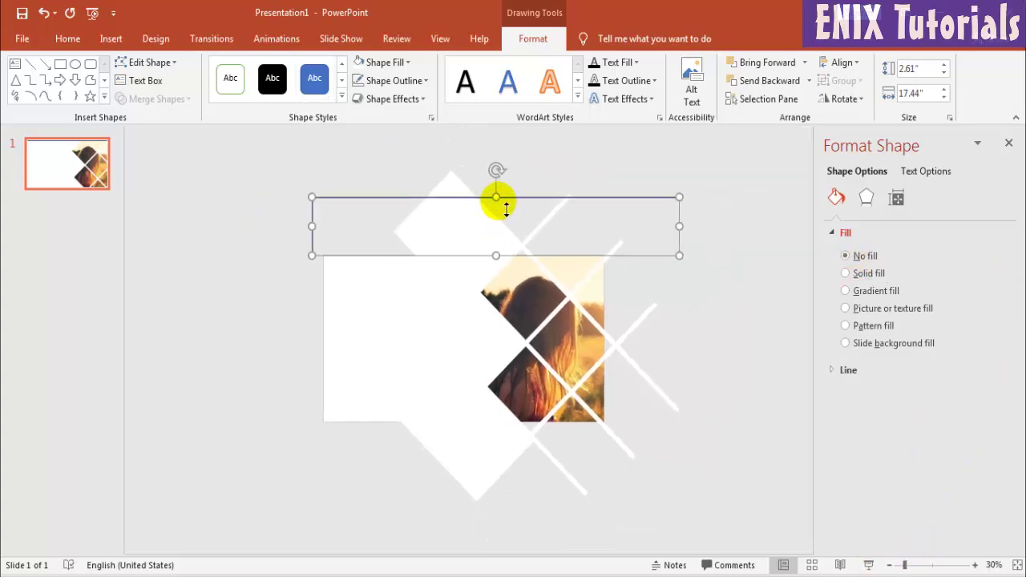
{"action": "left_click_drag", "start_coordinate": [496, 197], "coordinate": [513, 160]}
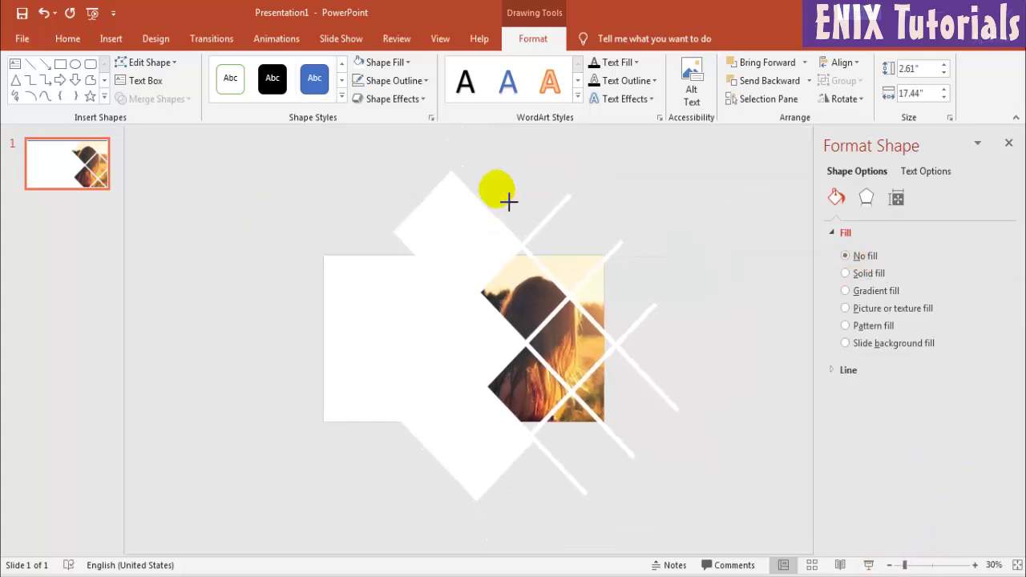
{"action": "left_click", "coordinate": [758, 282]}
Select the top diamond and the rectangle, then subtract the rectangle with Merge Shapes.
{"action": "left_click", "coordinate": [457, 216]}
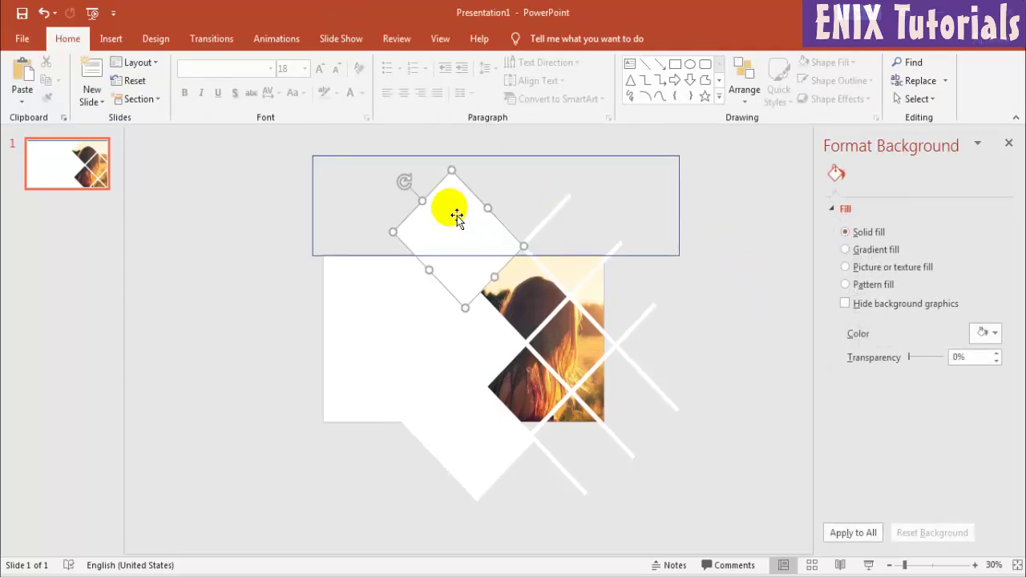
{"action": "left_click", "coordinate": [319, 202], "text": "shift"}
{"action": "left_click", "coordinate": [310, 206]}
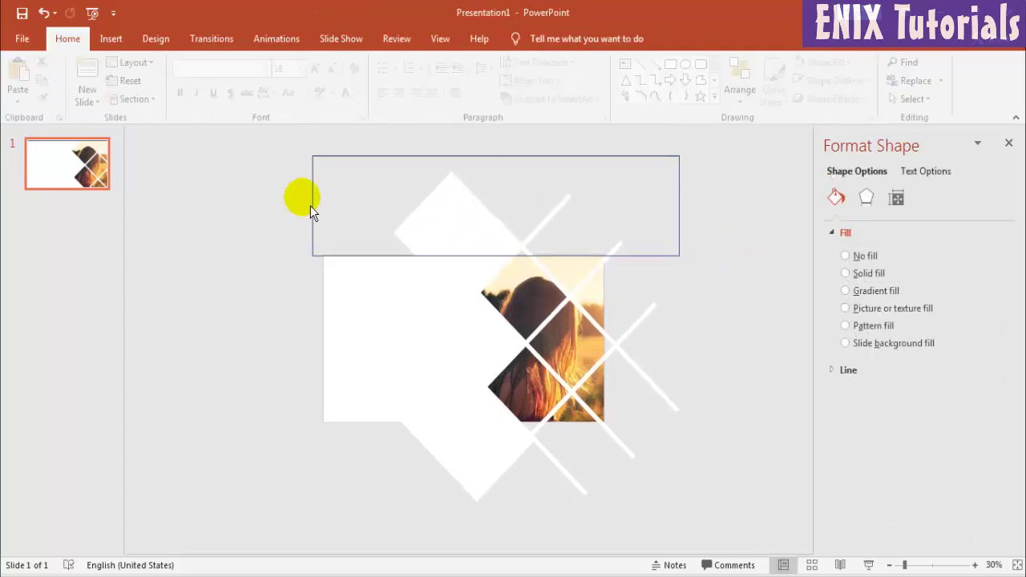
{"action": "left_click", "coordinate": [367, 168]}
{"action": "right_click", "coordinate": [366, 162]}
{"action": "left_click", "coordinate": [380, 188]}
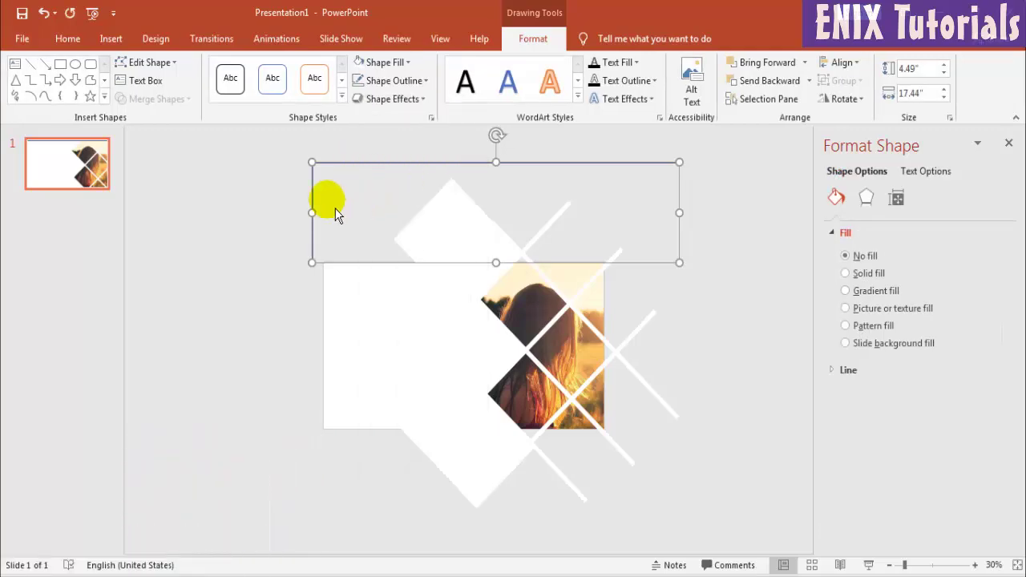
{"action": "left_click", "coordinate": [412, 229]}
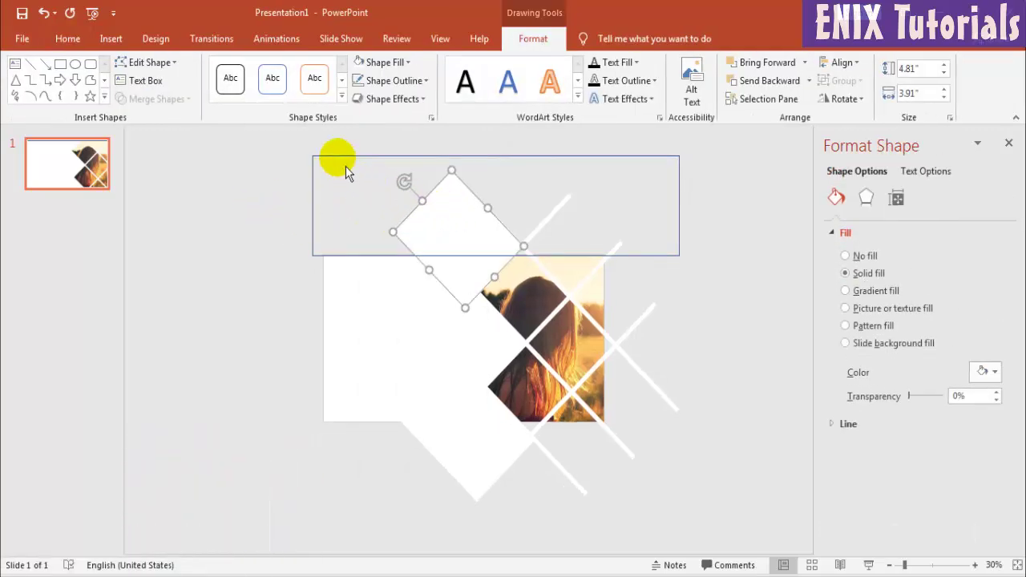
{"action": "left_click", "coordinate": [346, 166], "text": "shift"}
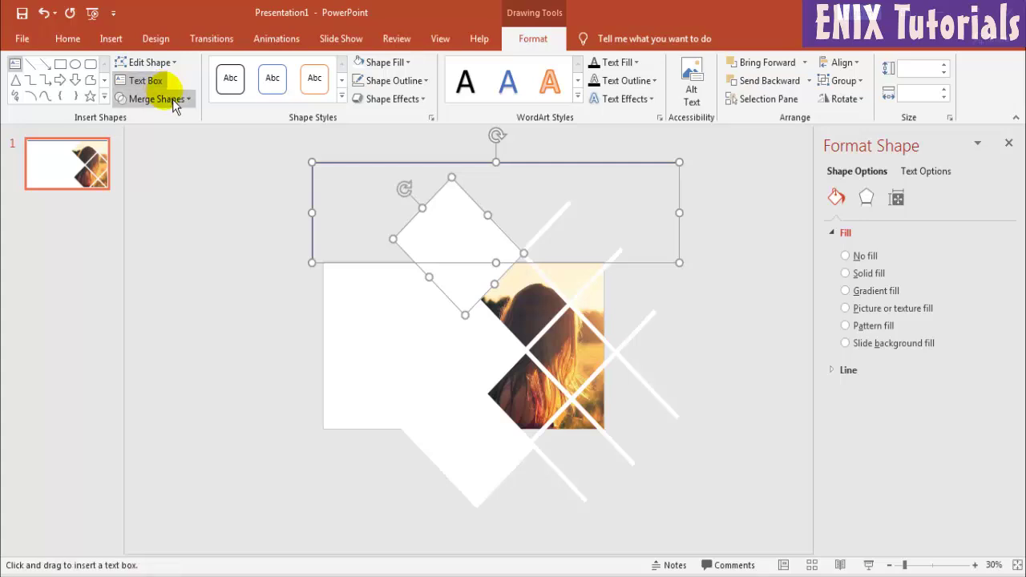
{"action": "left_click", "coordinate": [182, 100]}
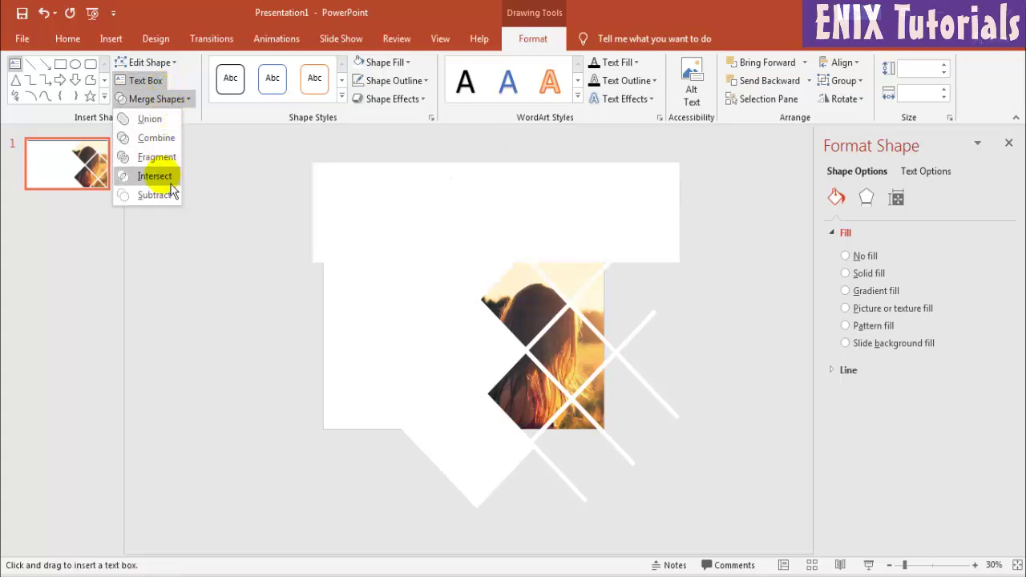
{"action": "left_click", "coordinate": [154, 195]}
Undo the stray text box and paste the wide cutter rectangle above the slide.
{"action": "left_click", "coordinate": [271, 229]}
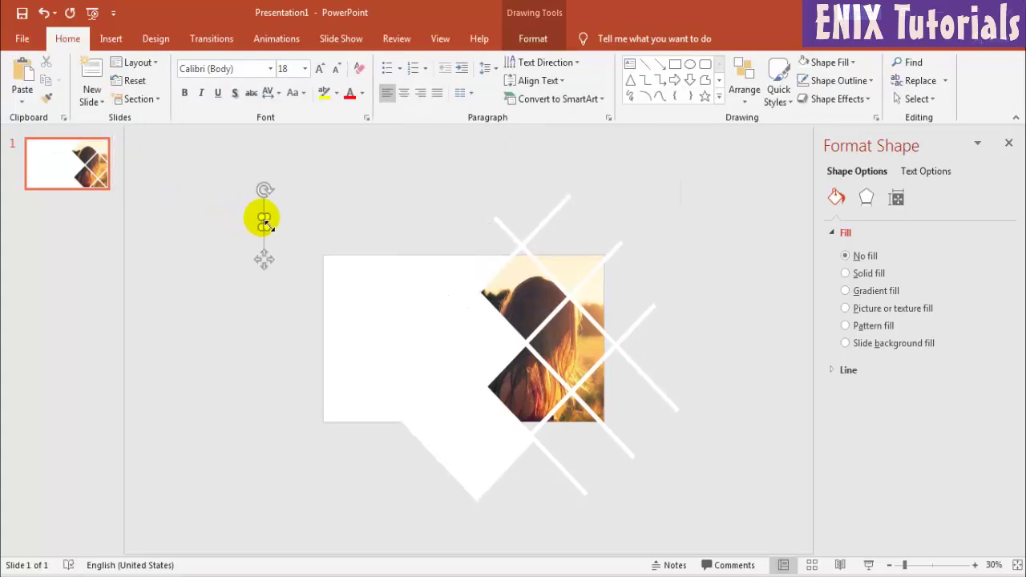
{"action": "key", "text": "ctrl+z"}
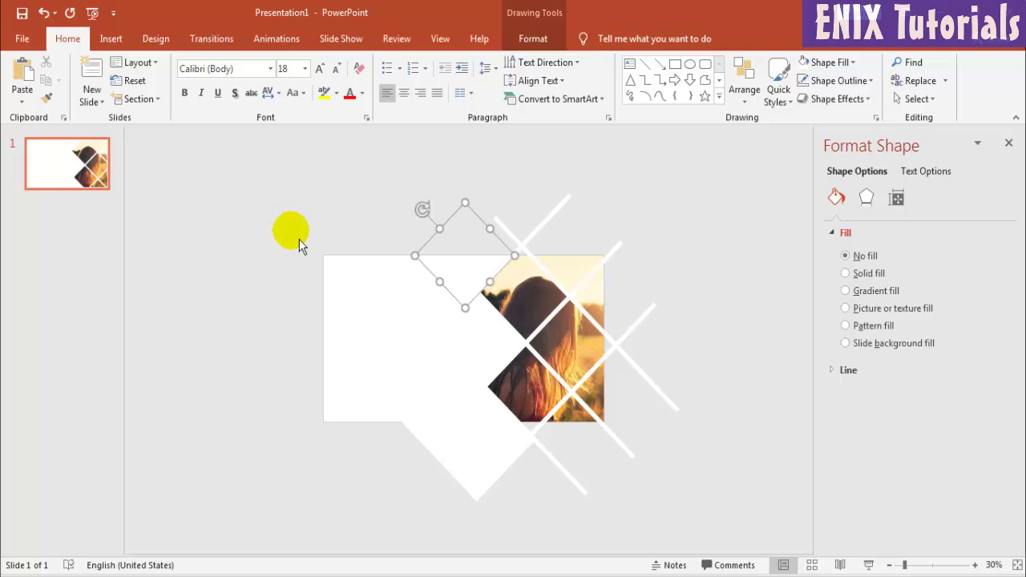
{"action": "left_click", "coordinate": [317, 221]}
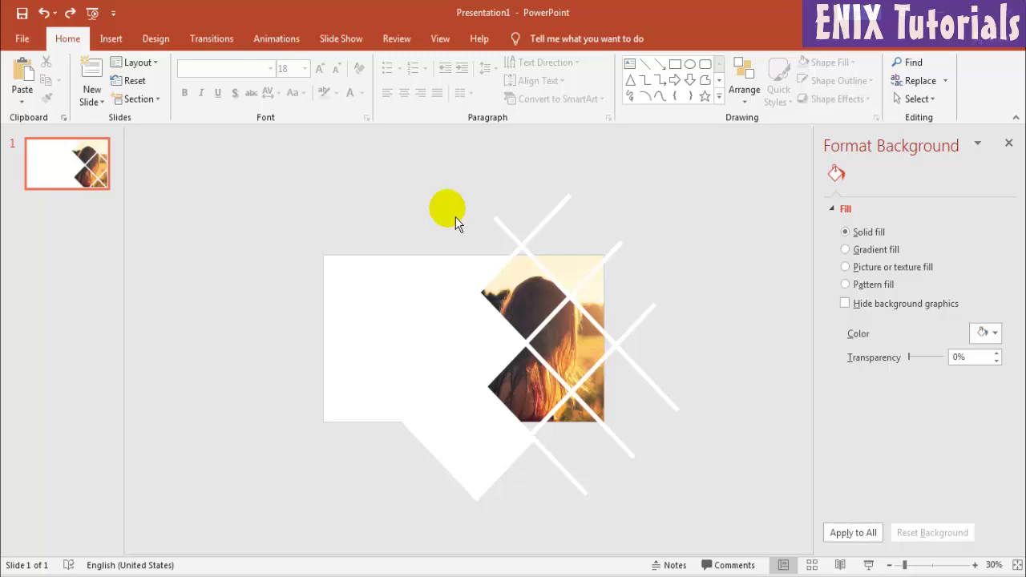
{"action": "key", "text": "ctrl+v"}
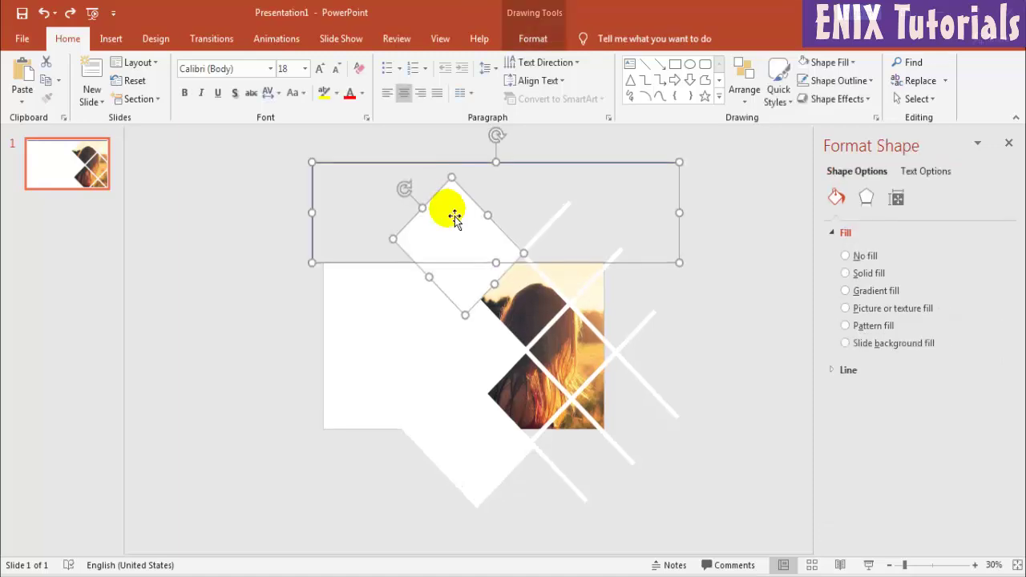
{"action": "left_click", "coordinate": [456, 221]}
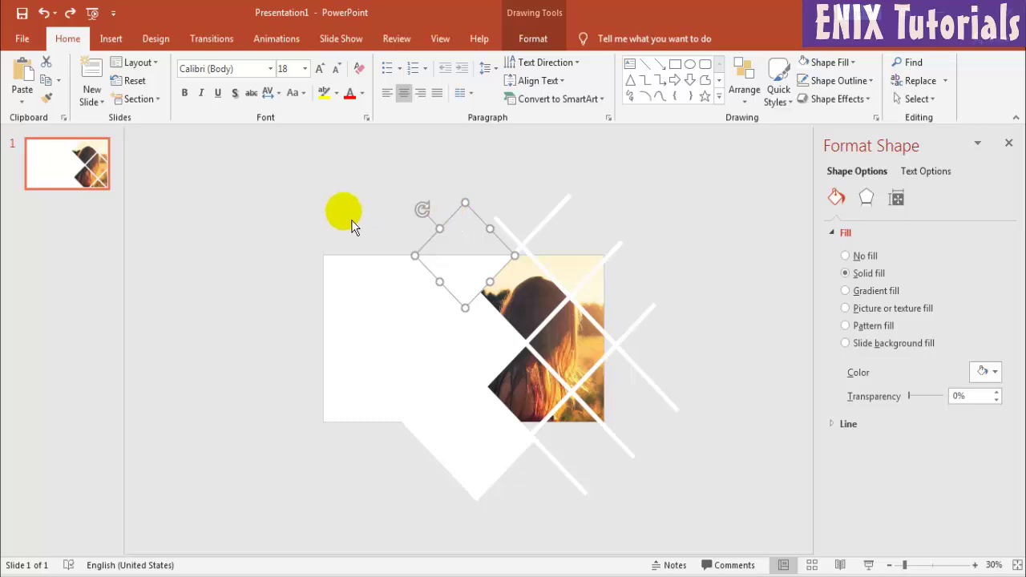
{"action": "left_click", "coordinate": [331, 225]}
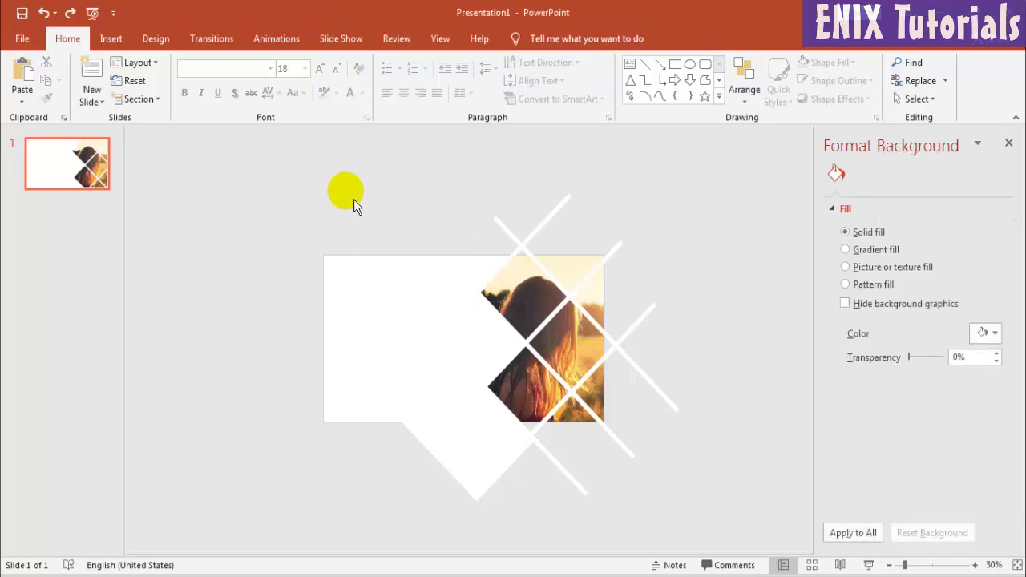
{"action": "right_click", "coordinate": [350, 187]}
{"action": "left_click", "coordinate": [353, 202]}
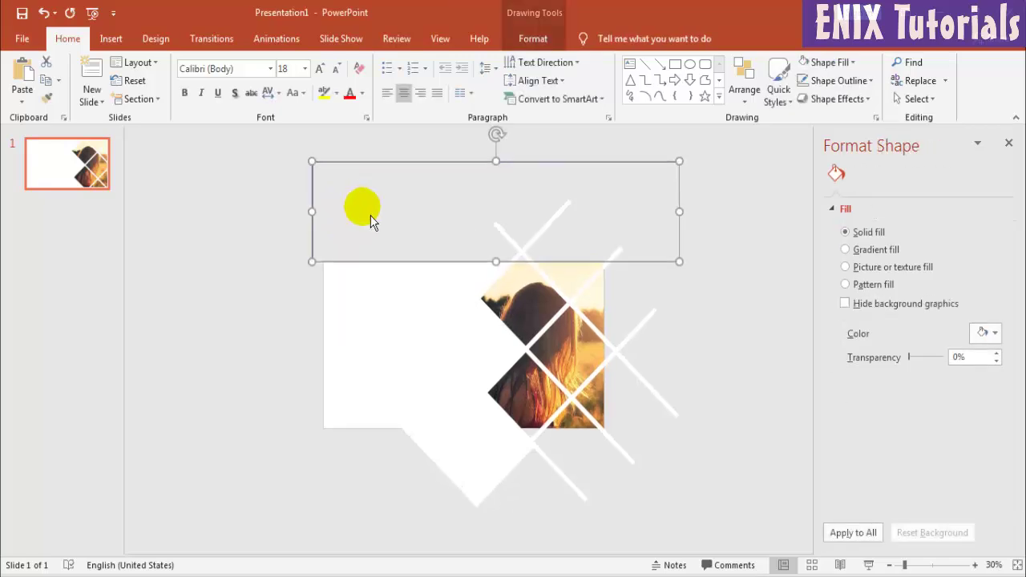
{"action": "left_click", "coordinate": [275, 222]}
Subtract the rectangle from the first diagonal line sticking above the slide.
{"action": "left_click", "coordinate": [559, 225]}
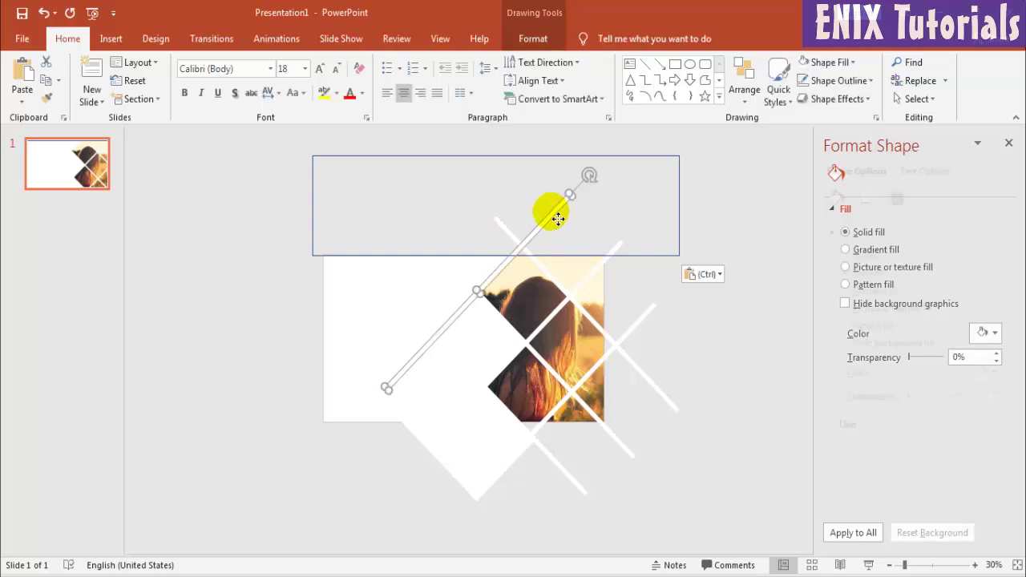
{"action": "left_click", "coordinate": [400, 170], "text": "shift"}
{"action": "left_click", "coordinate": [533, 38]}
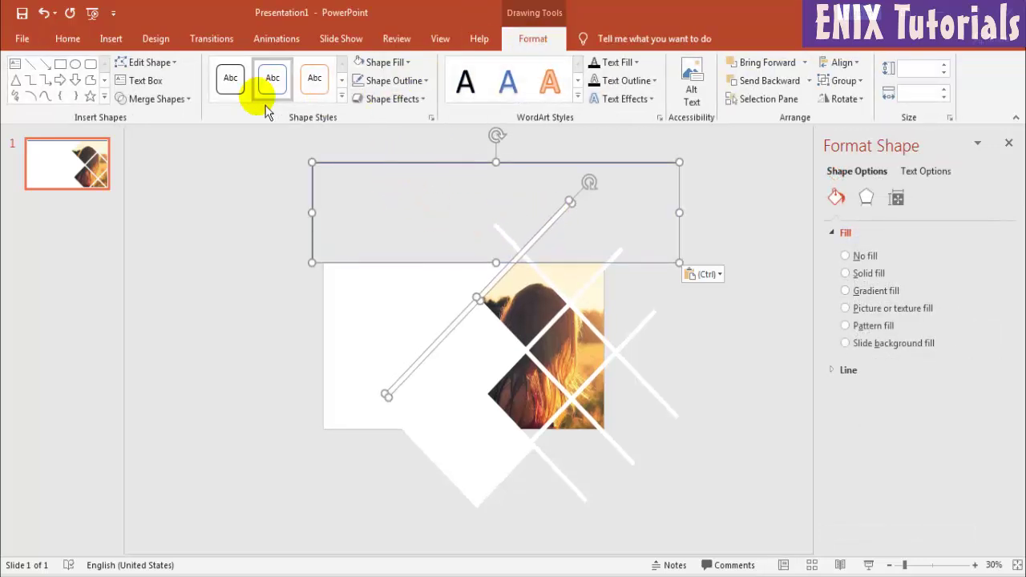
{"action": "left_click", "coordinate": [187, 99]}
{"action": "left_click", "coordinate": [170, 195]}
{"action": "left_click", "coordinate": [554, 213]}
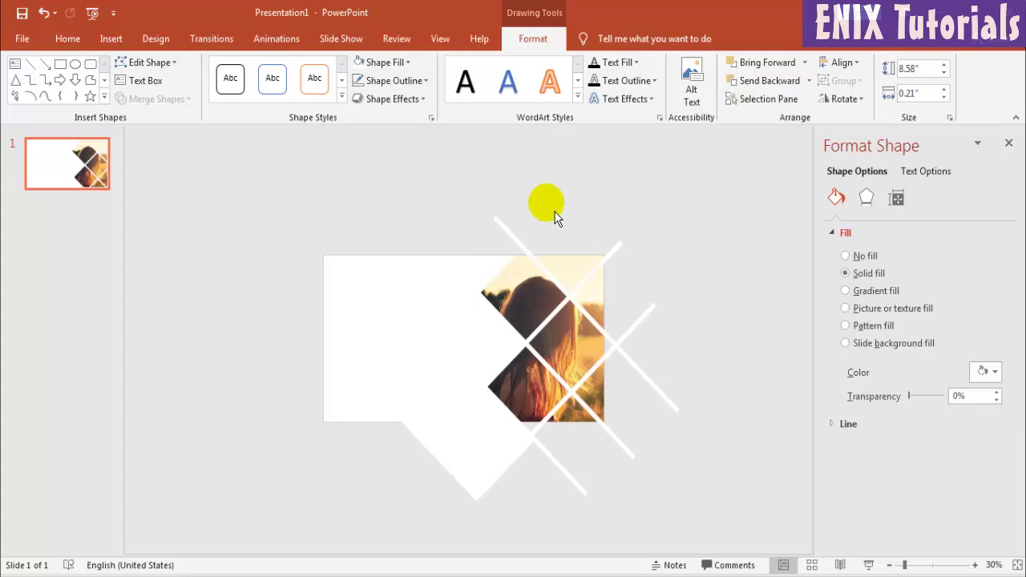
Paste the cutter rectangle again and subtract it from the second overhanging line.
{"action": "right_click", "coordinate": [543, 171]}
{"action": "left_click", "coordinate": [571, 197]}
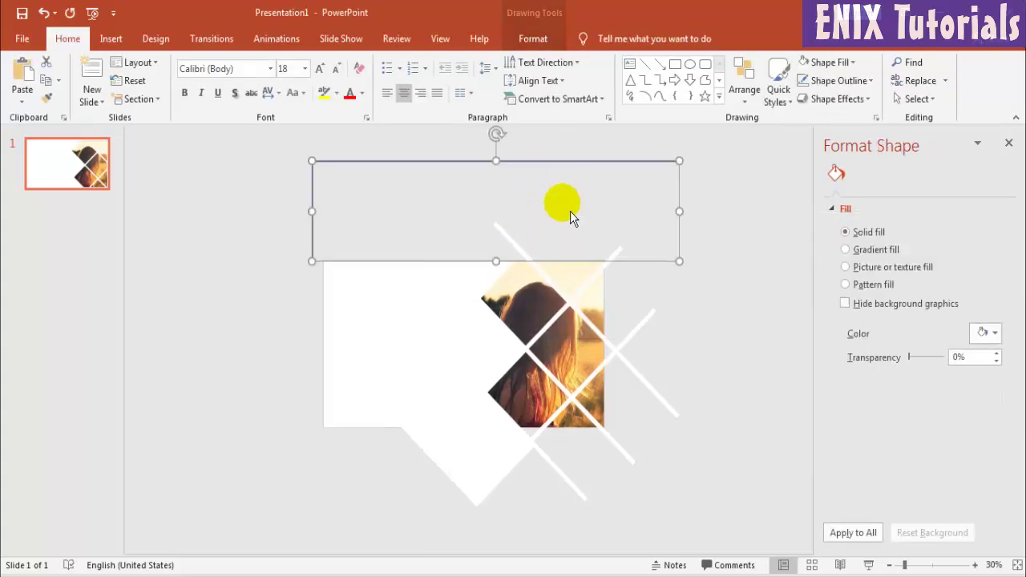
{"action": "left_click", "coordinate": [504, 234]}
{"action": "left_click", "coordinate": [504, 231]}
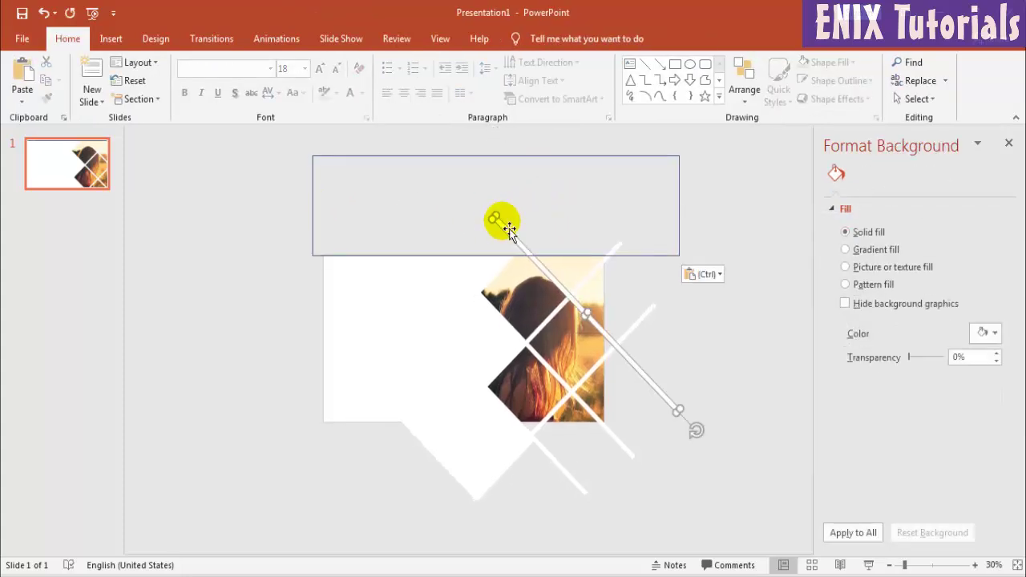
{"action": "left_click", "coordinate": [493, 164], "text": "shift"}
{"action": "left_click", "coordinate": [532, 39]}
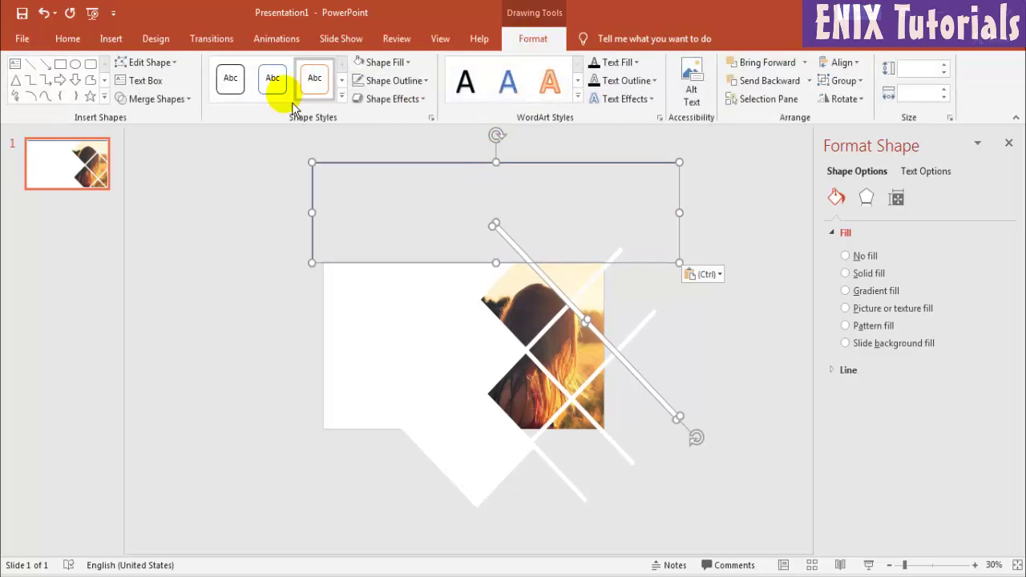
{"action": "left_click", "coordinate": [189, 100]}
{"action": "left_click", "coordinate": [164, 195]}
{"action": "left_click", "coordinate": [552, 192]}
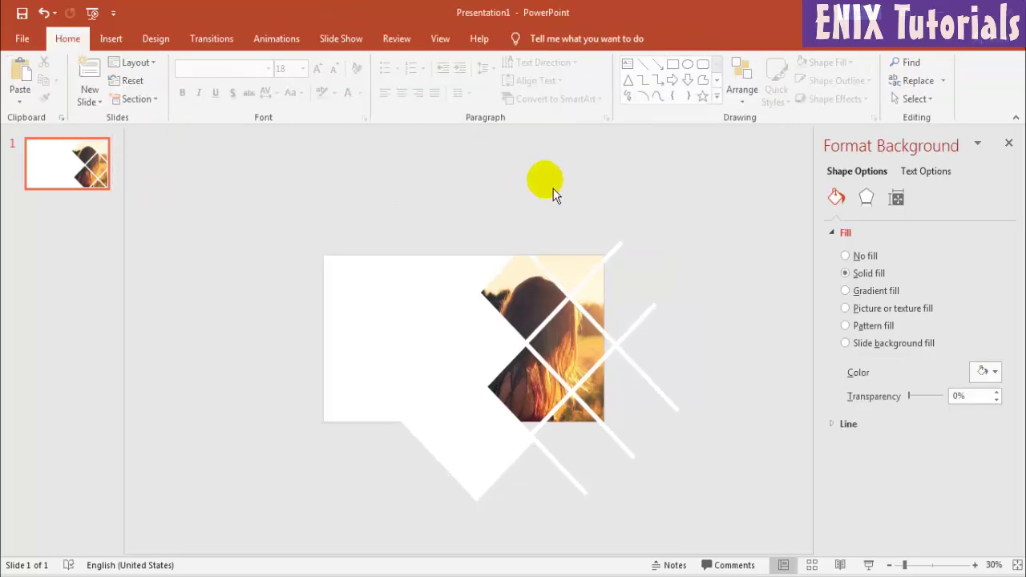
Paste the cutter rectangle and trim the third diagonal line at the slide's top edge.
{"action": "right_click", "coordinate": [561, 154]}
{"action": "left_click", "coordinate": [585, 176]}
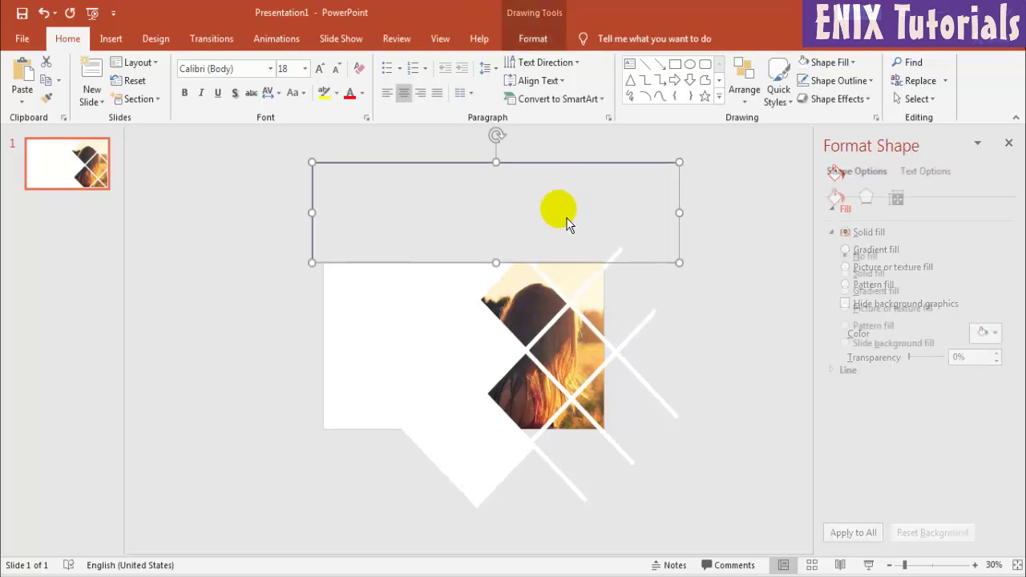
{"action": "left_click", "coordinate": [626, 258]}
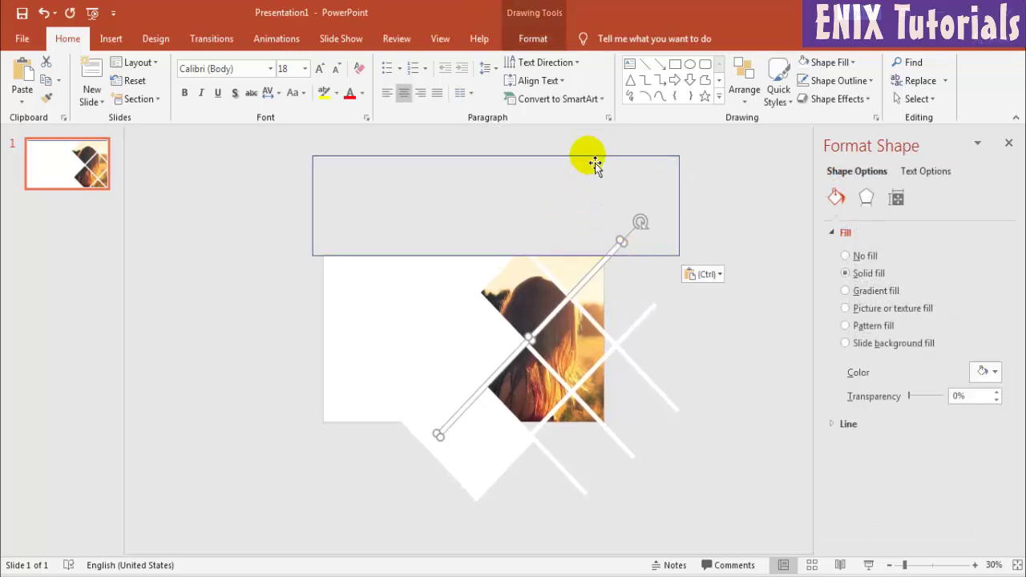
{"action": "left_click", "coordinate": [595, 163], "text": "shift"}
{"action": "left_click", "coordinate": [533, 38]}
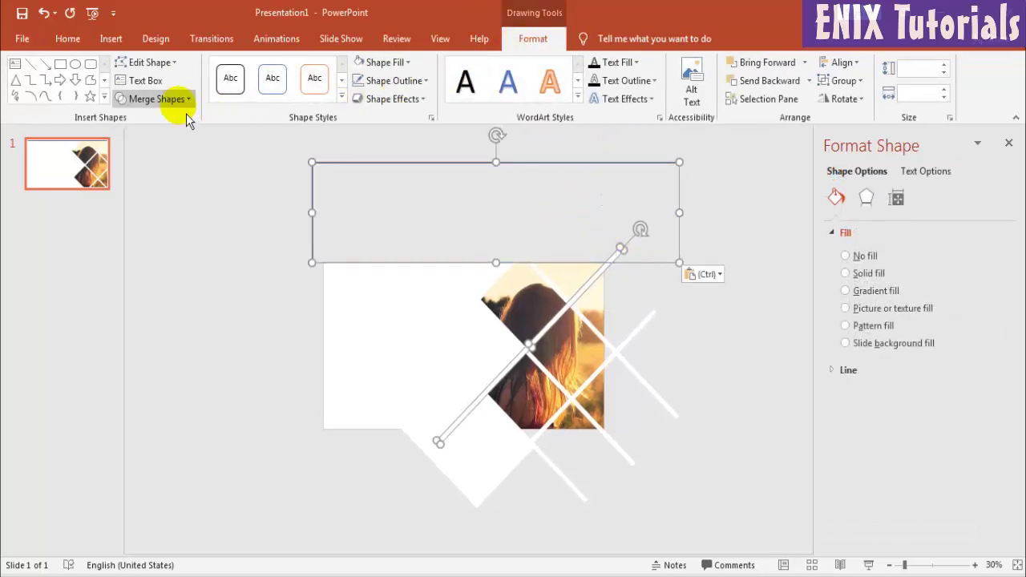
{"action": "left_click", "coordinate": [183, 99]}
{"action": "left_click", "coordinate": [171, 197]}
{"action": "left_click", "coordinate": [614, 202]}
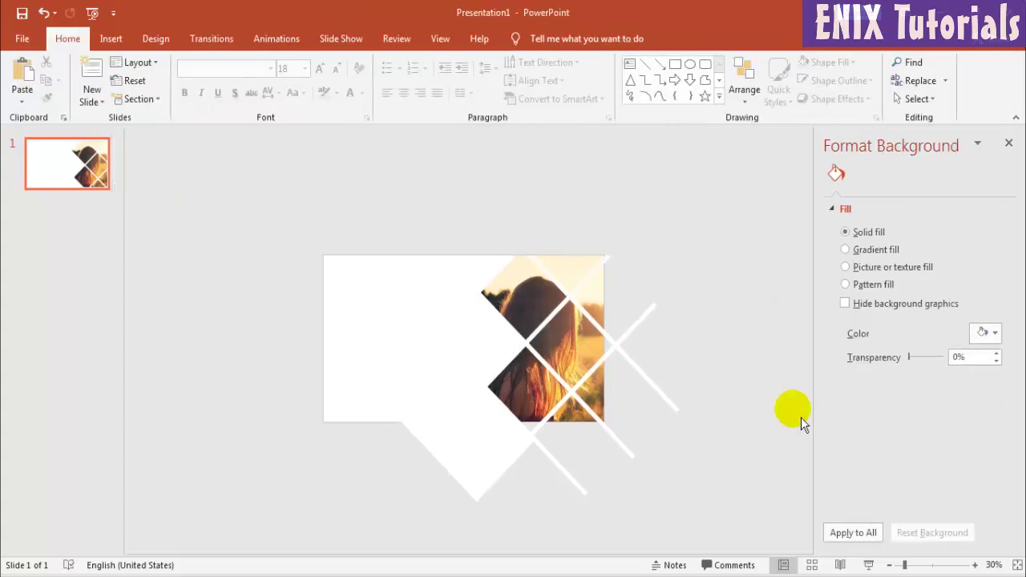
{"action": "left_click", "coordinate": [975, 565]}
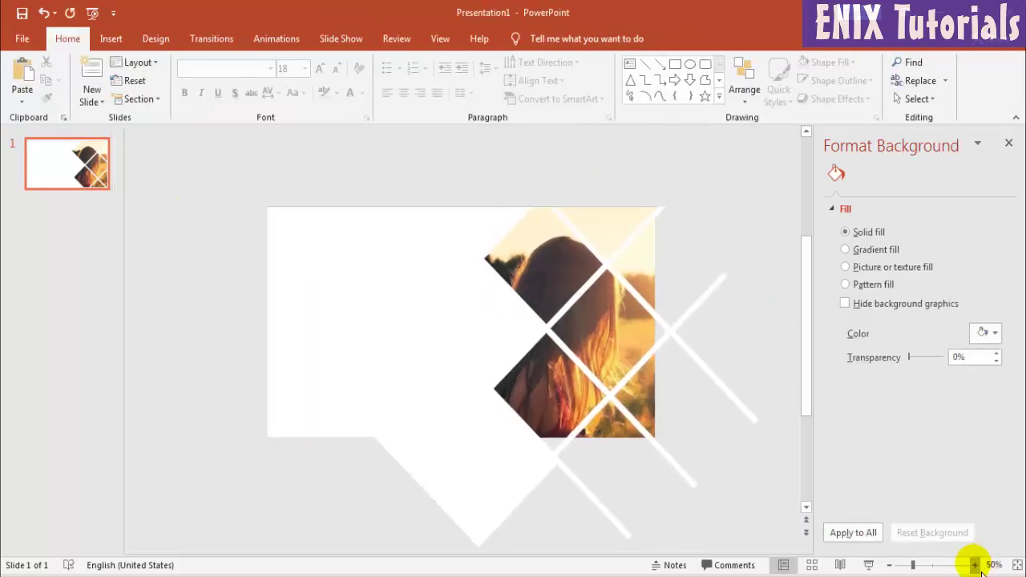
Draw a tall no-fill rectangle over the slide's right margin.
{"action": "left_click", "coordinate": [974, 565]}
{"action": "left_click", "coordinate": [890, 565]}
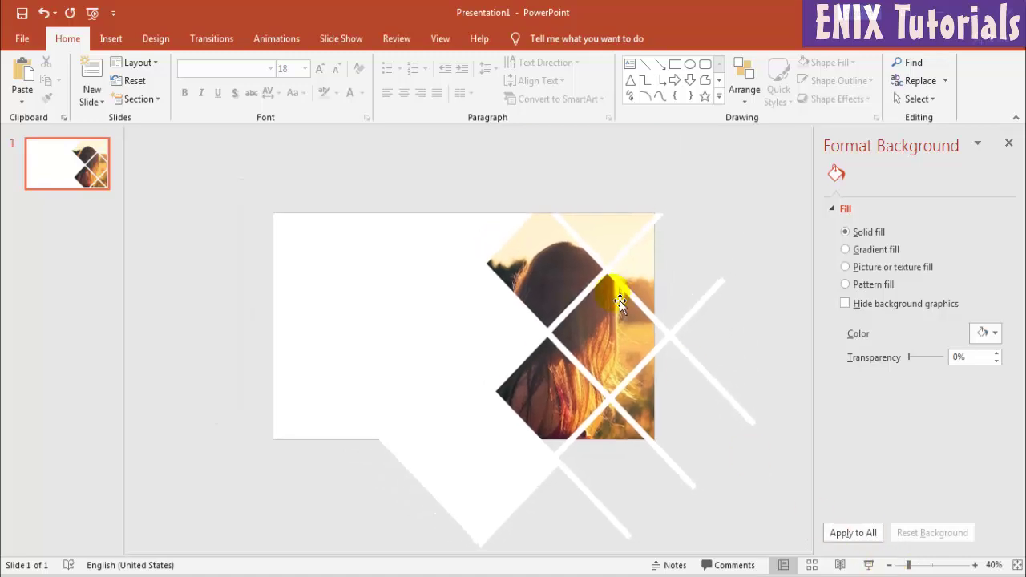
{"action": "left_click", "coordinate": [120, 40]}
{"action": "left_click", "coordinate": [276, 80]}
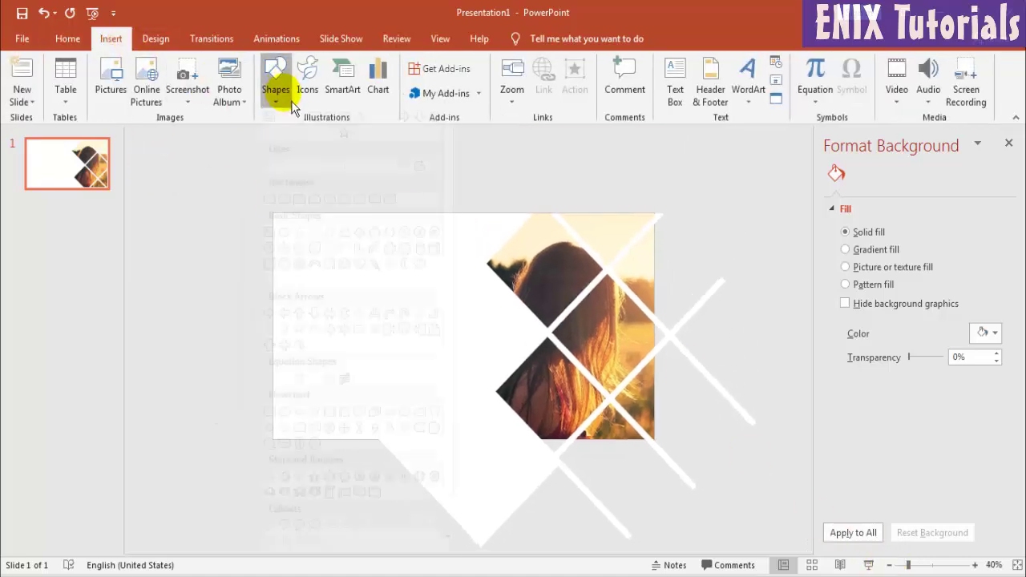
{"action": "left_click", "coordinate": [314, 129]}
{"action": "left_click_drag", "start_coordinate": [654, 176], "coordinate": [828, 528]}
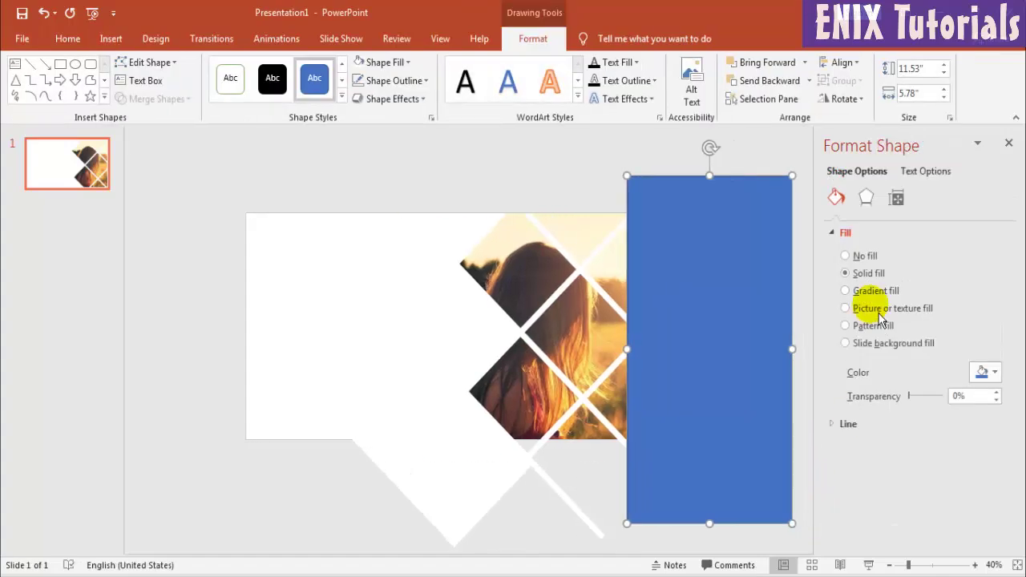
{"action": "left_click", "coordinate": [846, 256]}
{"action": "left_click", "coordinate": [677, 237]}
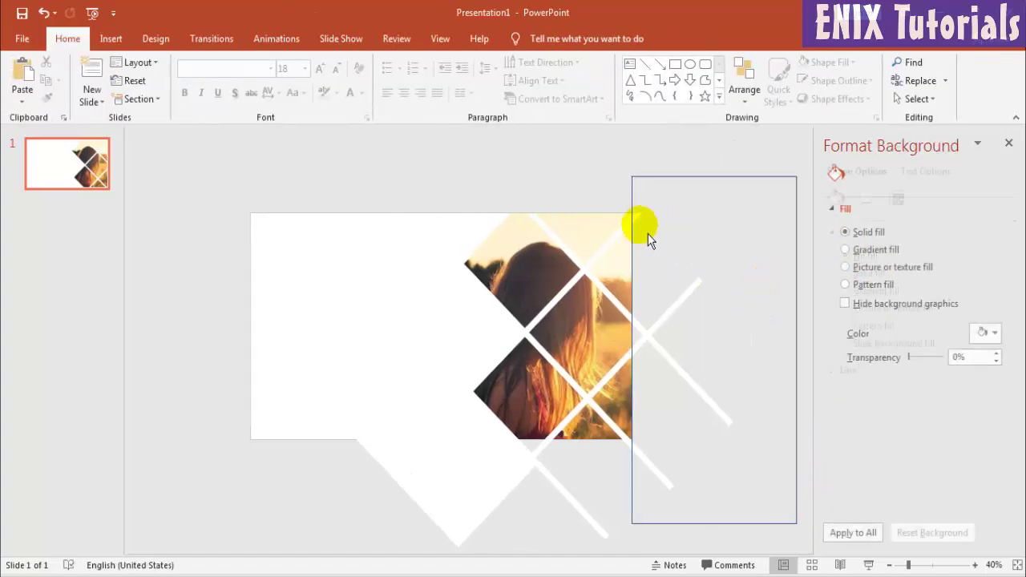
Subtract the rectangle from the upper diagonal line crossing the right edge.
{"action": "left_click", "coordinate": [628, 218]}
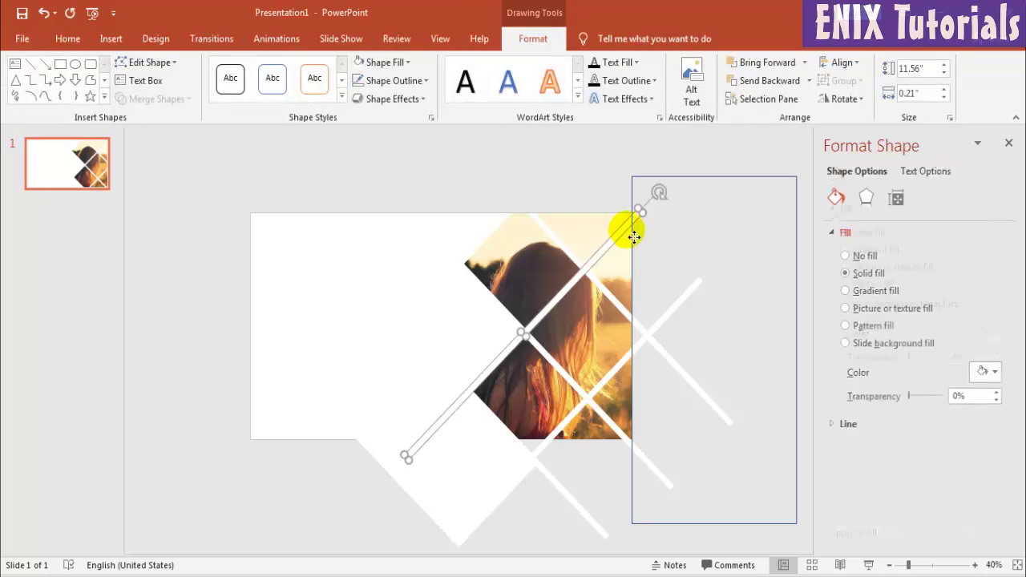
{"action": "left_click", "coordinate": [717, 176], "text": "shift"}
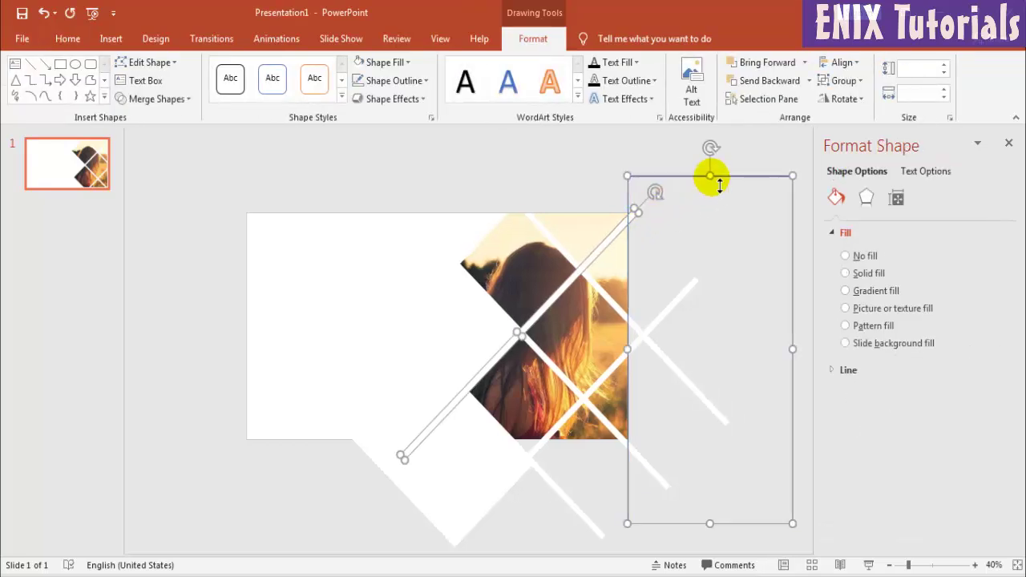
{"action": "left_click", "coordinate": [186, 107]}
{"action": "left_click", "coordinate": [174, 195]}
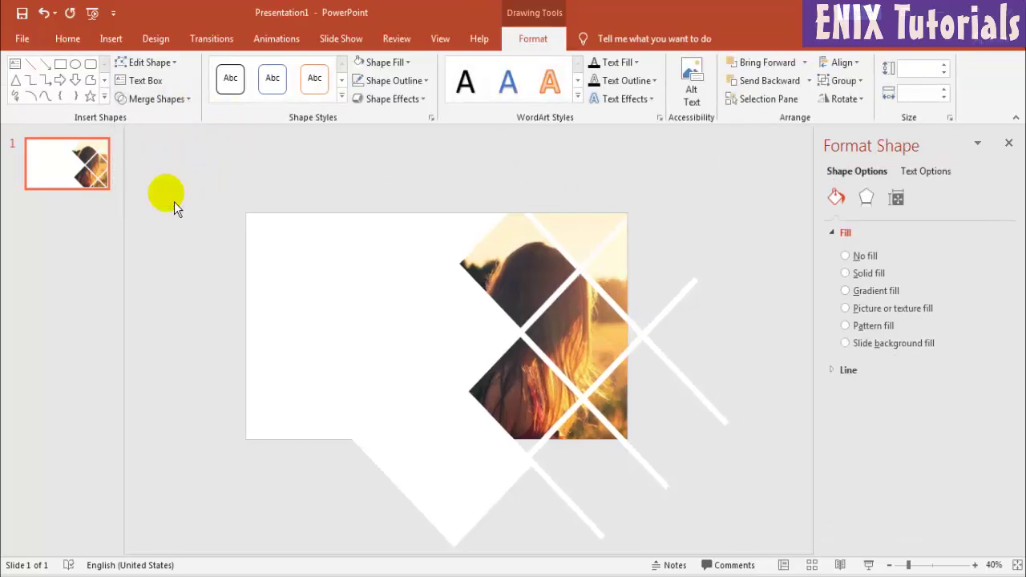
{"action": "left_click", "coordinate": [606, 206]}
Draw a no-fill rectangle over the right margin and copy it for reuse.
{"action": "left_click", "coordinate": [124, 40]}
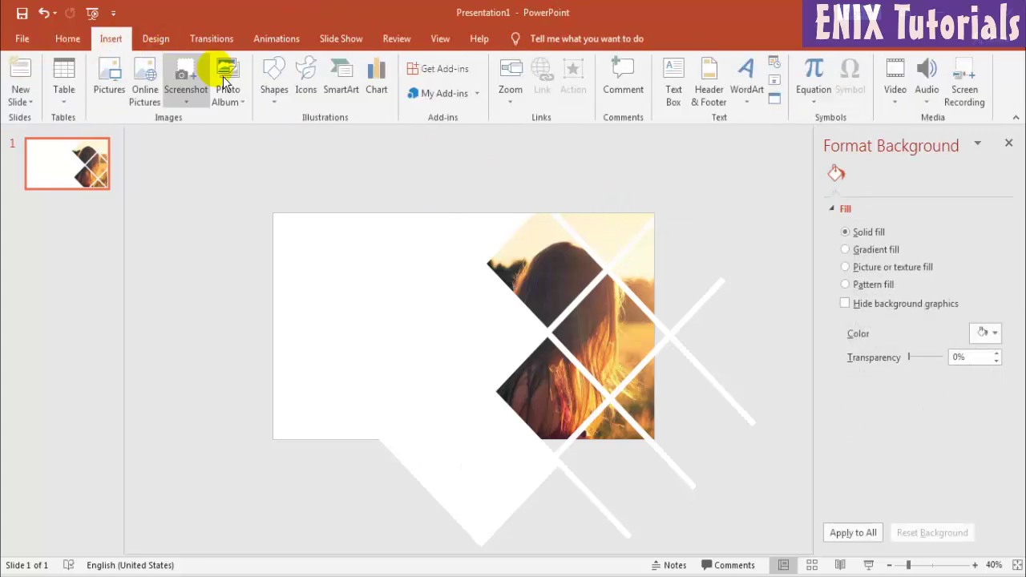
{"action": "left_click", "coordinate": [276, 88]}
{"action": "left_click", "coordinate": [304, 139]}
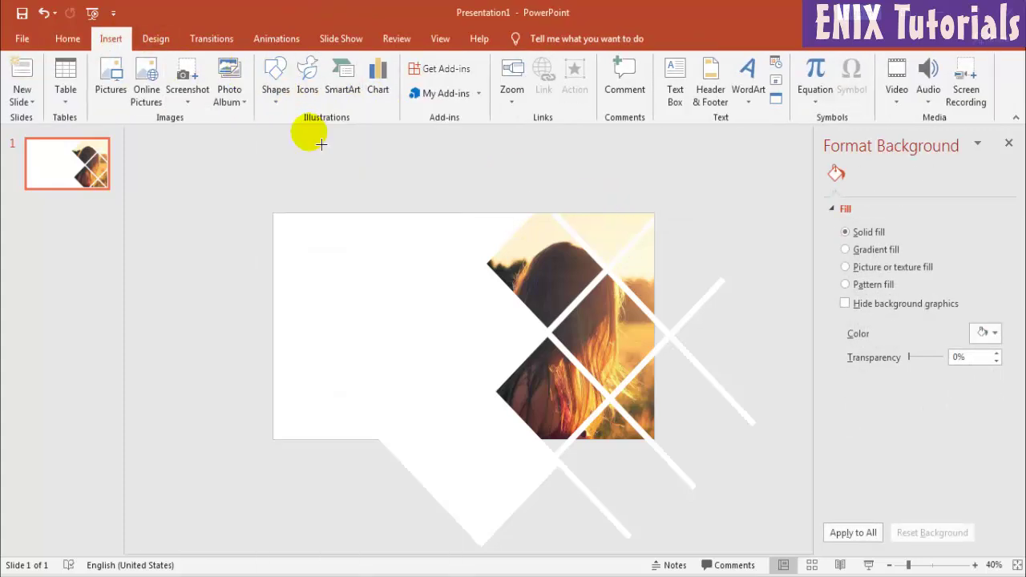
{"action": "mouse_move", "coordinate": [654, 180]}
{"action": "left_mouse_down"}
{"action": "mouse_move", "coordinate": [788, 465]}
{"action": "mouse_move", "coordinate": [790, 508]}
{"action": "left_mouse_up"}
{"action": "left_click", "coordinate": [864, 256]}
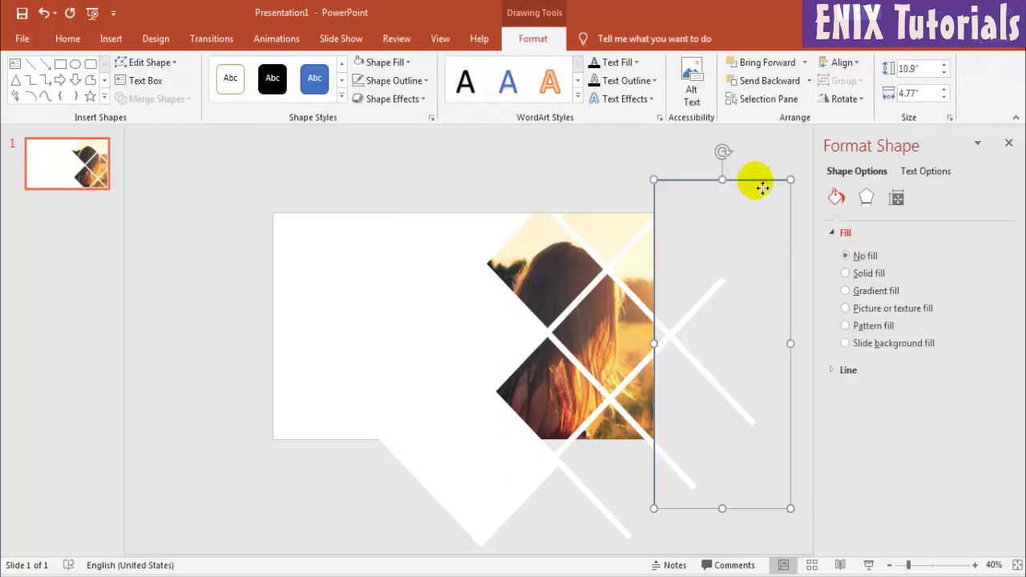
{"action": "right_click", "coordinate": [762, 187]}
{"action": "left_click", "coordinate": [786, 207]}
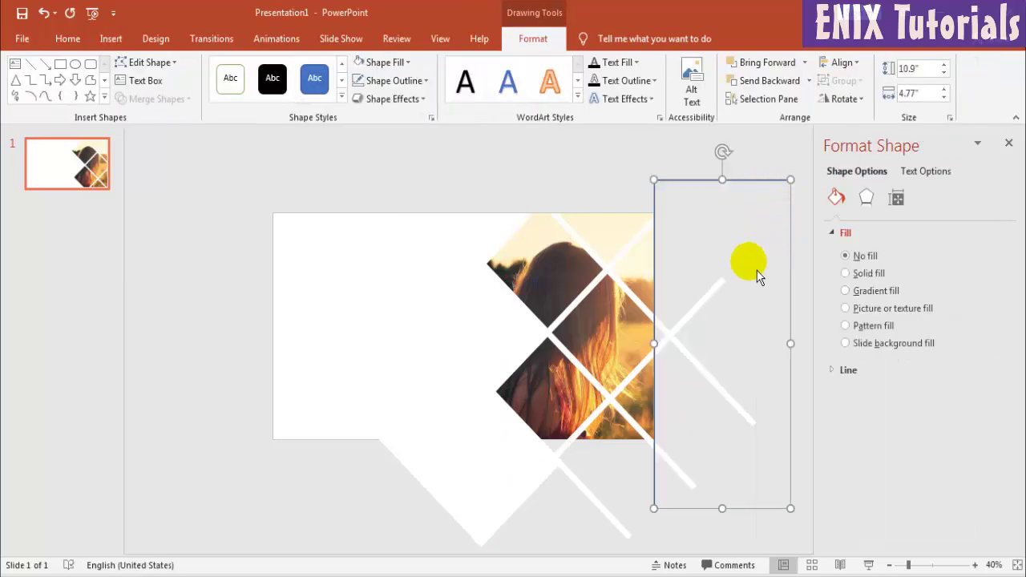
Subtract the rectangle from the first line crossing the right edge.
{"action": "left_click", "coordinate": [703, 321]}
{"action": "left_click", "coordinate": [711, 308]}
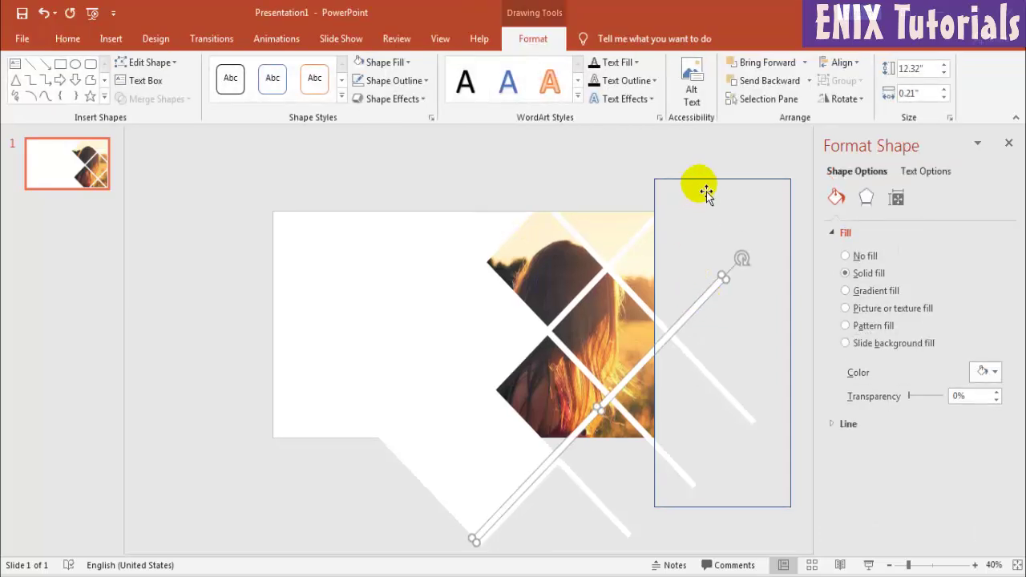
{"action": "left_click", "coordinate": [677, 182], "text": "shift"}
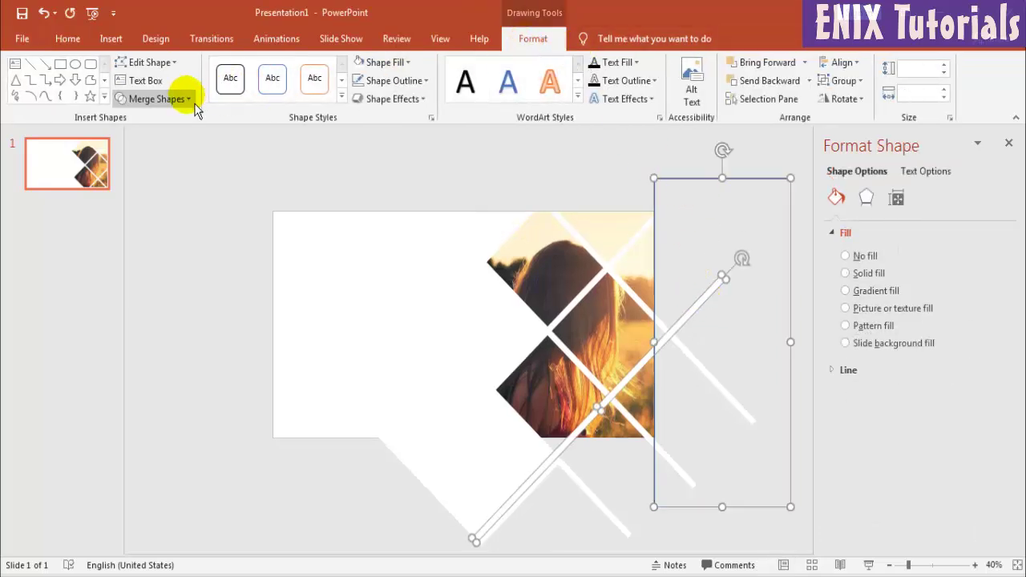
{"action": "left_click", "coordinate": [161, 99]}
{"action": "left_click", "coordinate": [175, 201]}
{"action": "left_click", "coordinate": [698, 191]}
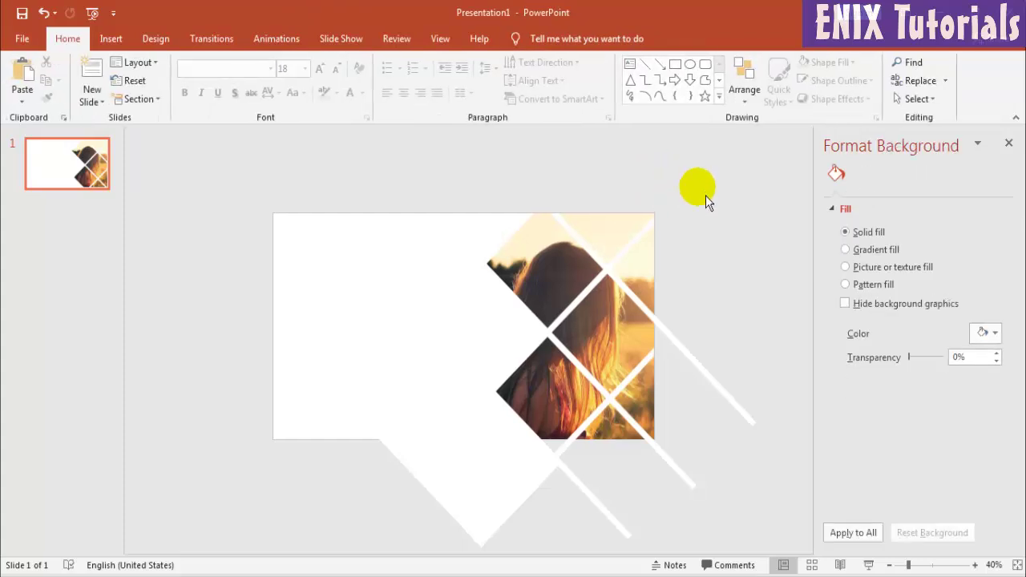
Paste the cutter rectangle and subtract it from the next white diagonal line.
{"action": "right_click", "coordinate": [701, 191]}
{"action": "left_click", "coordinate": [719, 214]}
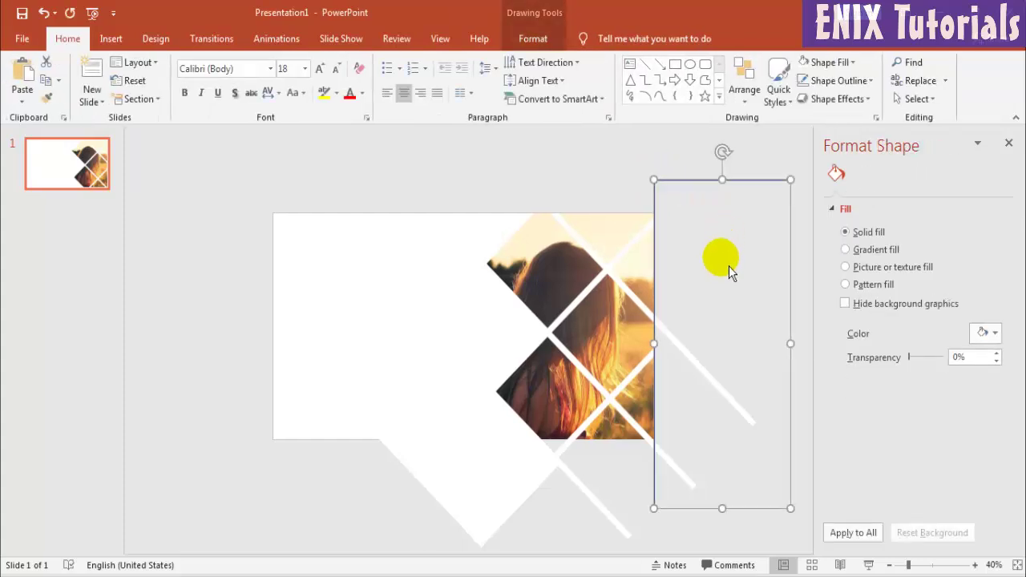
{"action": "left_click", "coordinate": [690, 351]}
{"action": "left_click", "coordinate": [721, 190], "text": "shift"}
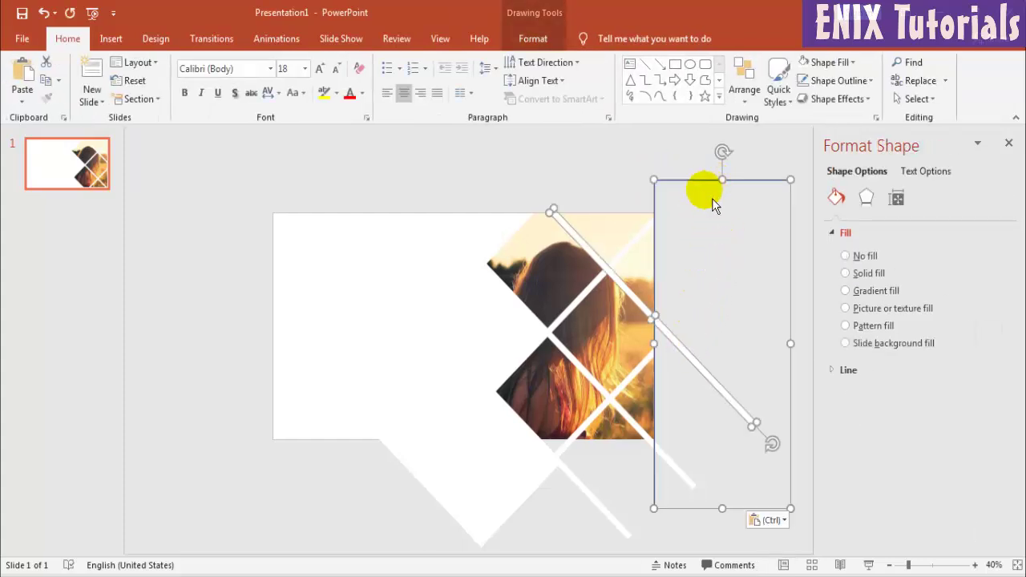
{"action": "left_click", "coordinate": [532, 39]}
{"action": "left_click", "coordinate": [189, 100]}
{"action": "left_click", "coordinate": [178, 195]}
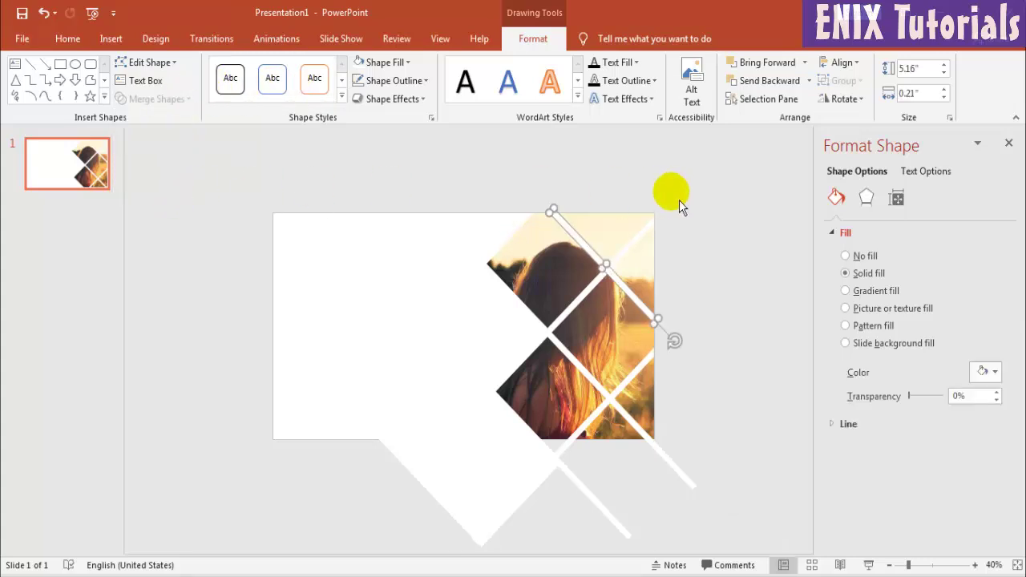
{"action": "left_click", "coordinate": [680, 199]}
Paste the cutter rectangle again and trim the last overhanging diagonal line.
{"action": "right_click", "coordinate": [703, 205]}
{"action": "left_click", "coordinate": [730, 232]}
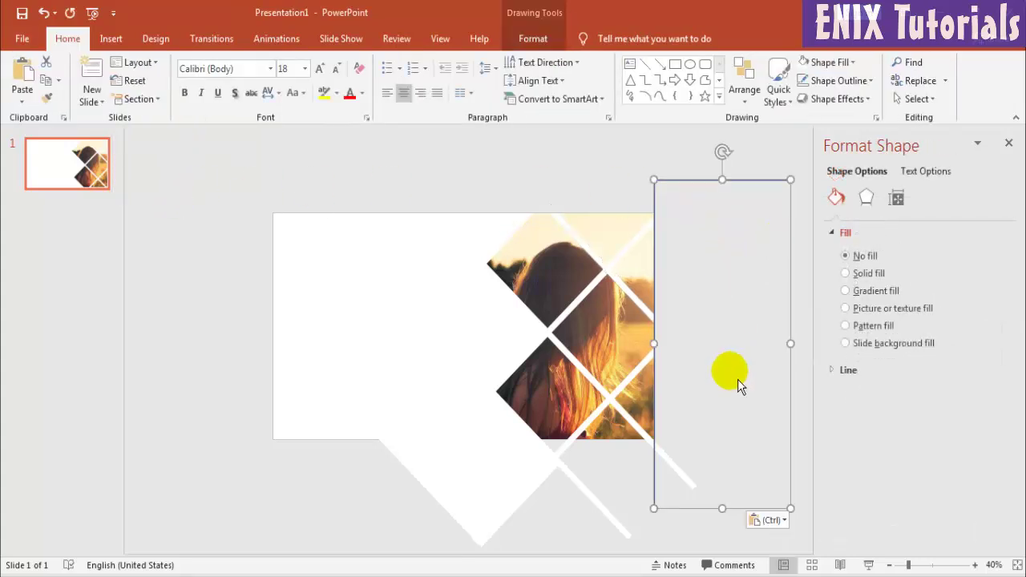
{"action": "left_click", "coordinate": [688, 478]}
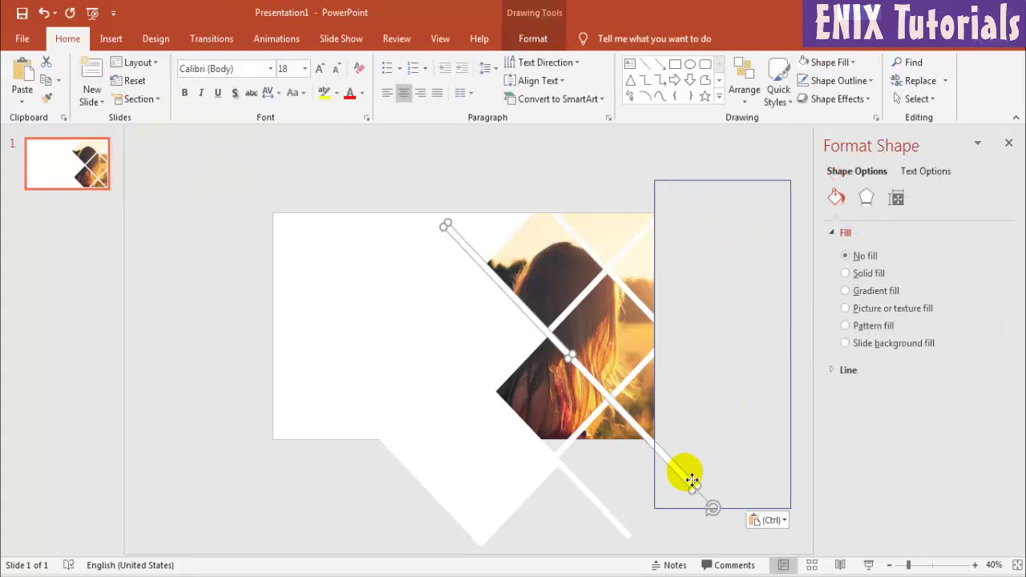
{"action": "left_click", "coordinate": [719, 189], "text": "shift"}
{"action": "left_click", "coordinate": [535, 39]}
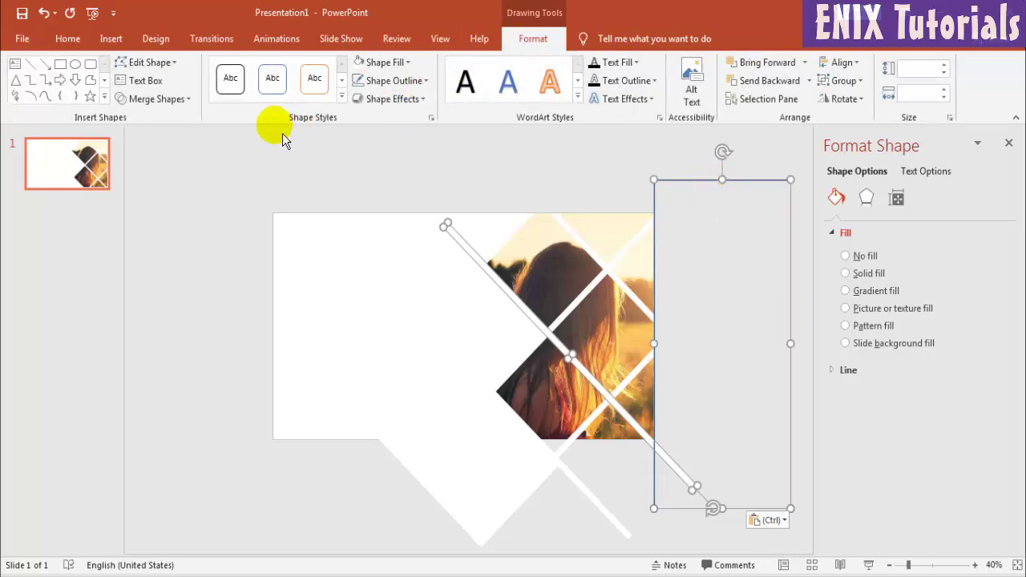
{"action": "left_click", "coordinate": [190, 99]}
{"action": "left_click", "coordinate": [163, 200]}
{"action": "left_click", "coordinate": [691, 253]}
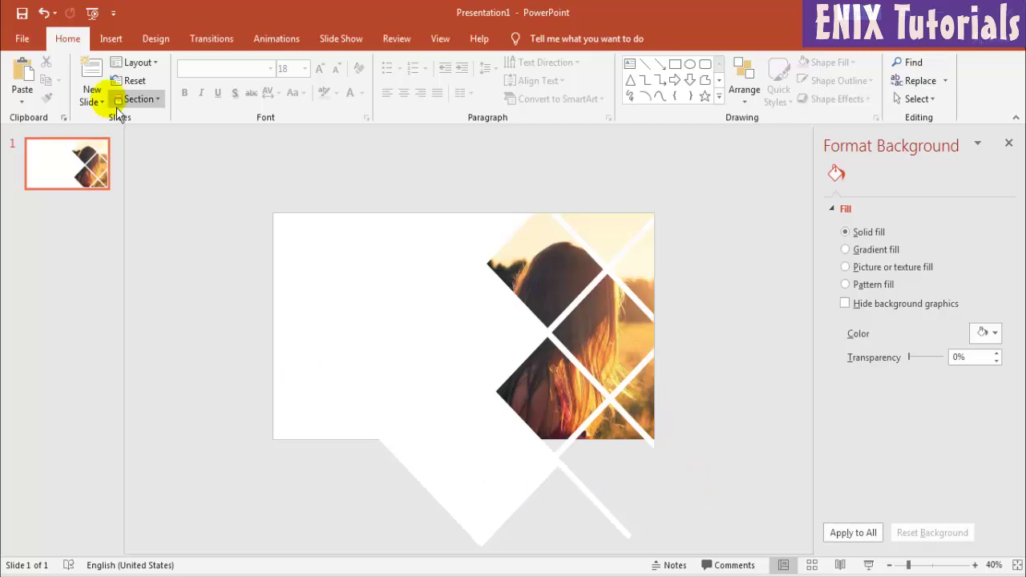
Draw a transparent rectangle across the slide's bottom edge.
{"action": "left_click", "coordinate": [110, 38]}
{"action": "left_click", "coordinate": [277, 94]}
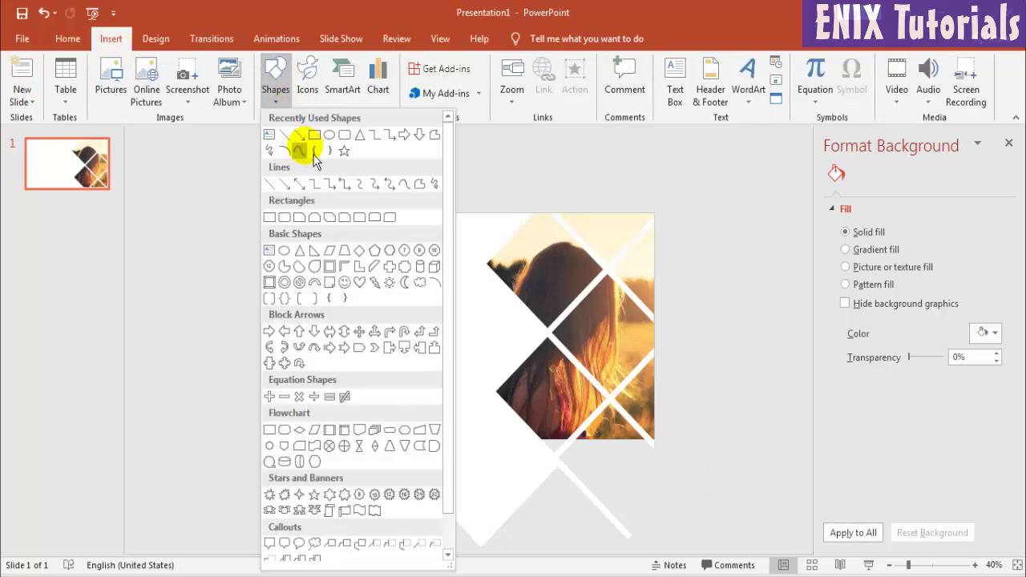
{"action": "left_click", "coordinate": [314, 135]}
{"action": "left_click_drag", "start_coordinate": [225, 432], "coordinate": [733, 543]}
{"action": "mouse_move", "coordinate": [687, 435]}
{"action": "left_mouse_down"}
{"action": "mouse_move", "coordinate": [701, 446]}
{"action": "mouse_move", "coordinate": [699, 430]}
{"action": "left_mouse_up"}
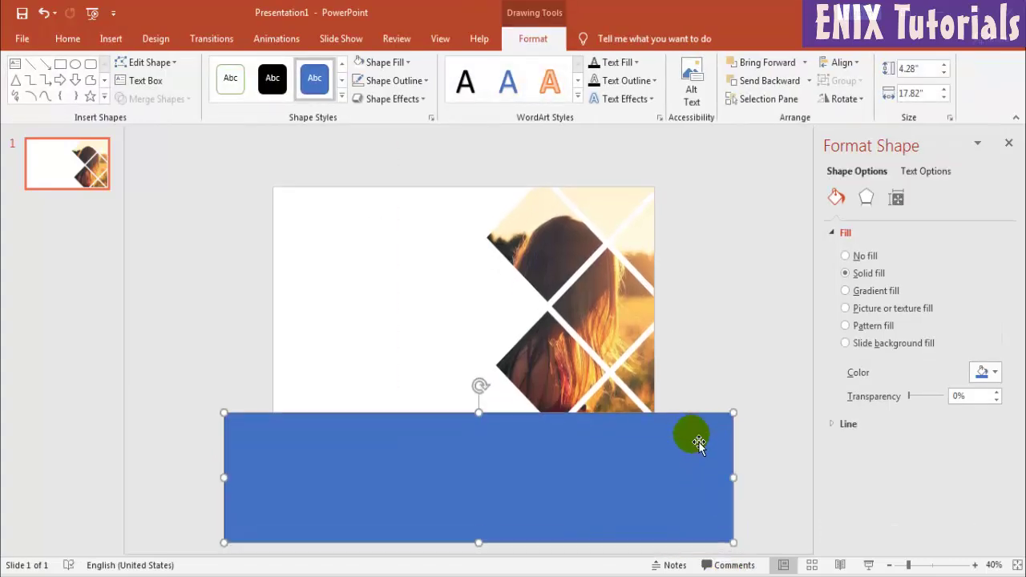
{"action": "left_click", "coordinate": [845, 256]}
{"action": "left_click", "coordinate": [725, 359]}
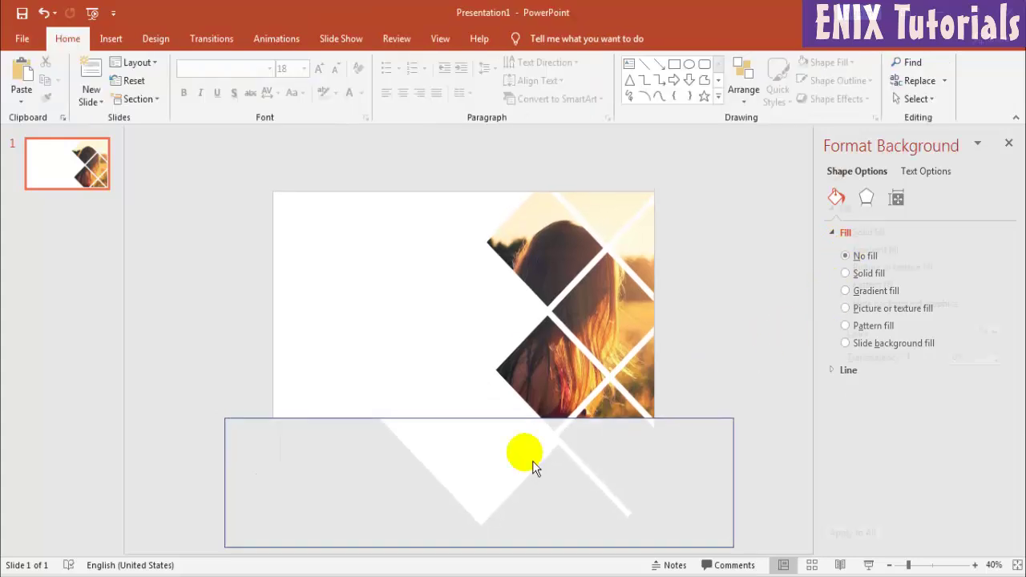
Subtract the rectangle from the white diamond below the slide.
{"action": "left_click", "coordinate": [452, 470]}
{"action": "left_click", "coordinate": [265, 431], "text": "shift"}
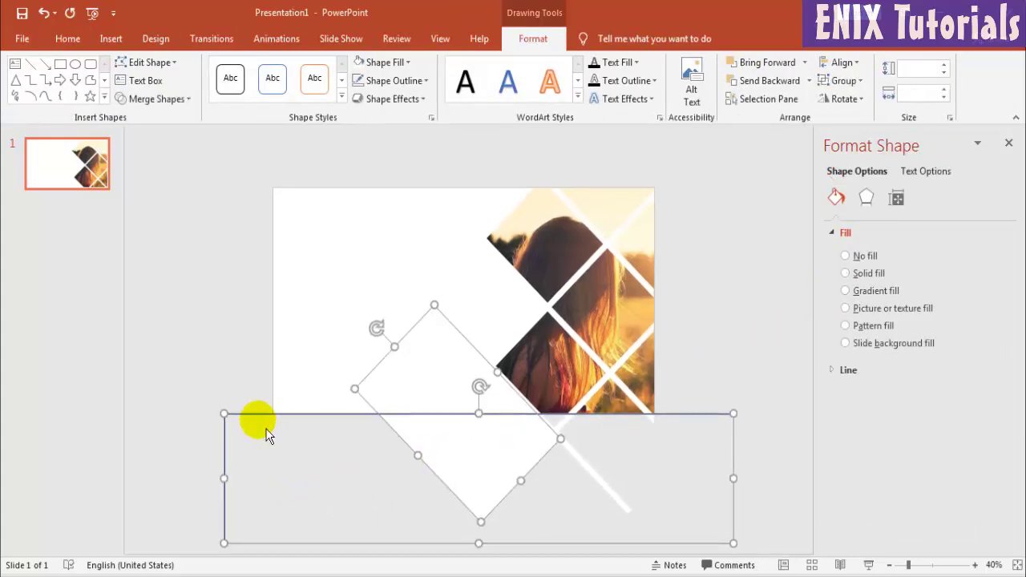
{"action": "left_click", "coordinate": [152, 99]}
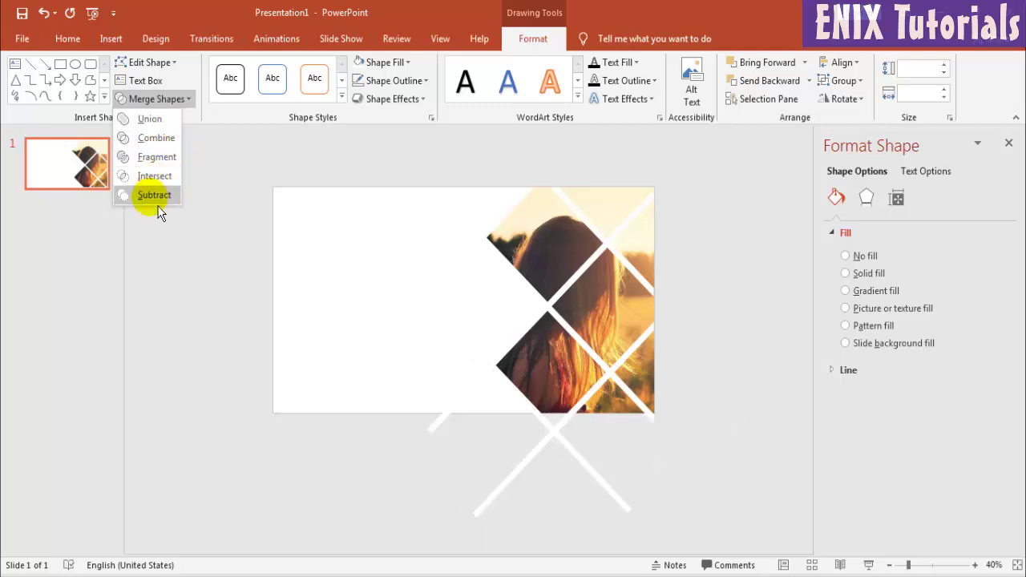
{"action": "left_click", "coordinate": [146, 195]}
{"action": "left_click", "coordinate": [199, 274]}
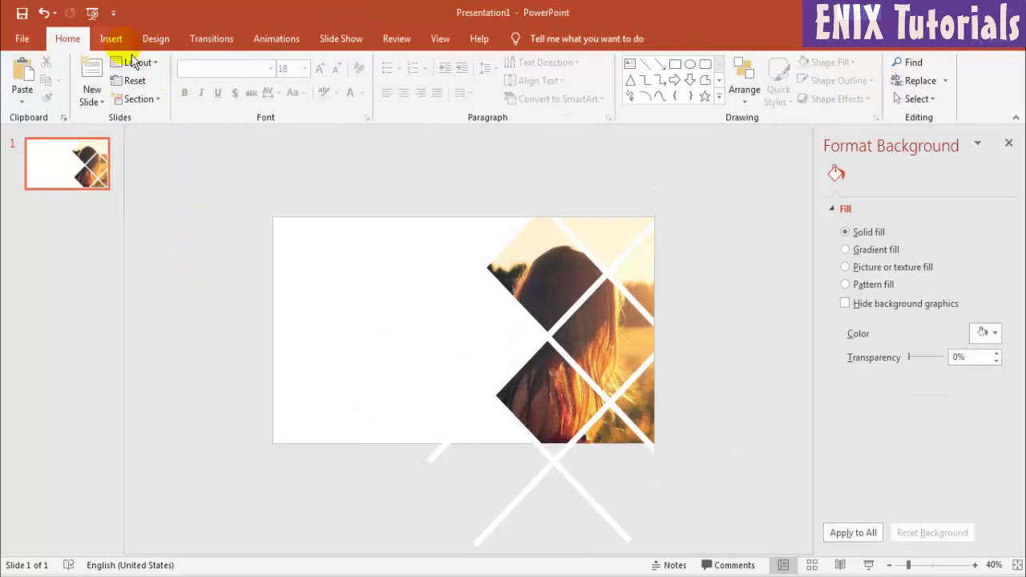
Draw another no-fill rectangle covering the area below the slide and copy it.
{"action": "left_click", "coordinate": [111, 38]}
{"action": "left_click", "coordinate": [275, 80]}
{"action": "left_click", "coordinate": [299, 134]}
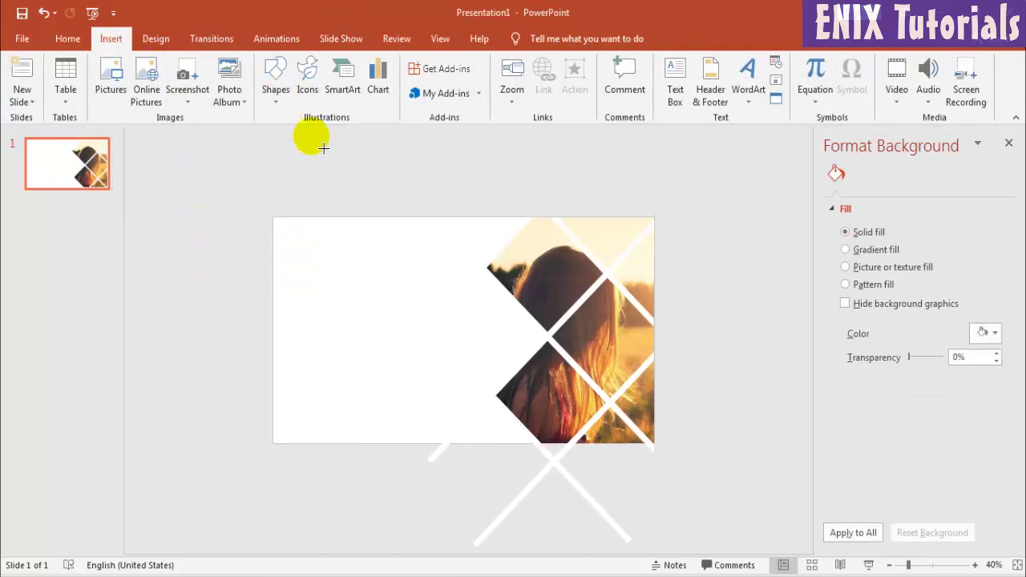
{"action": "mouse_move", "coordinate": [220, 443]}
{"action": "left_mouse_down"}
{"action": "mouse_move", "coordinate": [720, 549]}
{"action": "mouse_move", "coordinate": [736, 543]}
{"action": "left_mouse_up"}
{"action": "left_click", "coordinate": [867, 257]}
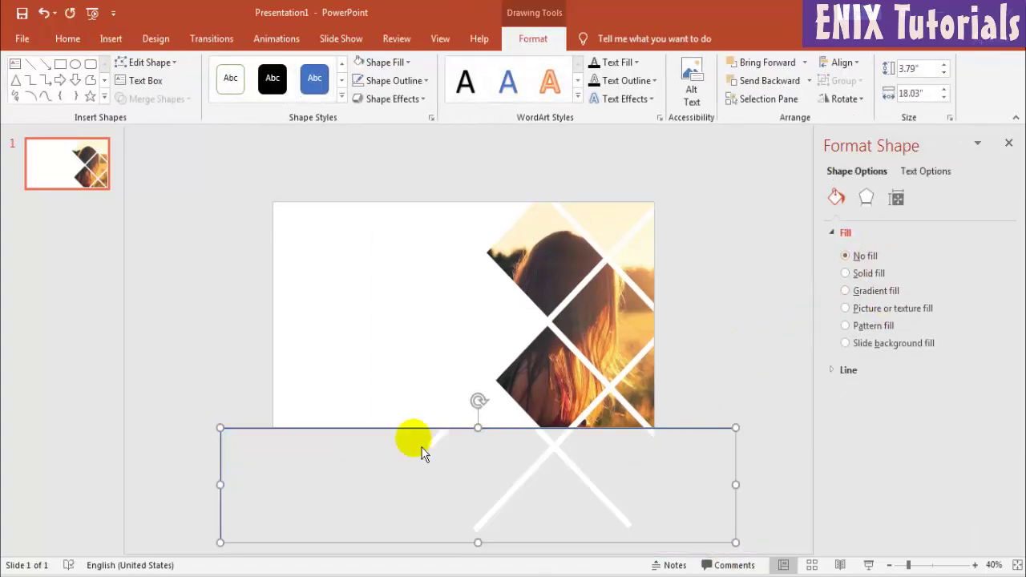
{"action": "right_click", "coordinate": [237, 439]}
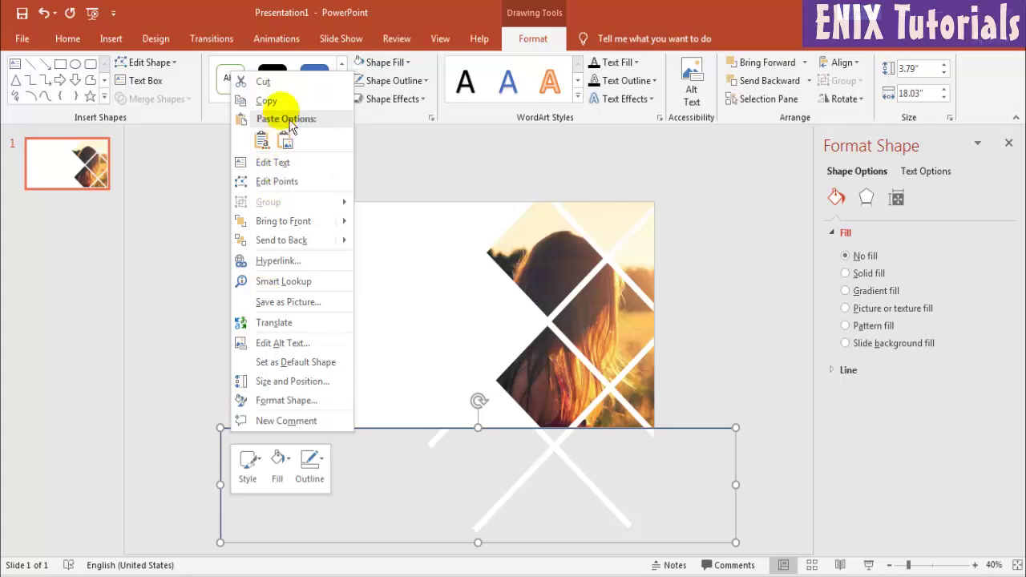
{"action": "left_click", "coordinate": [265, 102]}
{"action": "left_click", "coordinate": [738, 377]}
Subtract the rectangle from the first white diagonal line below the slide.
{"action": "left_click", "coordinate": [435, 443]}
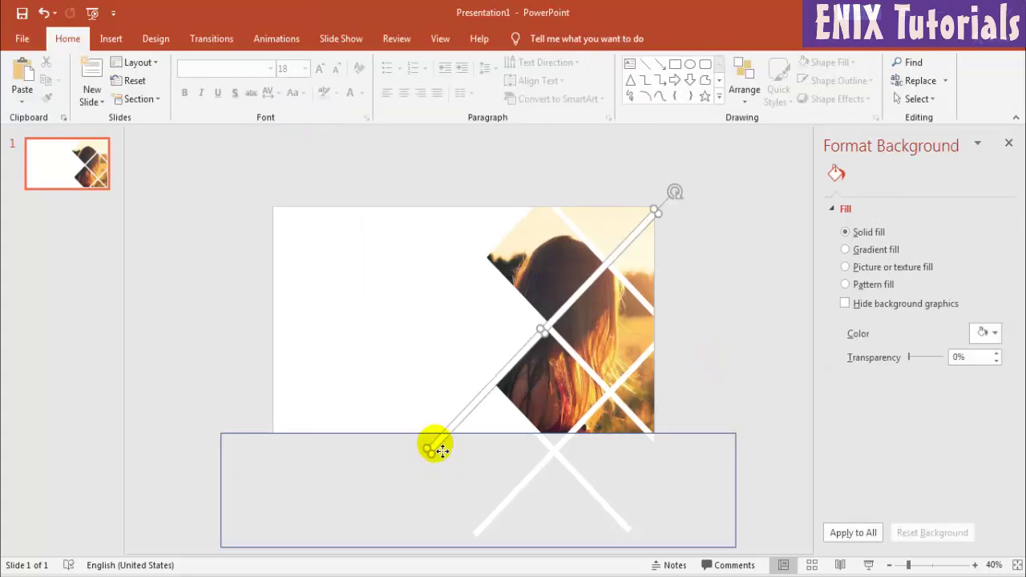
{"action": "left_click", "coordinate": [249, 437], "text": "shift"}
{"action": "left_click", "coordinate": [156, 99]}
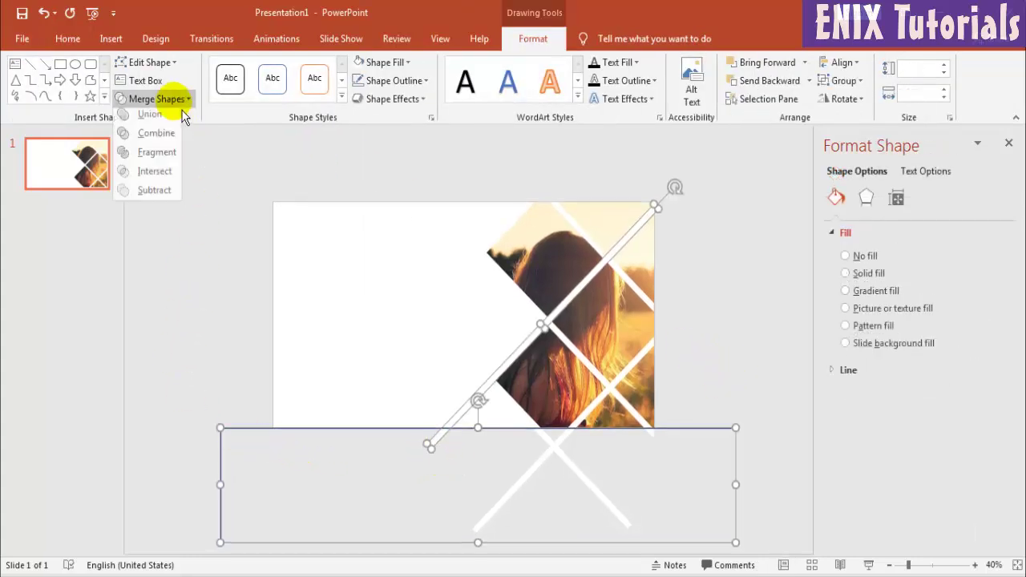
{"action": "left_click", "coordinate": [158, 196]}
Paste the cutter rectangle and trim the next diagonal line at the bottom edge.
{"action": "right_click", "coordinate": [204, 251]}
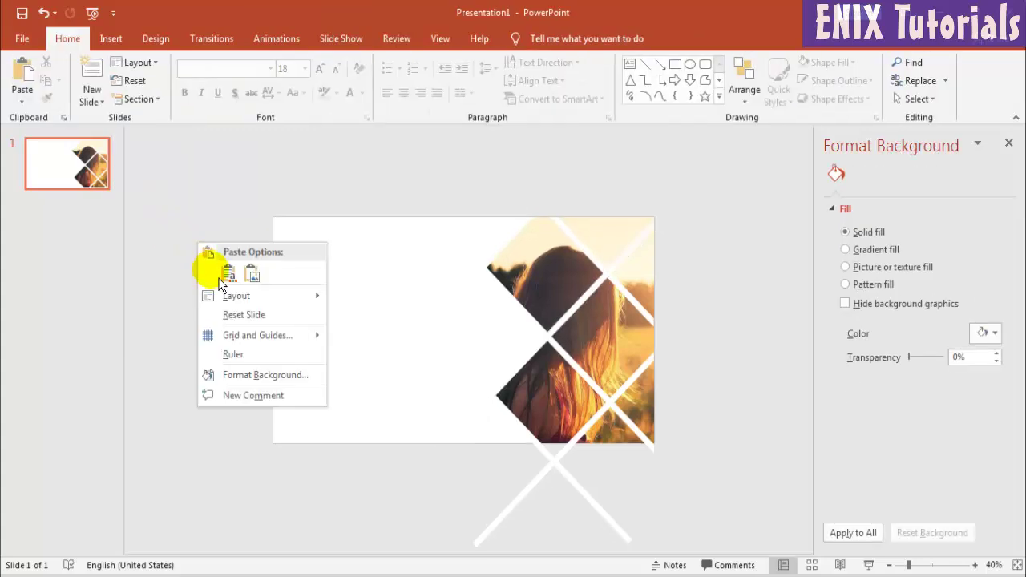
{"action": "left_click", "coordinate": [228, 274]}
{"action": "left_click", "coordinate": [521, 486]}
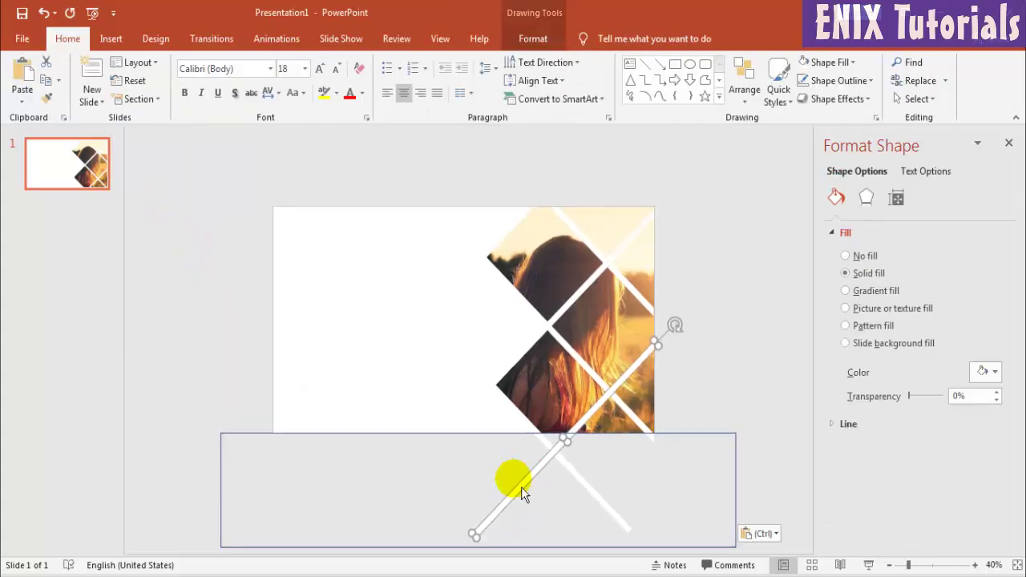
{"action": "left_click", "coordinate": [267, 440], "text": "shift"}
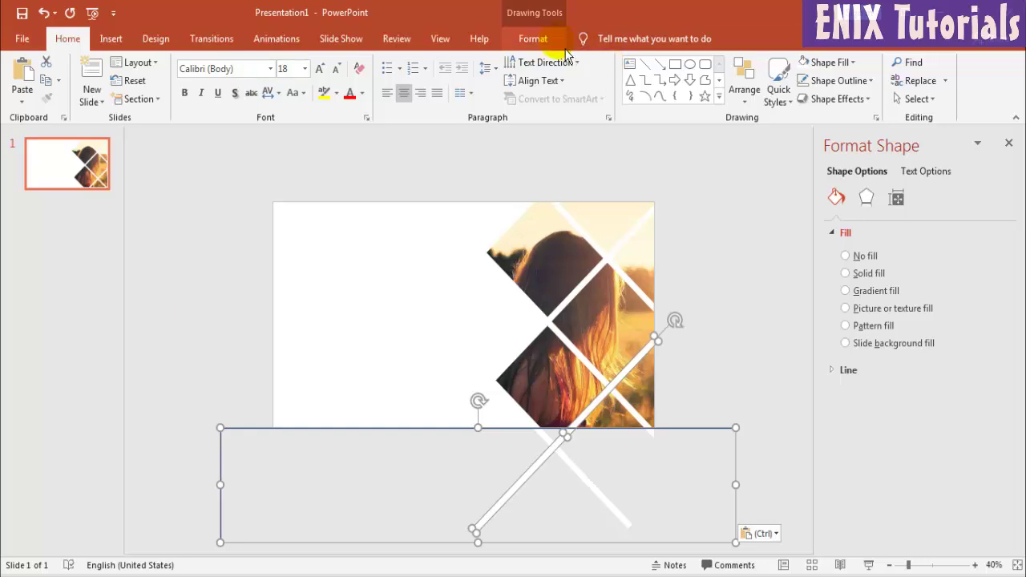
{"action": "left_click", "coordinate": [533, 38]}
{"action": "left_click", "coordinate": [173, 104]}
{"action": "left_click", "coordinate": [161, 198]}
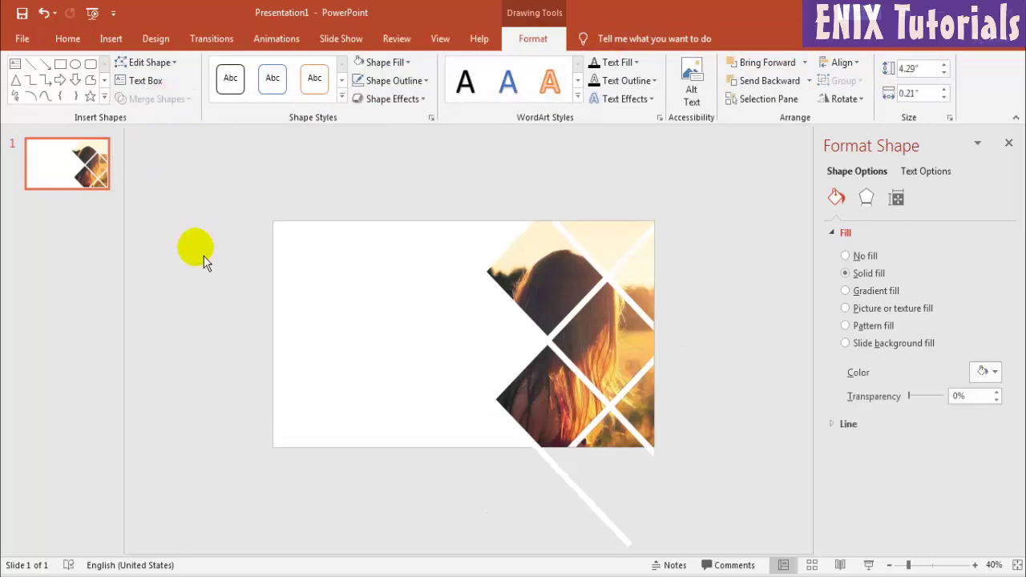
Paste the cutter rectangle again and trim the remaining line below the slide.
{"action": "right_click", "coordinate": [200, 251]}
{"action": "left_click", "coordinate": [231, 285]}
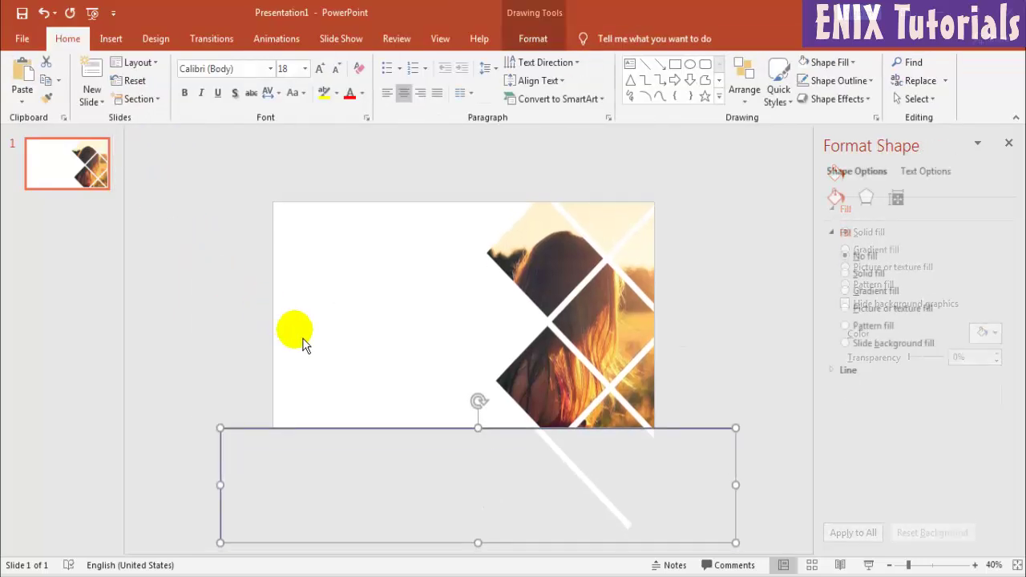
{"action": "left_click", "coordinate": [597, 491]}
{"action": "left_click", "coordinate": [591, 489]}
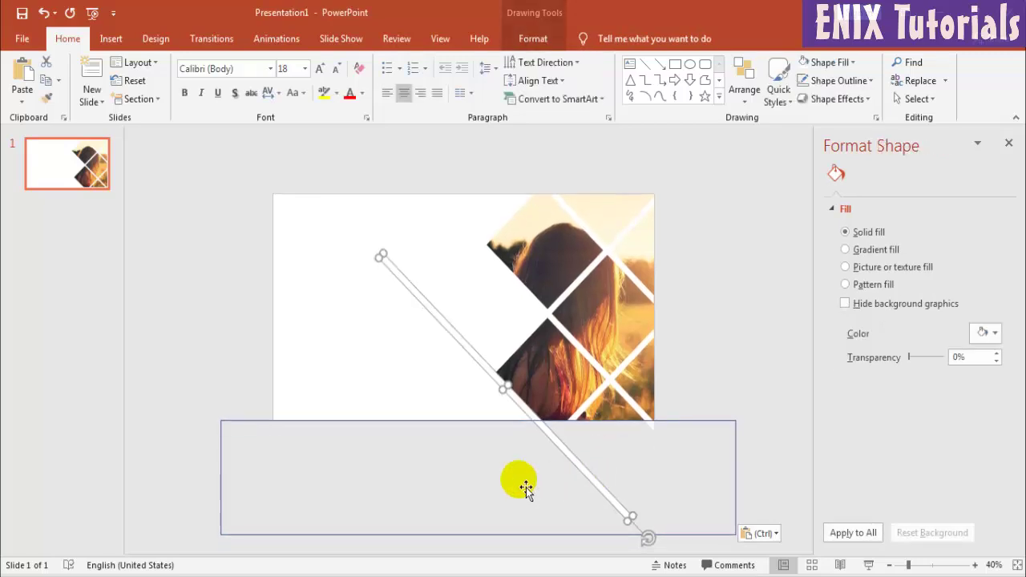
{"action": "left_click", "coordinate": [259, 427], "text": "shift"}
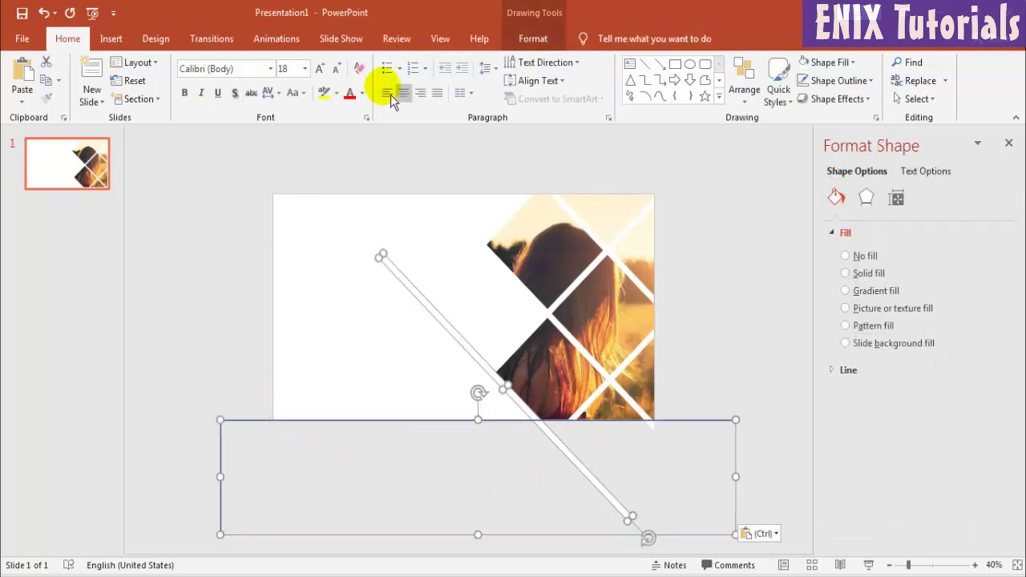
{"action": "left_click", "coordinate": [553, 41]}
{"action": "left_click", "coordinate": [184, 106]}
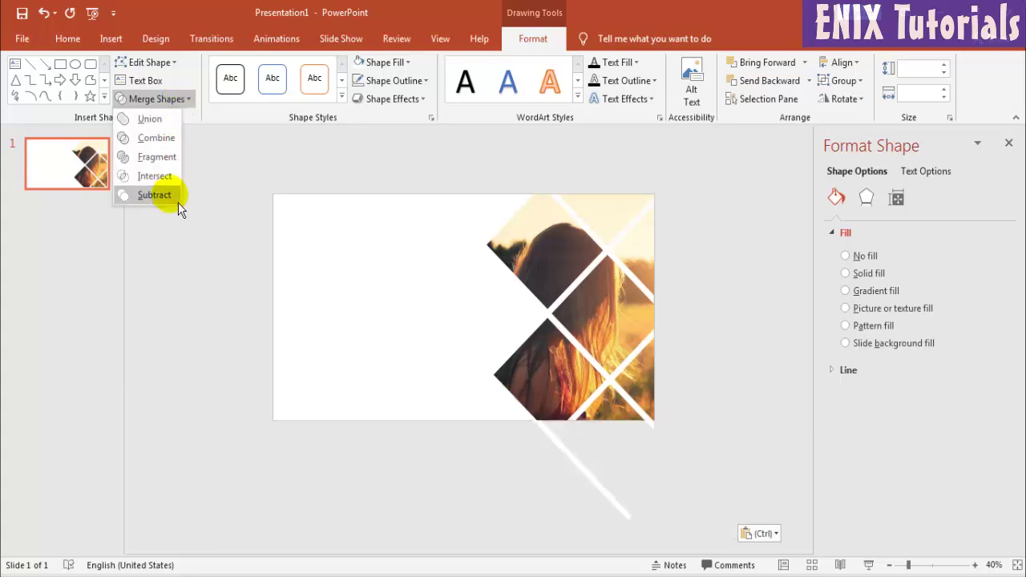
{"action": "left_click", "coordinate": [178, 202]}
{"action": "left_click", "coordinate": [220, 274]}
Paste the cutter rectangle and trim the last stripe overhanging the bottom edge.
{"action": "right_click", "coordinate": [728, 250]}
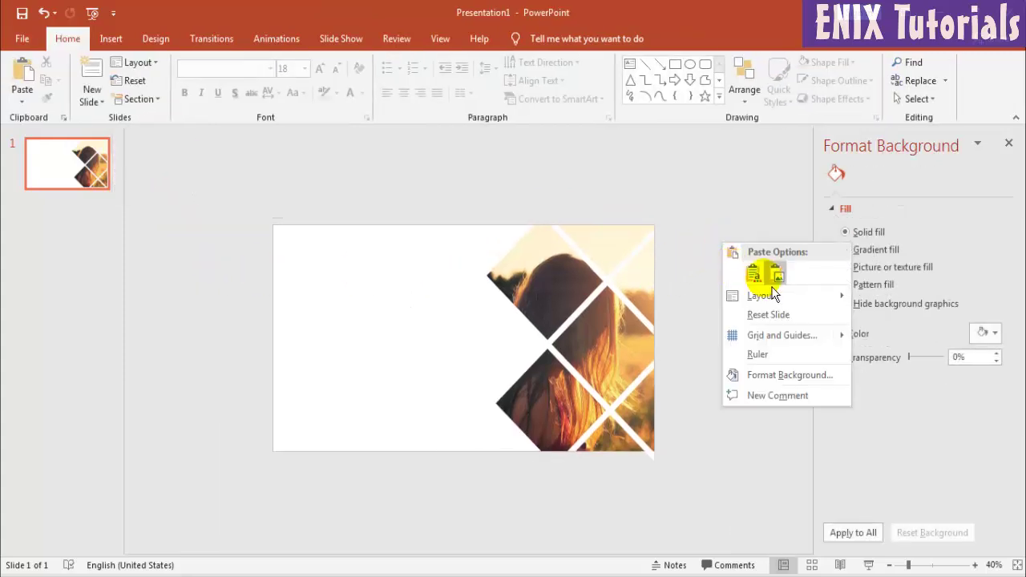
{"action": "left_click", "coordinate": [754, 274]}
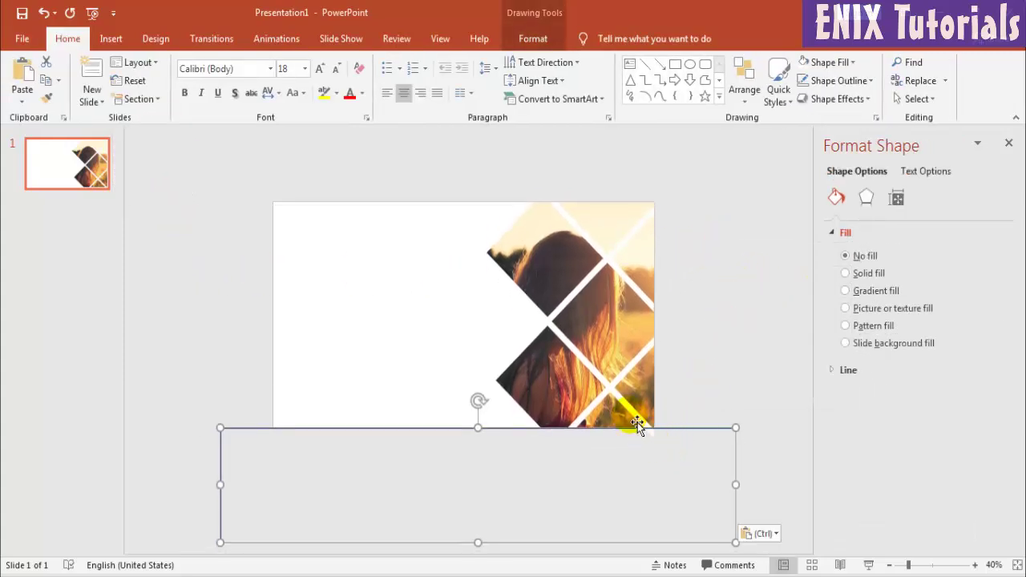
{"action": "left_click", "coordinate": [650, 429]}
{"action": "left_click", "coordinate": [691, 446], "text": "shift"}
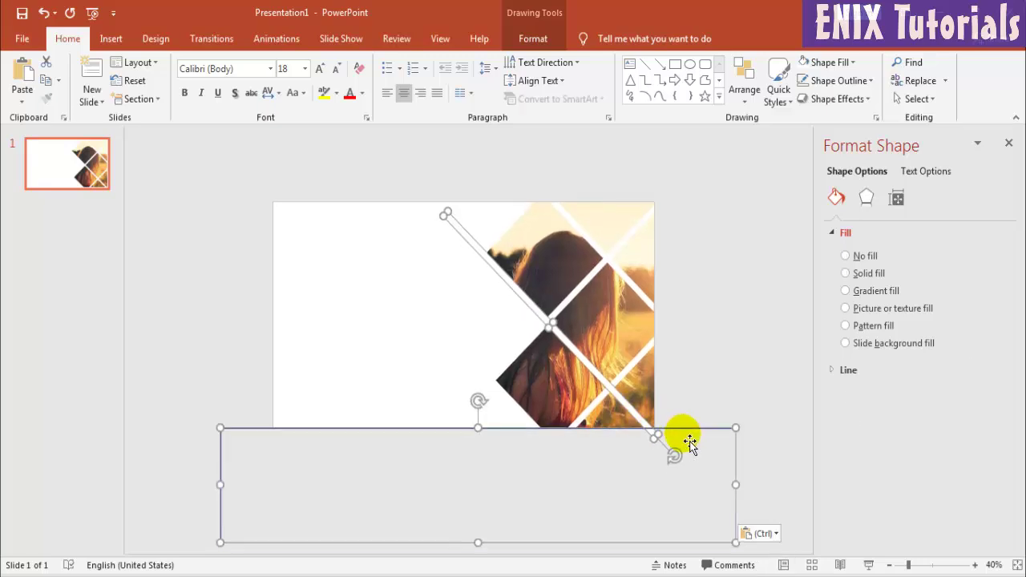
{"action": "left_click", "coordinate": [531, 38]}
{"action": "left_click", "coordinate": [181, 98]}
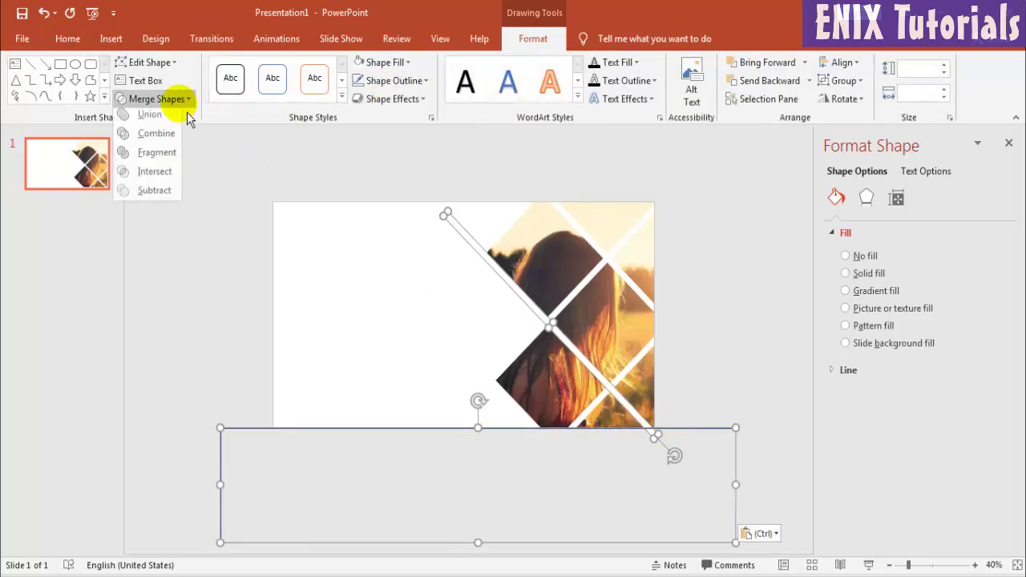
{"action": "left_click", "coordinate": [163, 196]}
{"action": "left_click", "coordinate": [317, 287]}
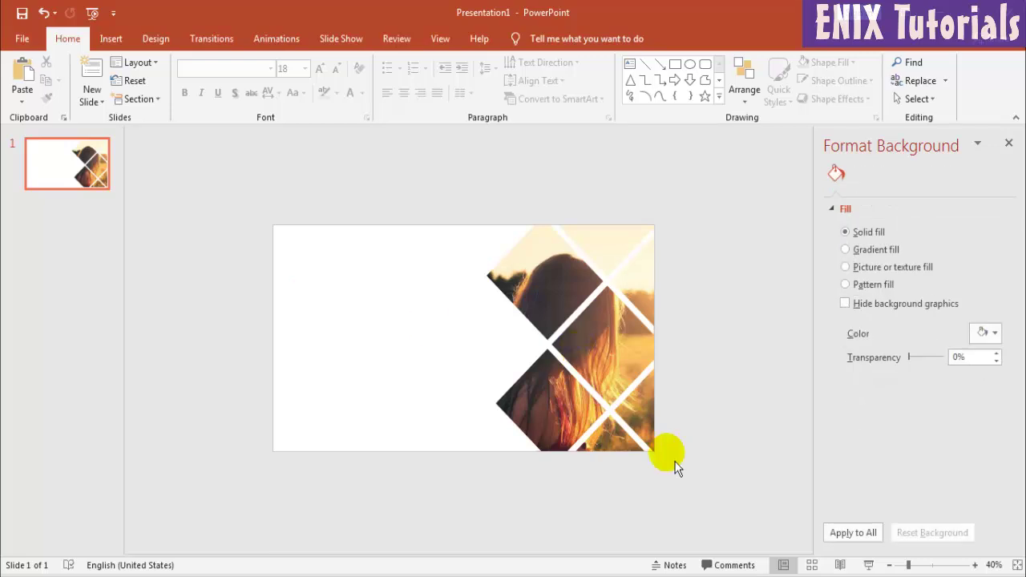
{"action": "left_click", "coordinate": [975, 566]}
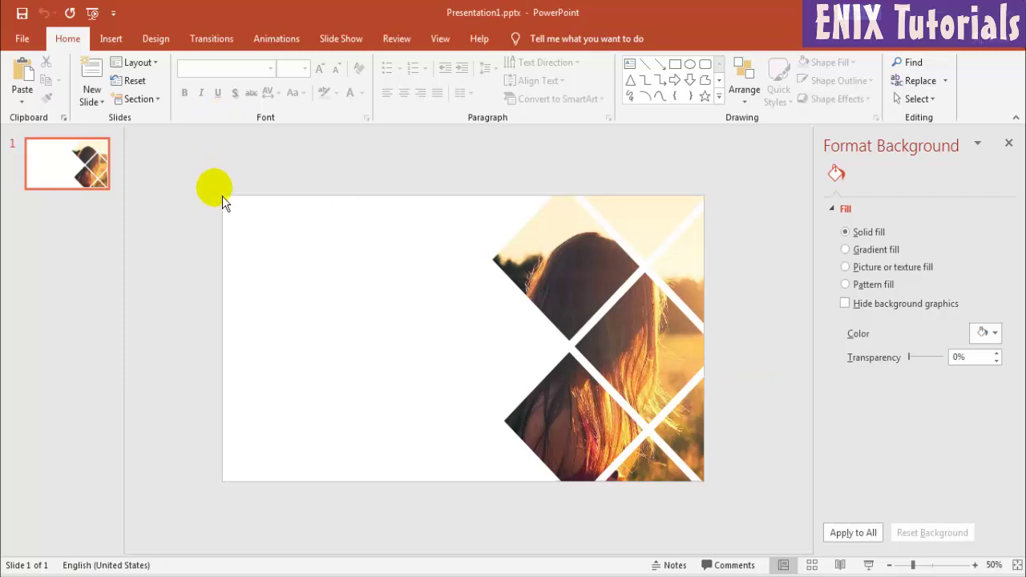
Draw a text box near the slide's top left with a 60 pt font size.
{"action": "left_click", "coordinate": [111, 38]}
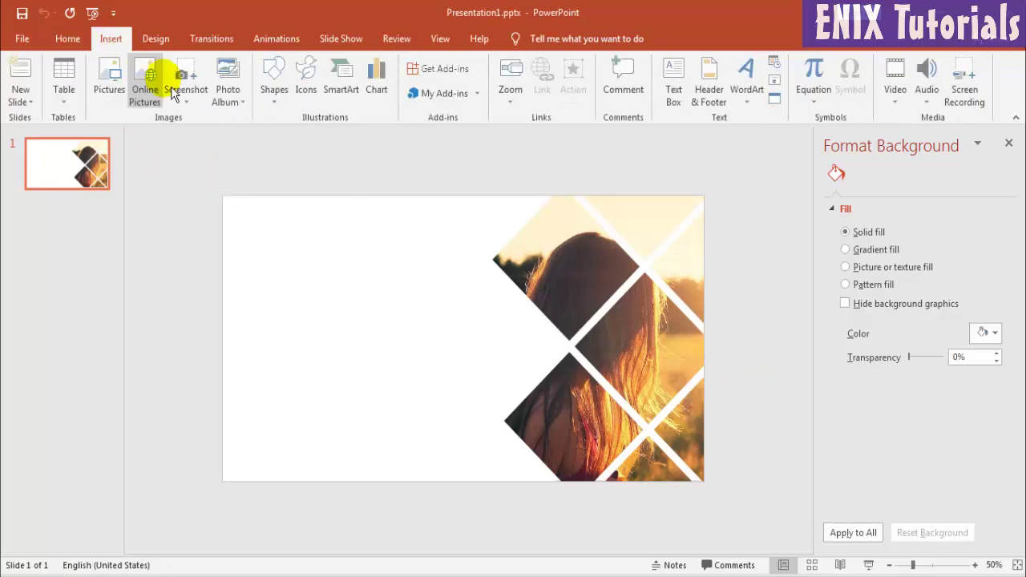
{"action": "left_click", "coordinate": [686, 94]}
{"action": "left_click_drag", "start_coordinate": [254, 234], "coordinate": [455, 325]}
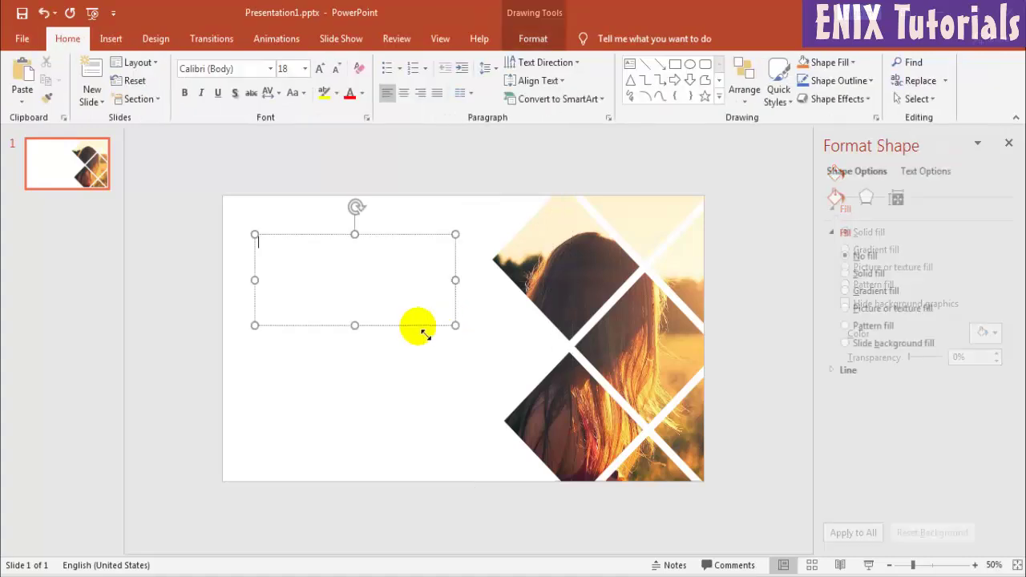
{"action": "left_click", "coordinate": [303, 69]}
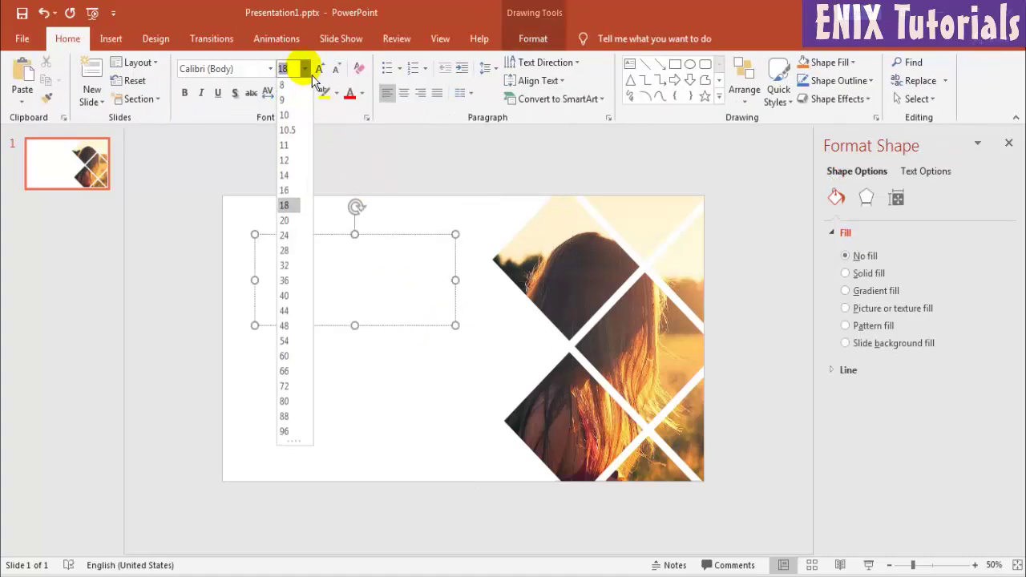
{"action": "left_click", "coordinate": [285, 358]}
{"action": "left_click", "coordinate": [295, 267]}
{"action": "type", "text": "TITLE HERE"}
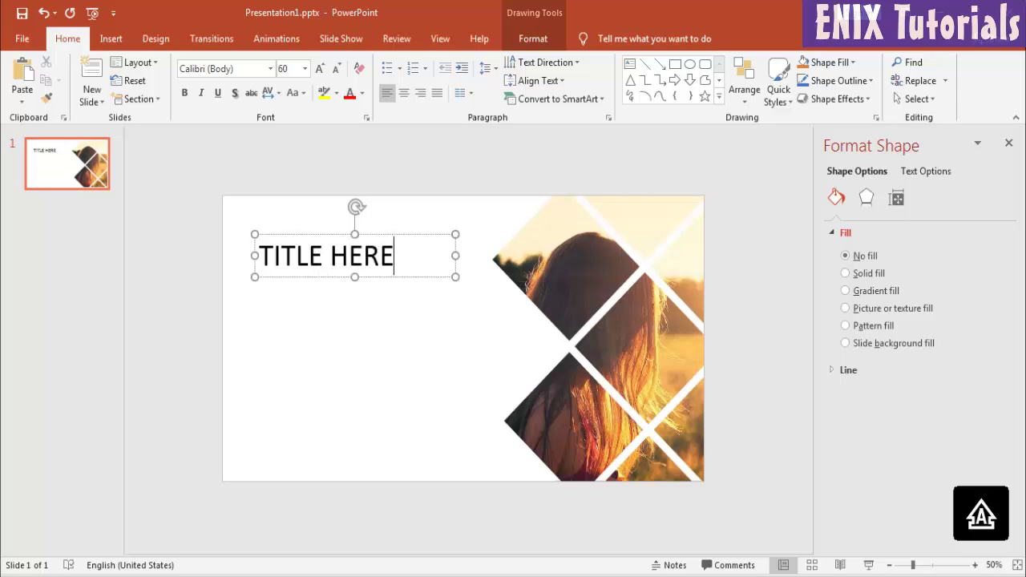
Make the TITLE HERE text bold, widen its box, and enlarge it to 66 pt.
{"action": "key", "text": "ctrl+a"}
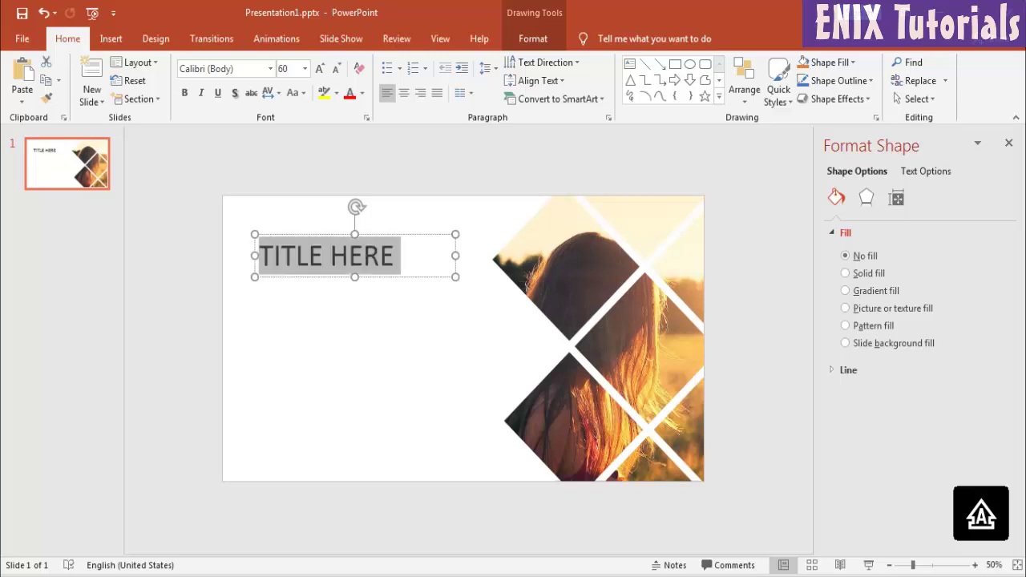
{"action": "left_click", "coordinate": [186, 96]}
{"action": "left_click_drag", "start_coordinate": [455, 256], "coordinate": [479, 266]}
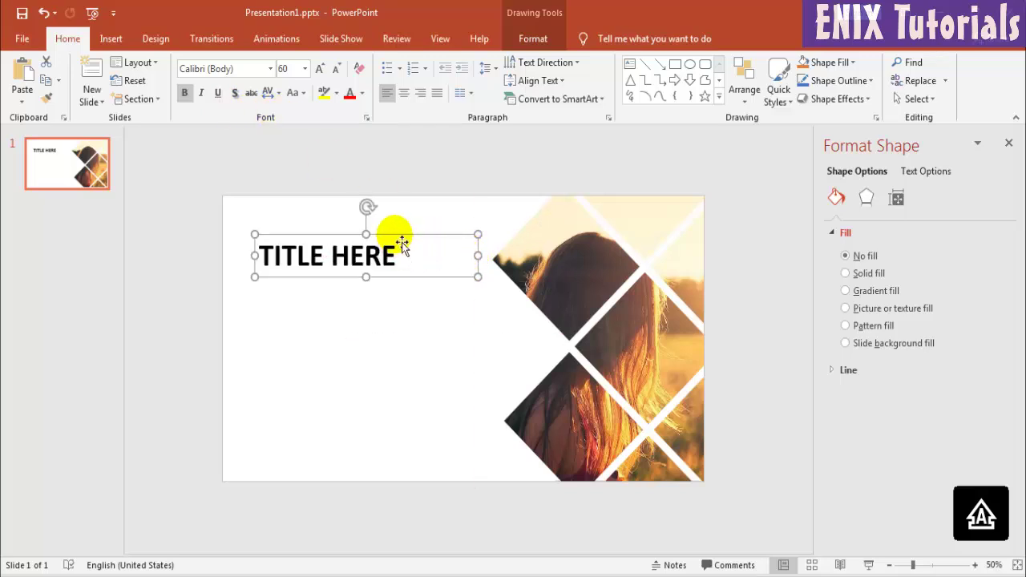
{"action": "mouse_move", "coordinate": [401, 245]}
{"action": "left_mouse_down"}
{"action": "mouse_move", "coordinate": [394, 231]}
{"action": "mouse_move", "coordinate": [403, 236]}
{"action": "mouse_move", "coordinate": [377, 249]}
{"action": "mouse_move", "coordinate": [289, 248]}
{"action": "left_mouse_up"}
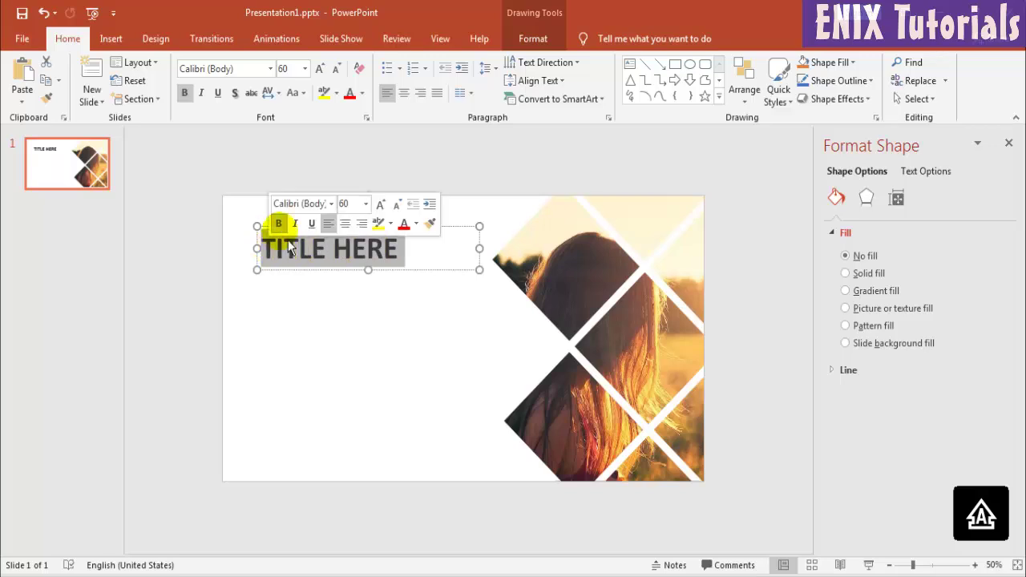
{"action": "left_click", "coordinate": [305, 69]}
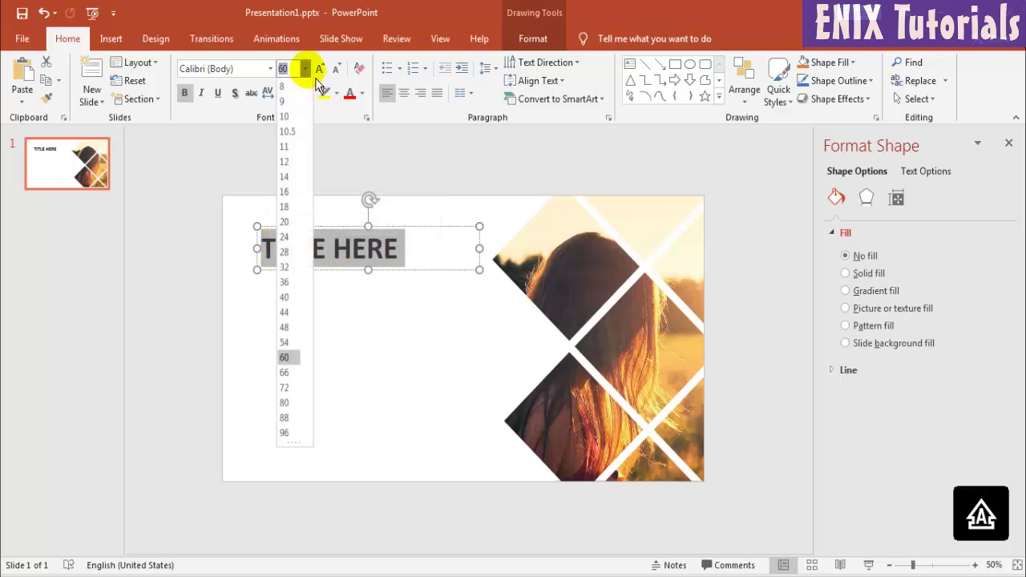
{"action": "left_click", "coordinate": [297, 378]}
{"action": "left_click", "coordinate": [386, 350]}
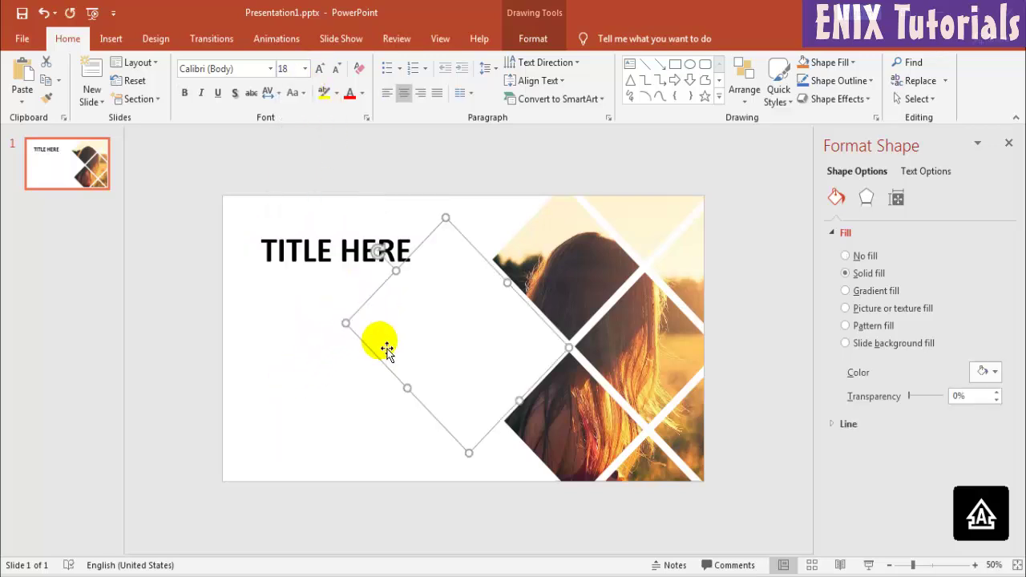
{"action": "left_click", "coordinate": [304, 384]}
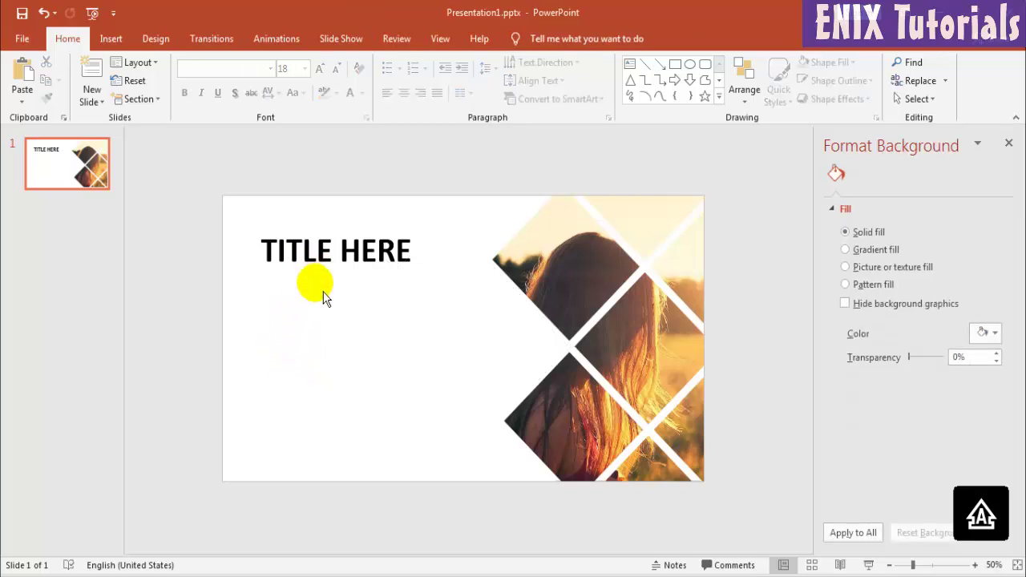
{"action": "left_click", "coordinate": [111, 38]}
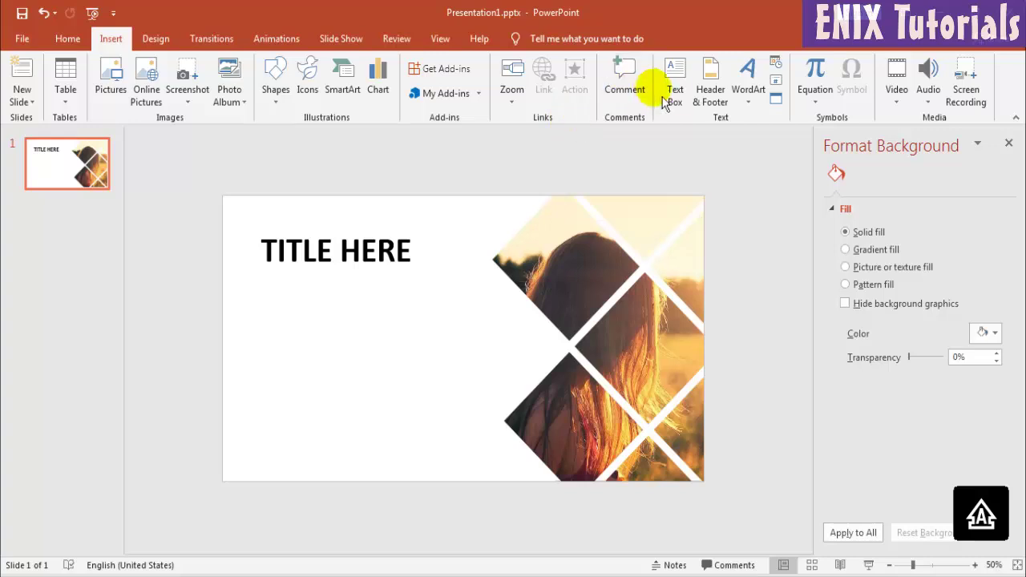
Add a 28-pt text box paragraph on internet computer tutorials below the title, placed lower down.
{"action": "left_click", "coordinate": [675, 88]}
{"action": "left_click_drag", "start_coordinate": [258, 310], "coordinate": [455, 401]}
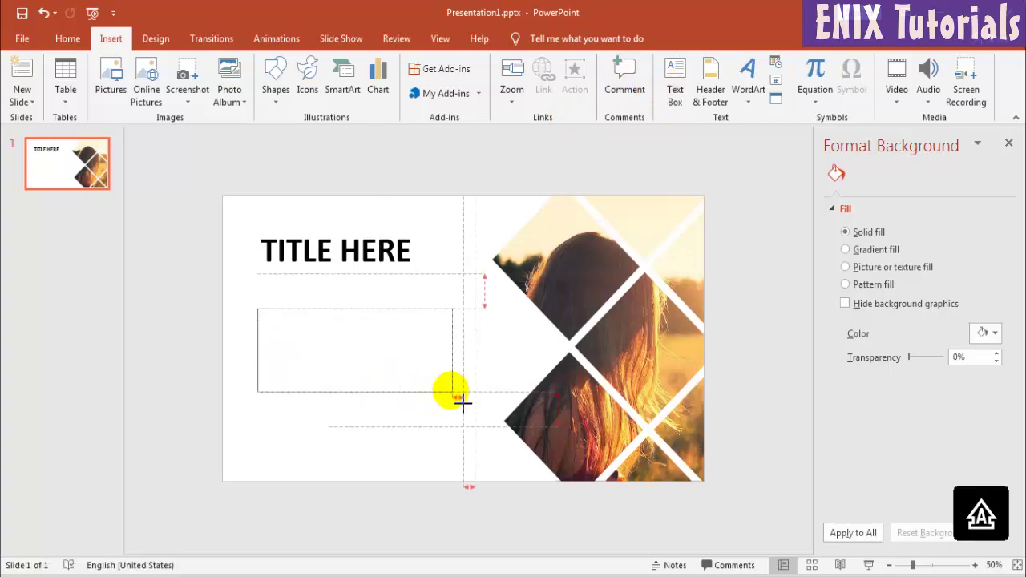
{"action": "type", "text": "Internet computer tutorials can take the form of a screen recording (screencast), a written document (either online or downloadable), interactive"}
{"action": "left_click_drag", "start_coordinate": [431, 347], "coordinate": [258, 315]}
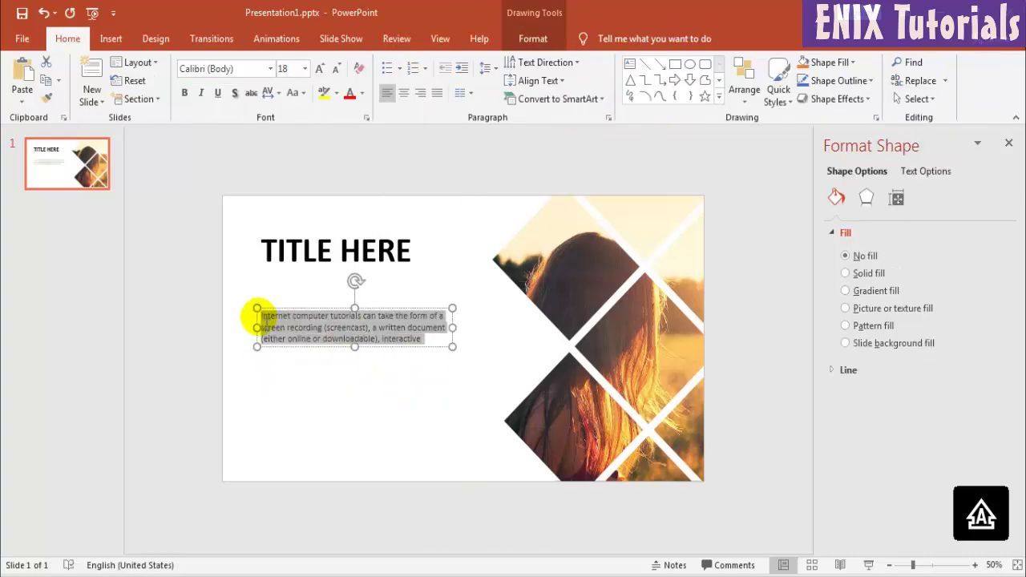
{"action": "left_click", "coordinate": [305, 69]}
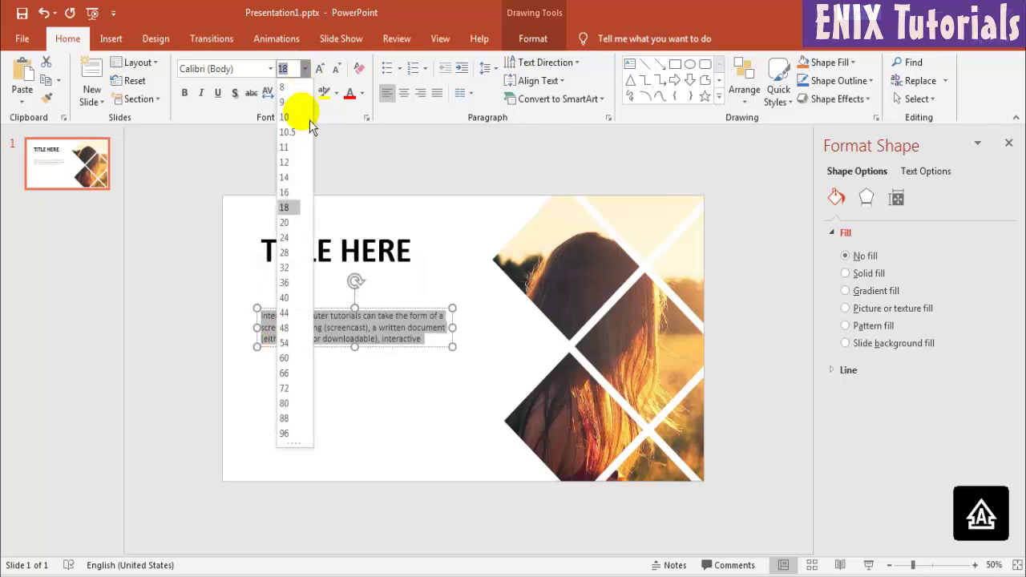
{"action": "left_click", "coordinate": [284, 253]}
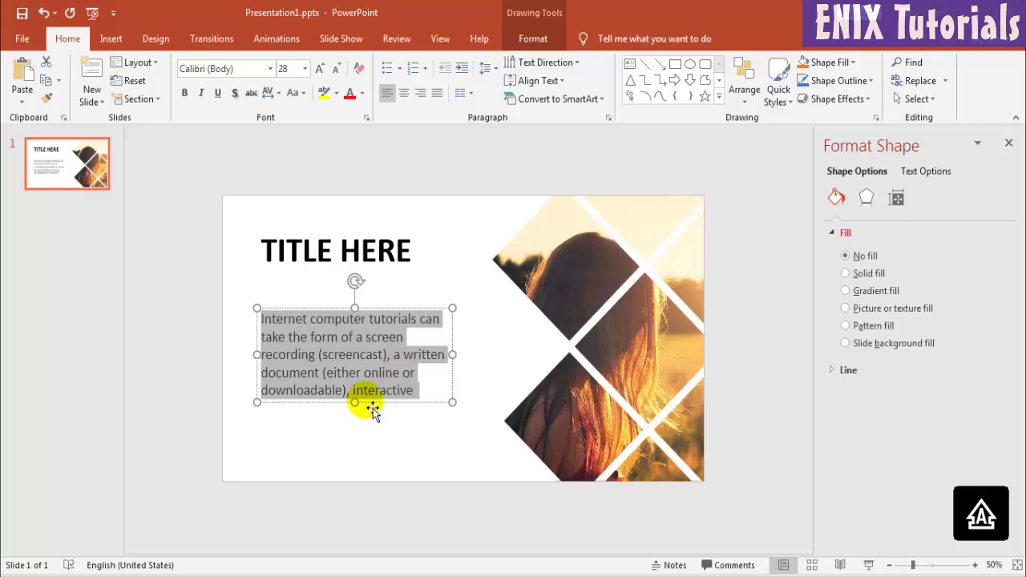
{"action": "left_click_drag", "start_coordinate": [378, 407], "coordinate": [379, 457]}
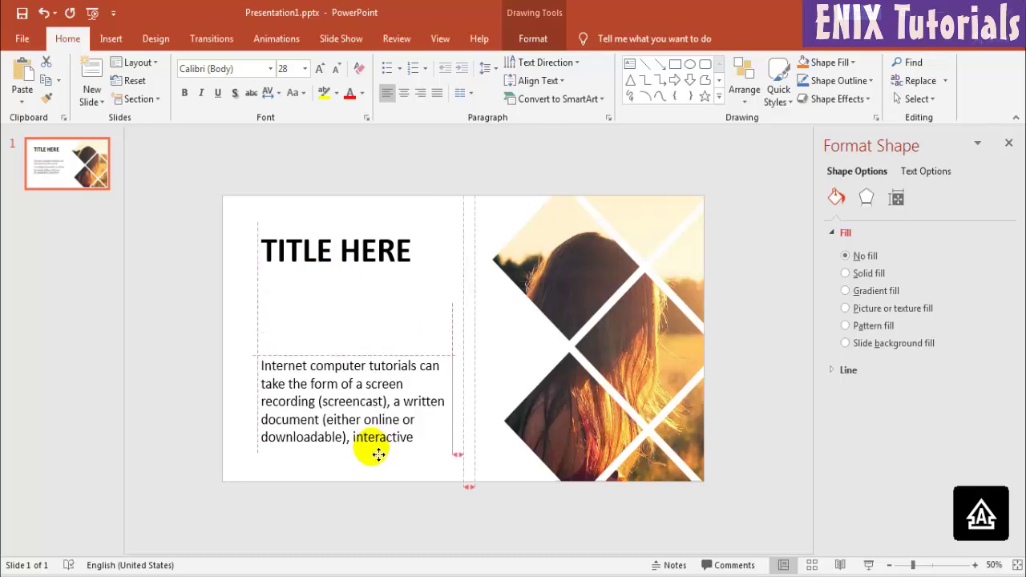
{"action": "left_click", "coordinate": [332, 252]}
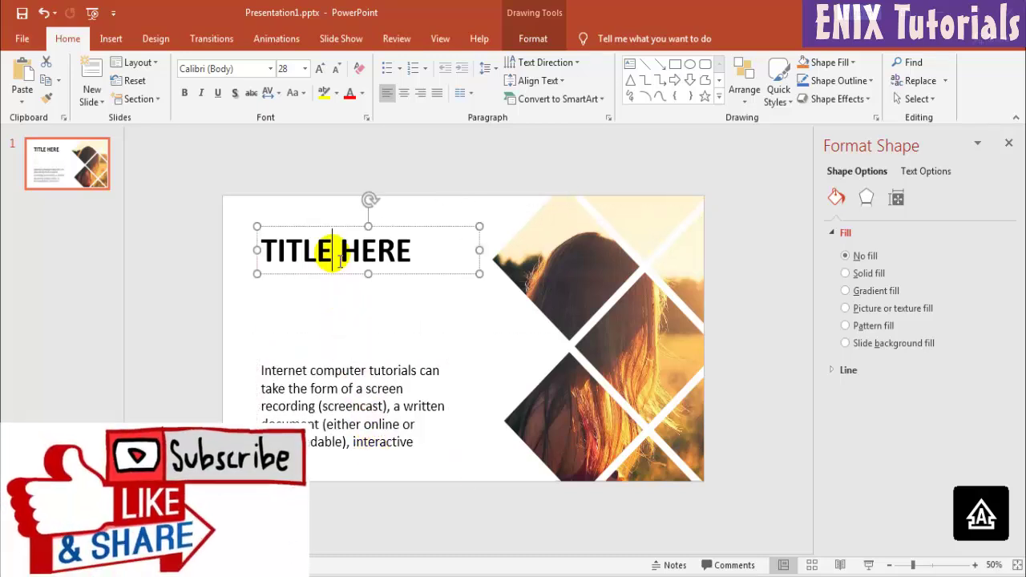
Apply the Lemon/Milk light font to the TITLE HERE heading.
{"action": "double_click", "coordinate": [405, 252]}
{"action": "triple_click", "coordinate": [321, 258]}
{"action": "left_click", "coordinate": [270, 68]}
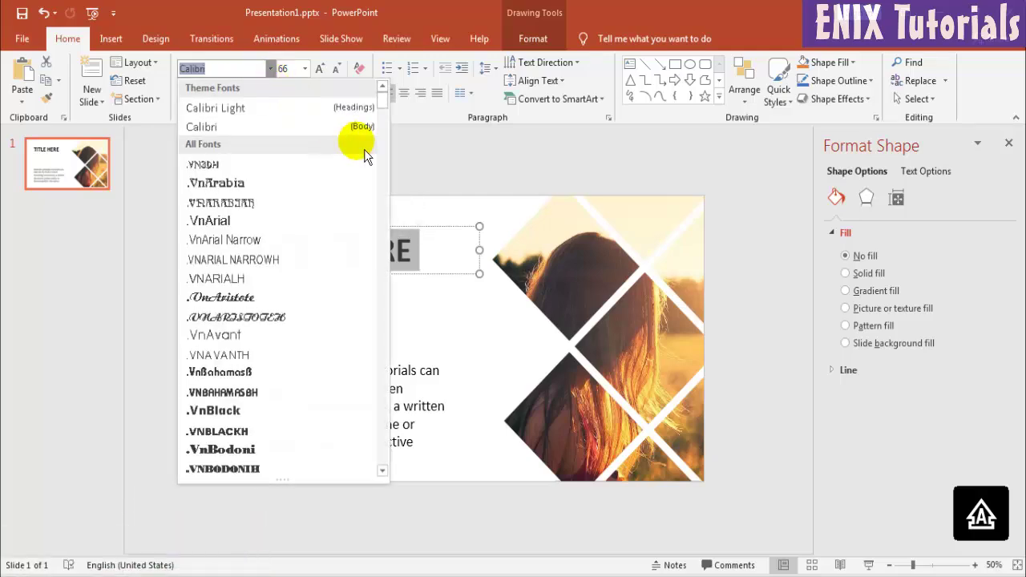
{"action": "mouse_move", "coordinate": [389, 113]}
{"action": "left_mouse_down"}
{"action": "mouse_move", "coordinate": [388, 331]}
{"action": "mouse_move", "coordinate": [390, 284]}
{"action": "left_mouse_up"}
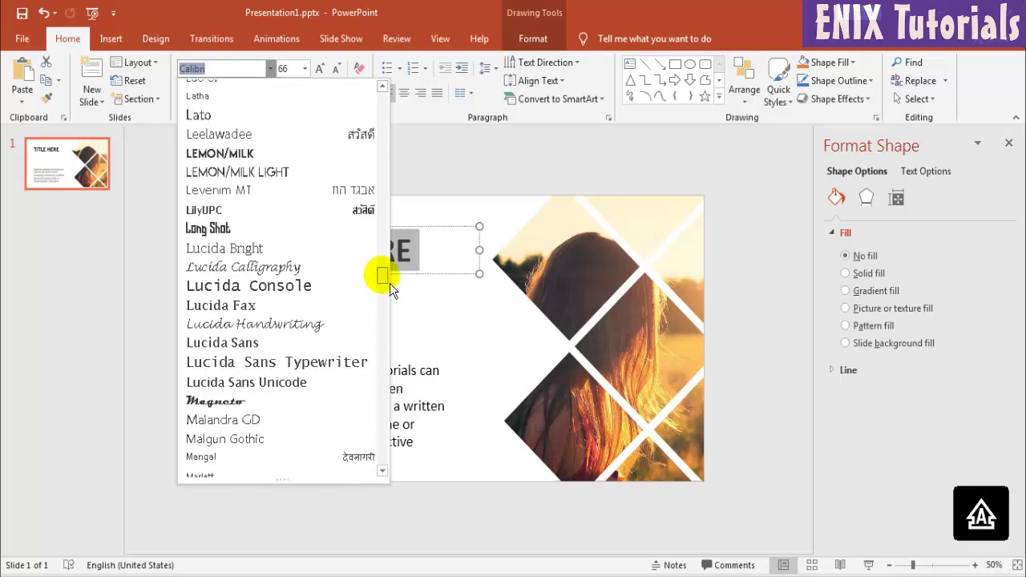
{"action": "left_click", "coordinate": [308, 194]}
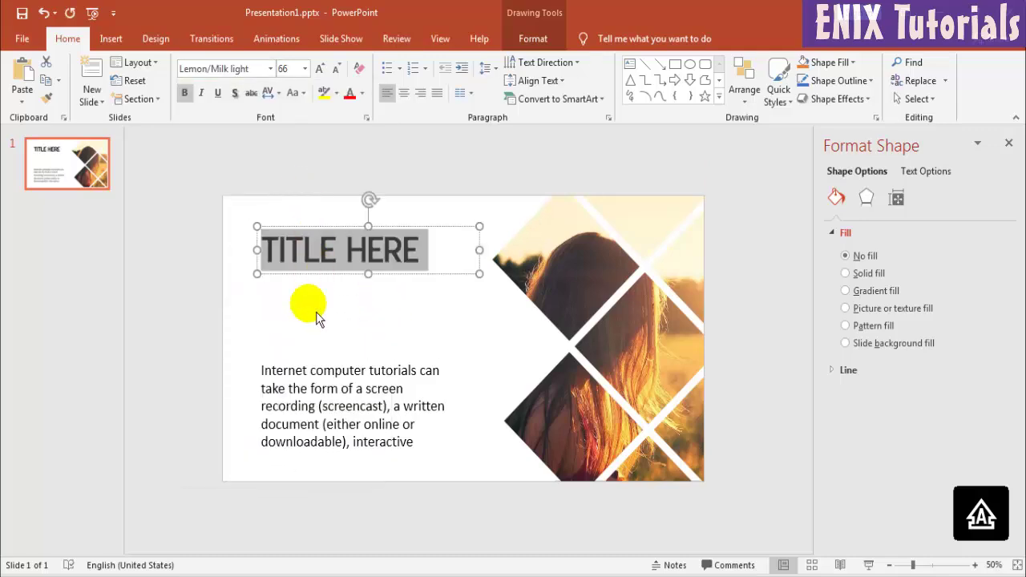
{"action": "left_click", "coordinate": [174, 306]}
Undo an accidental title move and colour the word HERE grey.
{"action": "left_click", "coordinate": [407, 235]}
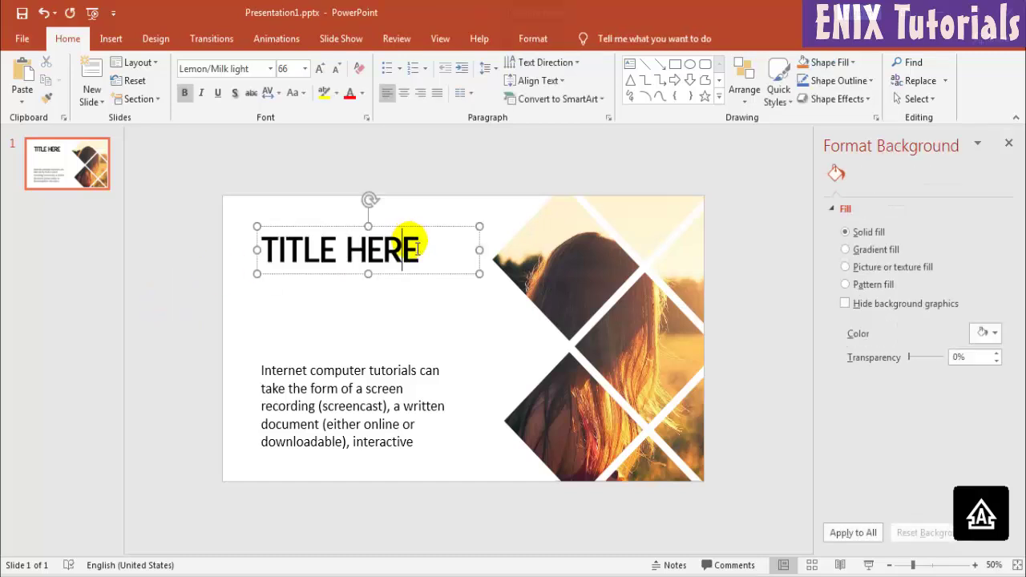
{"action": "mouse_move", "coordinate": [419, 247]}
{"action": "left_mouse_down"}
{"action": "mouse_move", "coordinate": [374, 255]}
{"action": "mouse_move", "coordinate": [373, 244]}
{"action": "mouse_move", "coordinate": [420, 247]}
{"action": "left_mouse_up"}
{"action": "key", "text": "ctrl+z"}
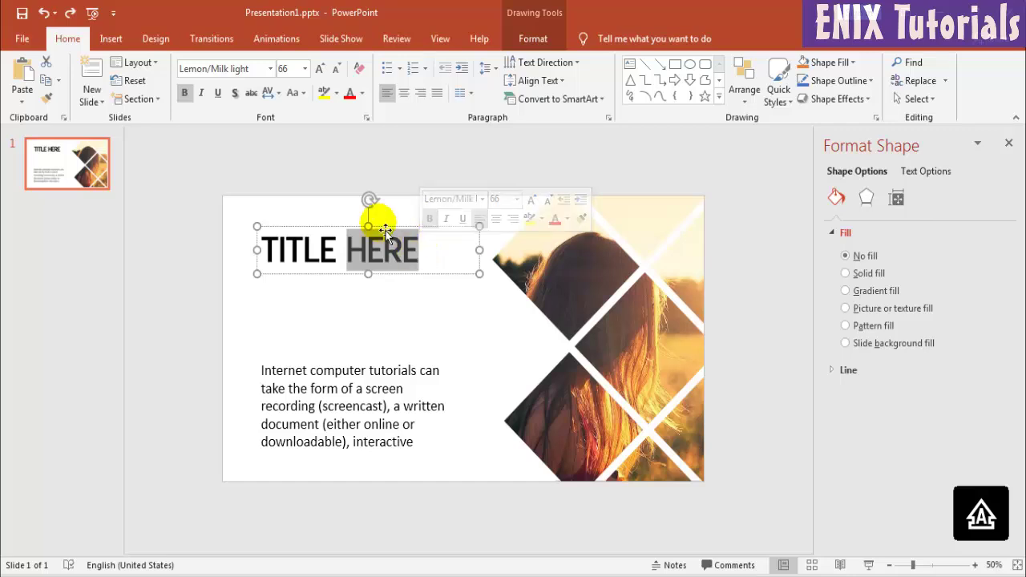
{"action": "left_click", "coordinate": [361, 93]}
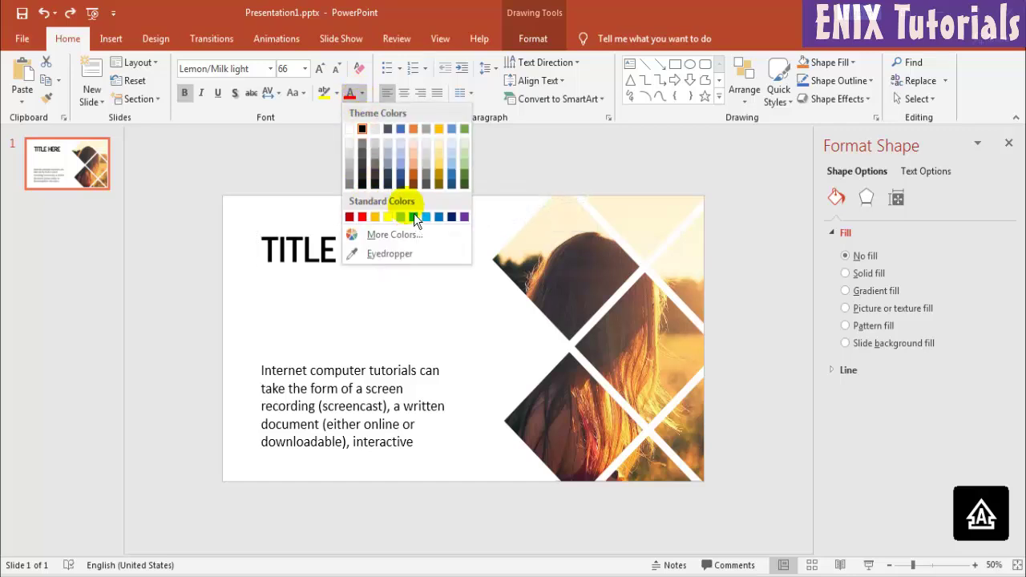
{"action": "left_click", "coordinate": [354, 181]}
Colour the word TITLE blue from the Standard Colors.
{"action": "left_click", "coordinate": [338, 257]}
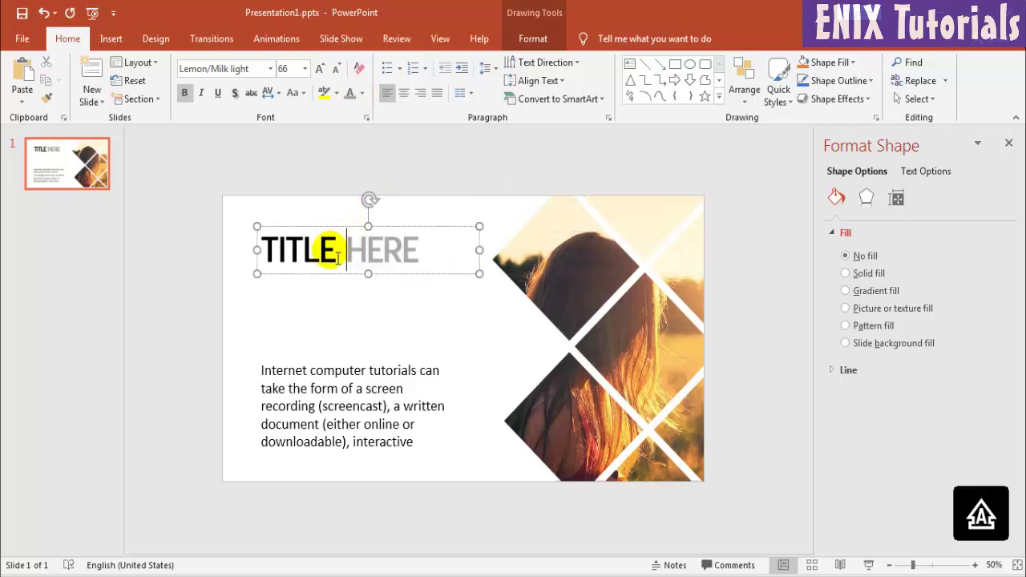
{"action": "left_click_drag", "start_coordinate": [342, 251], "coordinate": [254, 245]}
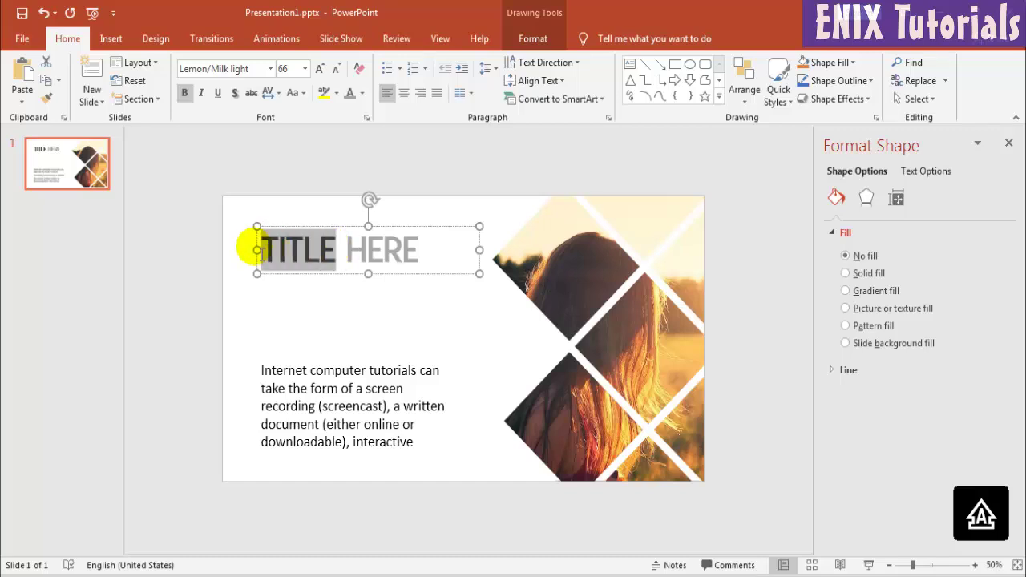
{"action": "left_click", "coordinate": [362, 94]}
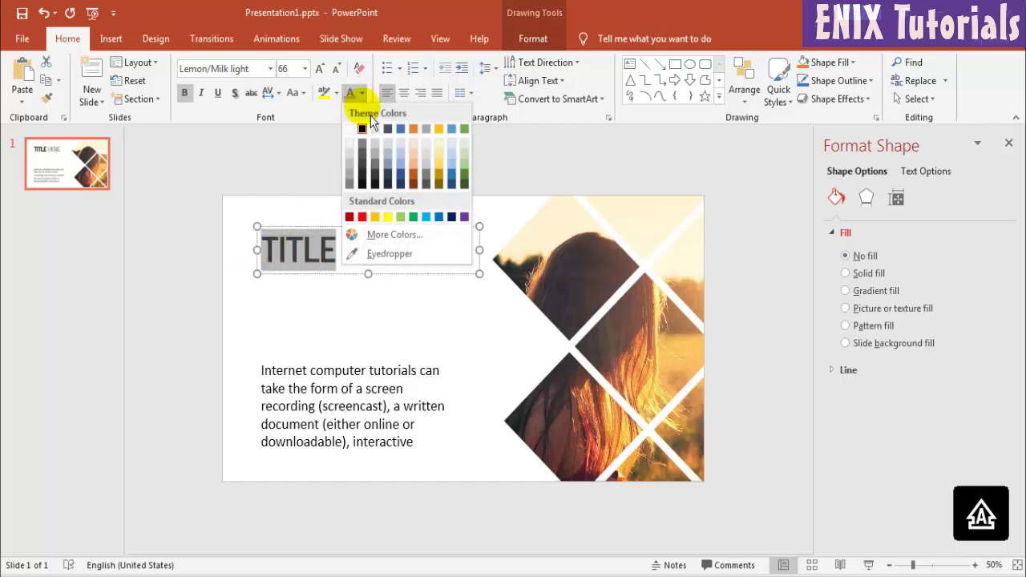
{"action": "left_click", "coordinate": [445, 222]}
{"action": "left_click", "coordinate": [439, 214]}
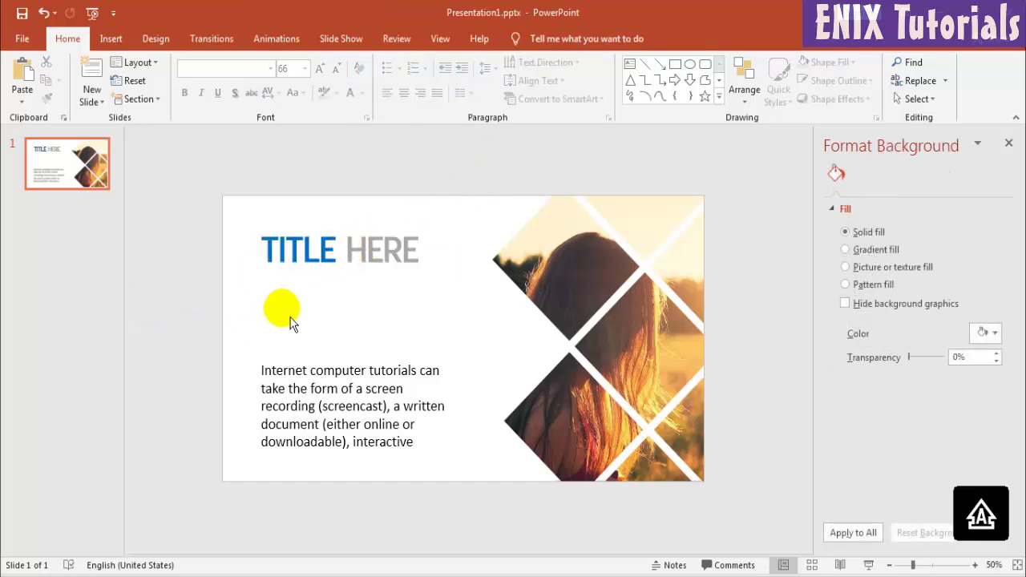
Insert icon-2083456_1280.png from the Desktop, shrink it, and place it beside the title.
{"action": "left_click", "coordinate": [111, 38]}
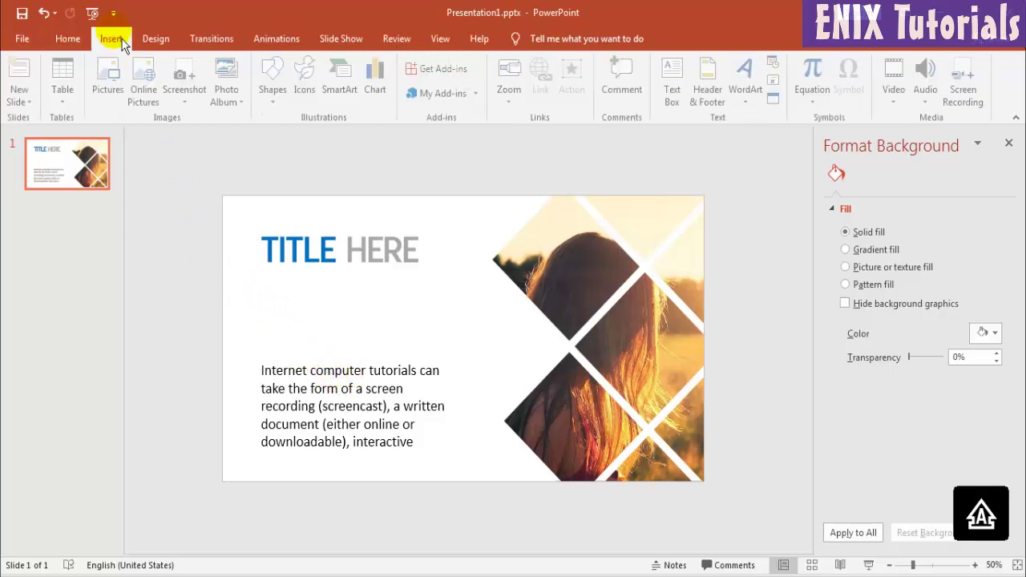
{"action": "left_click", "coordinate": [110, 80]}
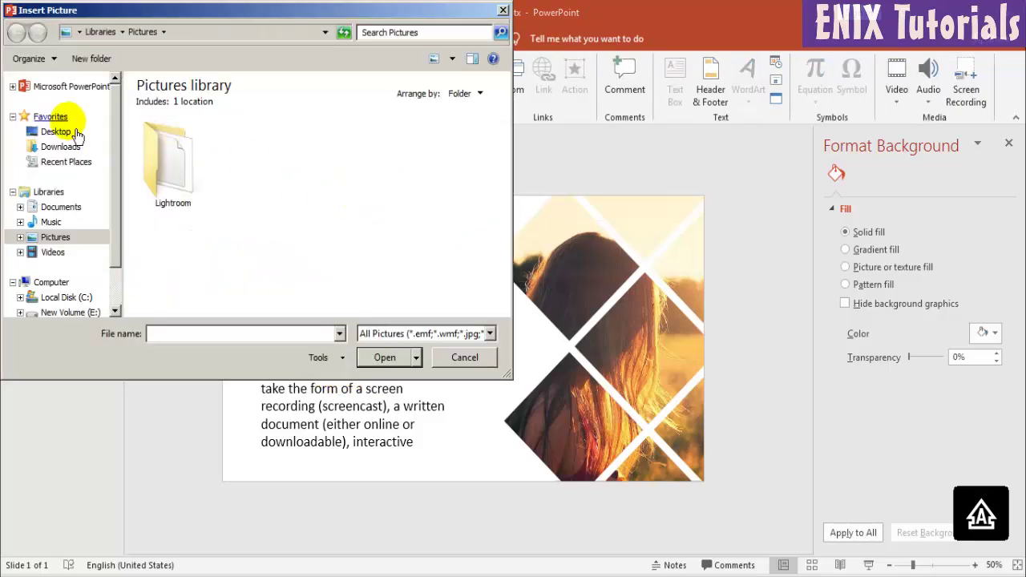
{"action": "left_click", "coordinate": [60, 131]}
{"action": "left_click_drag", "start_coordinate": [504, 128], "coordinate": [504, 237]}
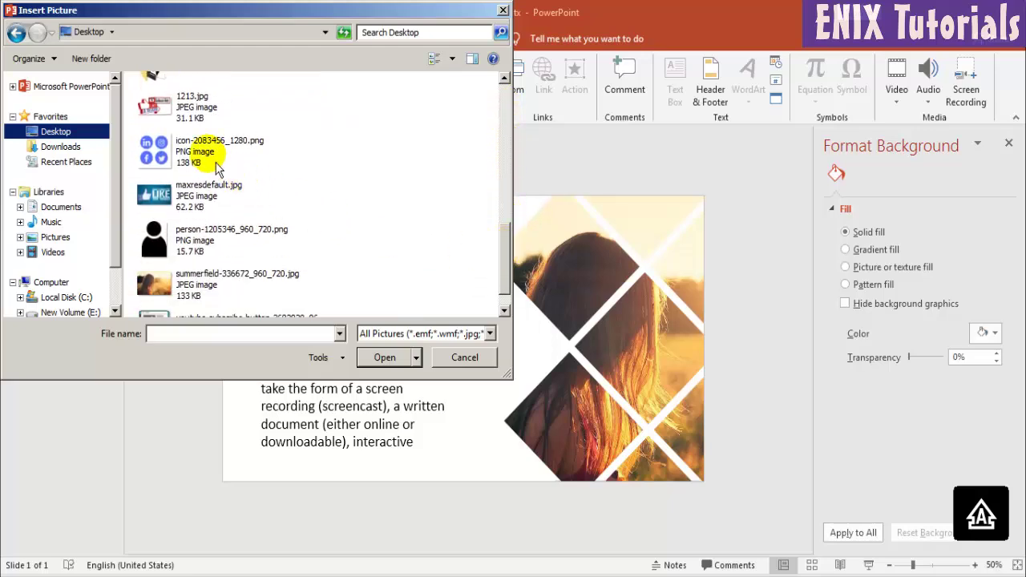
{"action": "double_click", "coordinate": [220, 153]}
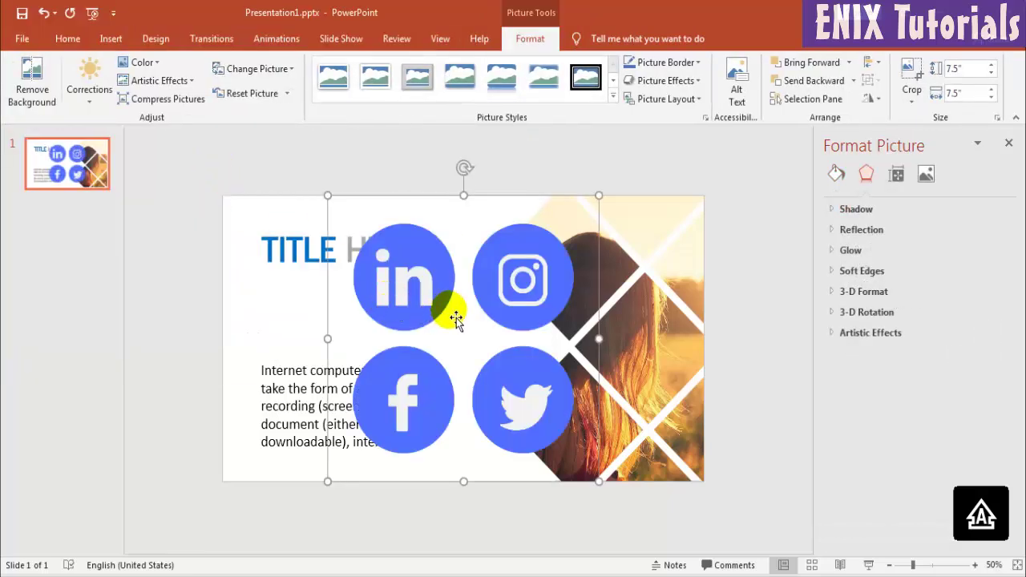
{"action": "left_click_drag", "start_coordinate": [328, 195], "coordinate": [499, 387]}
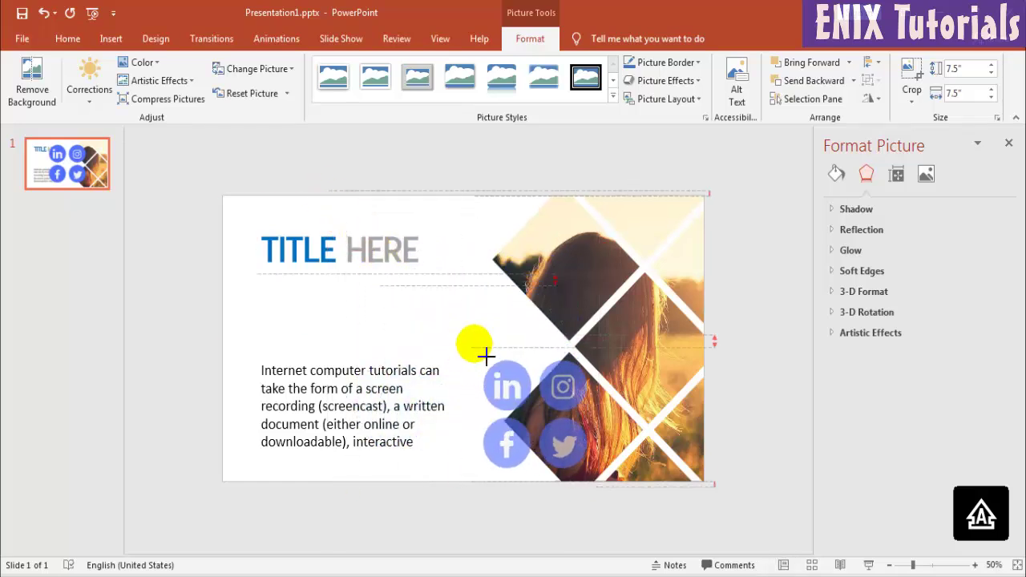
{"action": "left_click_drag", "start_coordinate": [499, 385], "coordinate": [432, 284]}
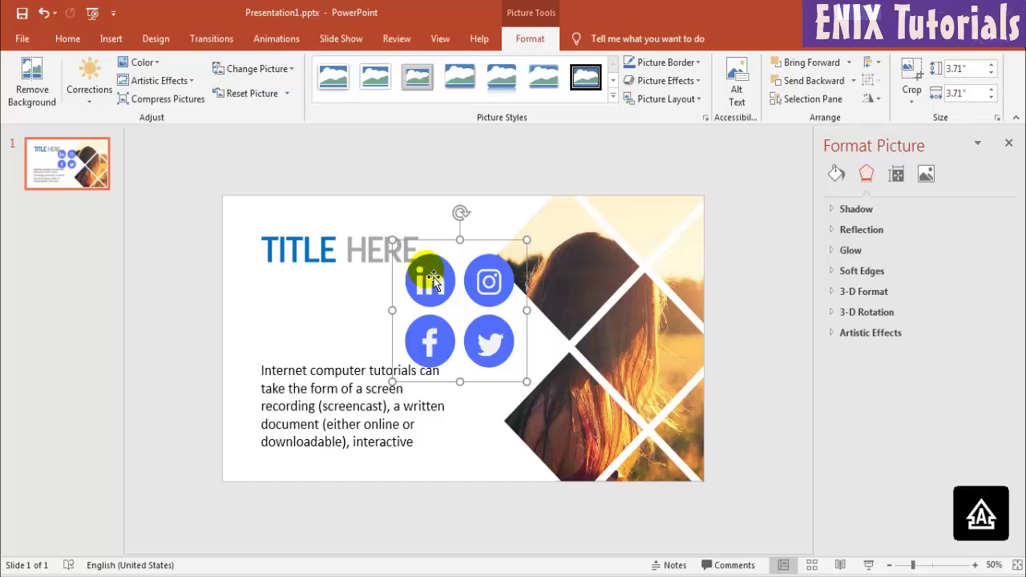
Copy and paste the icons picture, moving the duplicate left over the title and text.
{"action": "right_click", "coordinate": [433, 278]}
{"action": "left_click", "coordinate": [453, 297]}
{"action": "left_click", "coordinate": [330, 177]}
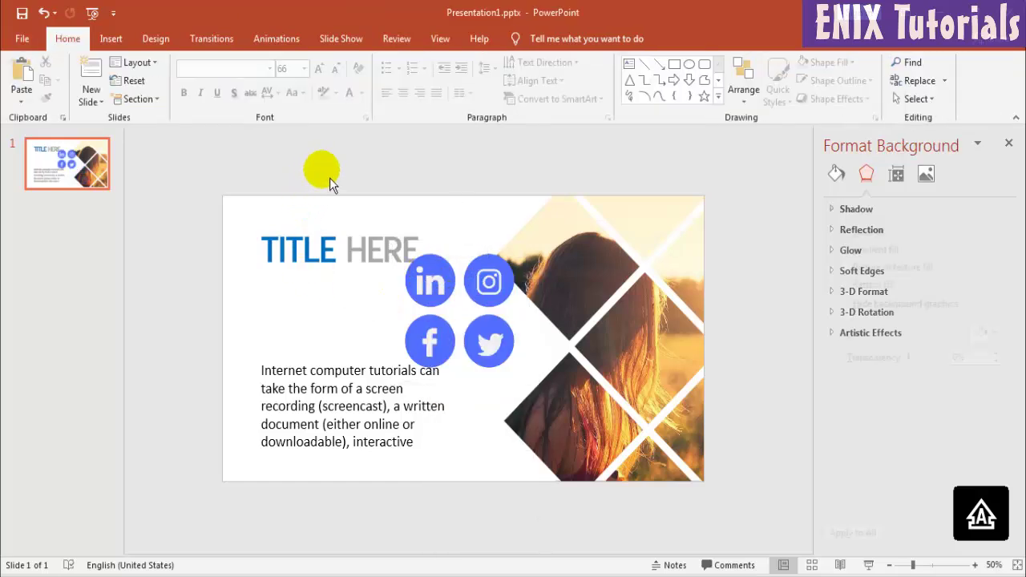
{"action": "right_click", "coordinate": [329, 175]}
{"action": "left_click", "coordinate": [355, 199]}
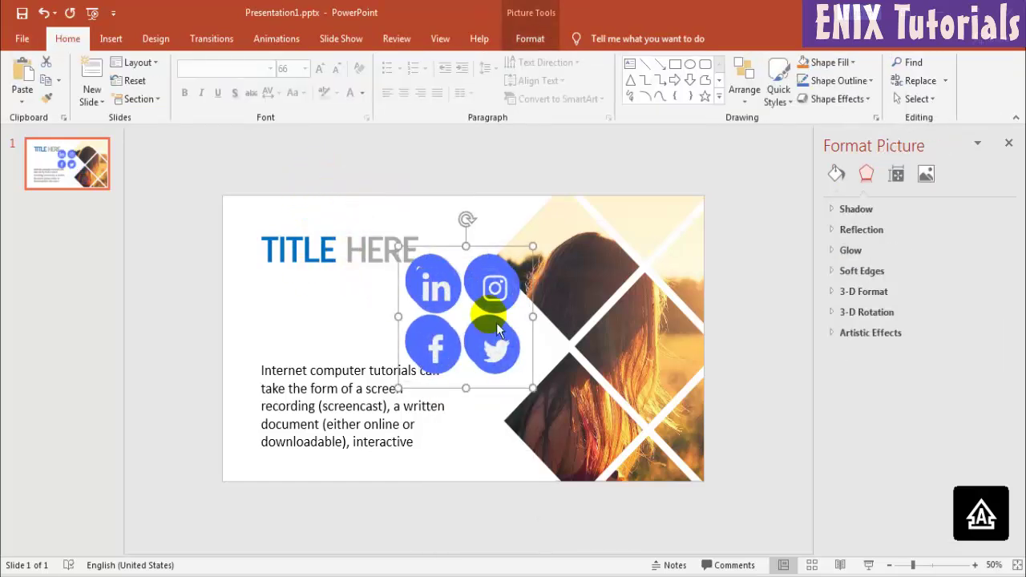
{"action": "left_click_drag", "start_coordinate": [447, 295], "coordinate": [299, 305]}
{"action": "left_click", "coordinate": [439, 298]}
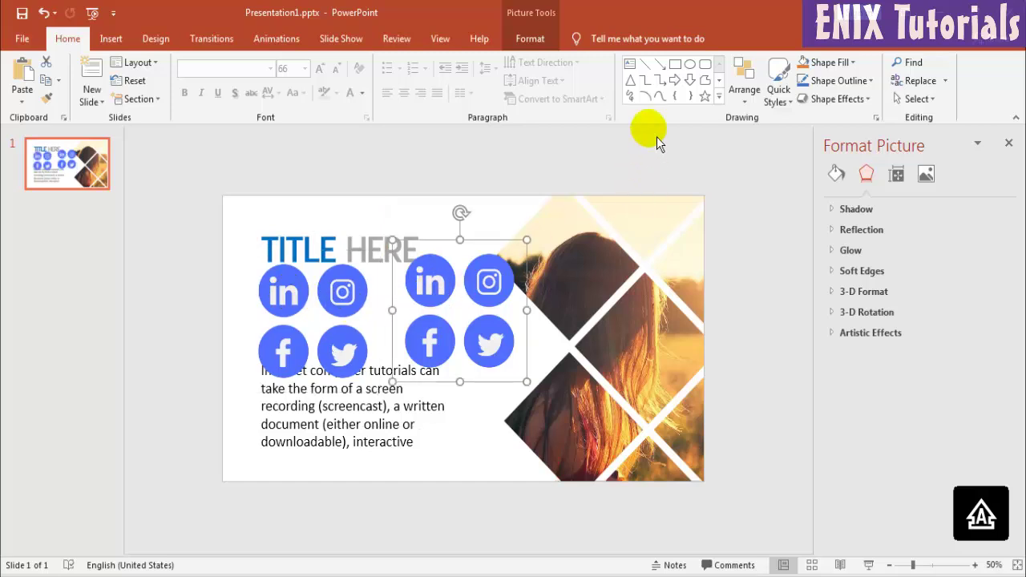
Crop the right icons picture down to just LinkedIn and Instagram.
{"action": "left_click", "coordinate": [530, 37]}
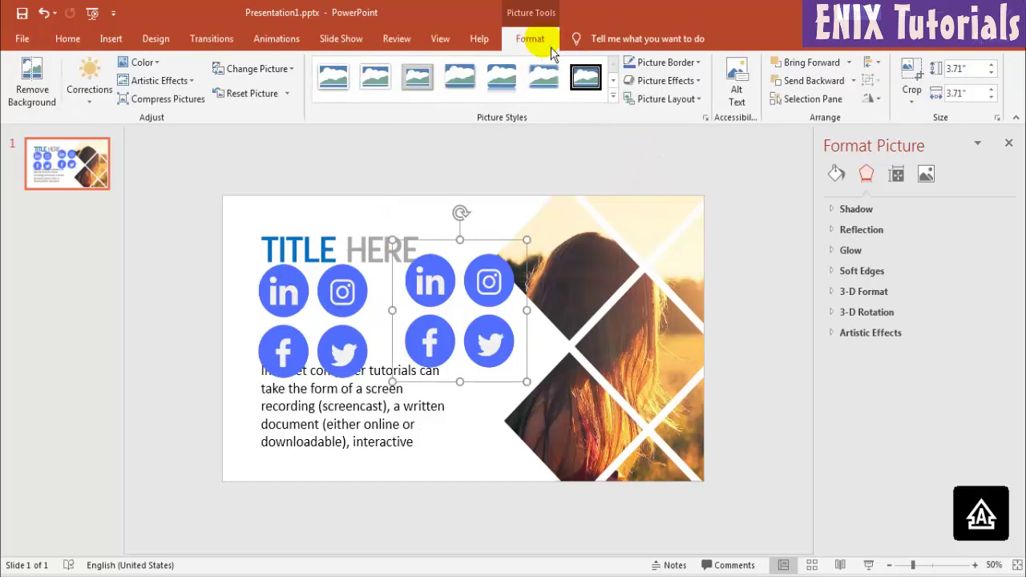
{"action": "left_click", "coordinate": [911, 75]}
{"action": "left_click_drag", "start_coordinate": [459, 378], "coordinate": [476, 323]}
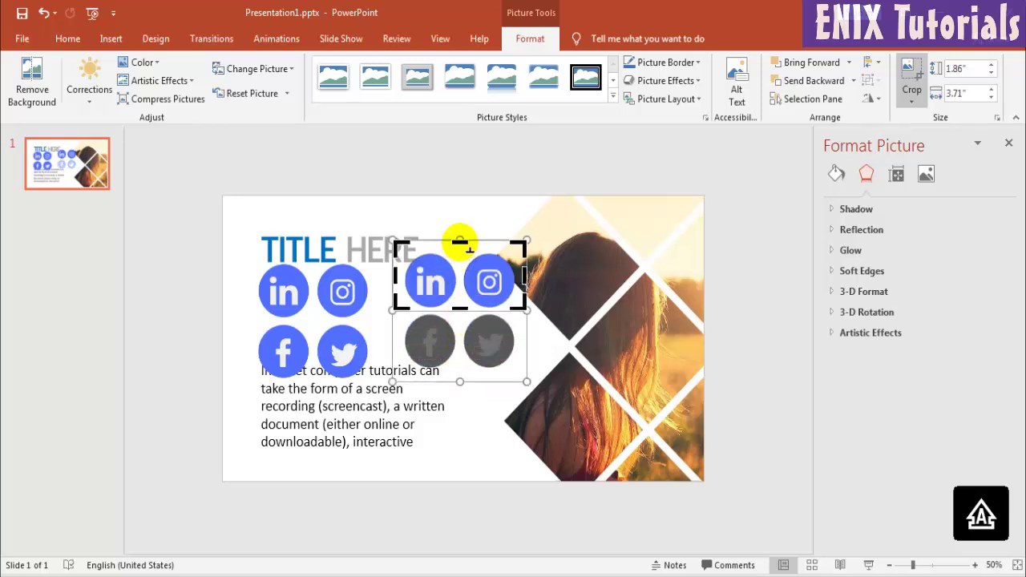
{"action": "left_click_drag", "start_coordinate": [459, 240], "coordinate": [467, 256]}
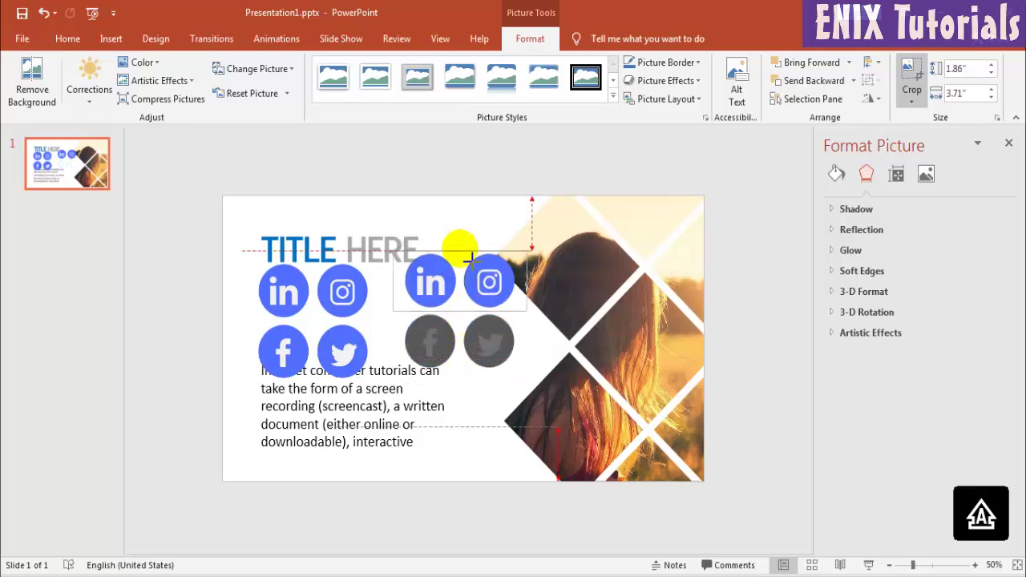
Crop the left picture to Facebook and Twitter only, then shrink it.
{"action": "left_click", "coordinate": [343, 305]}
{"action": "left_click", "coordinate": [911, 76]}
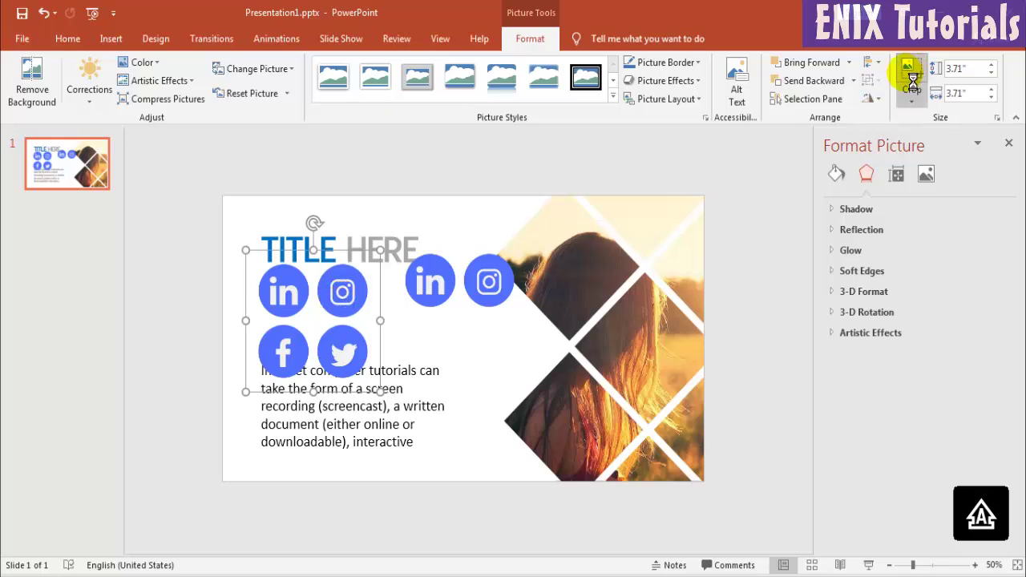
{"action": "left_click_drag", "start_coordinate": [313, 253], "coordinate": [321, 322]}
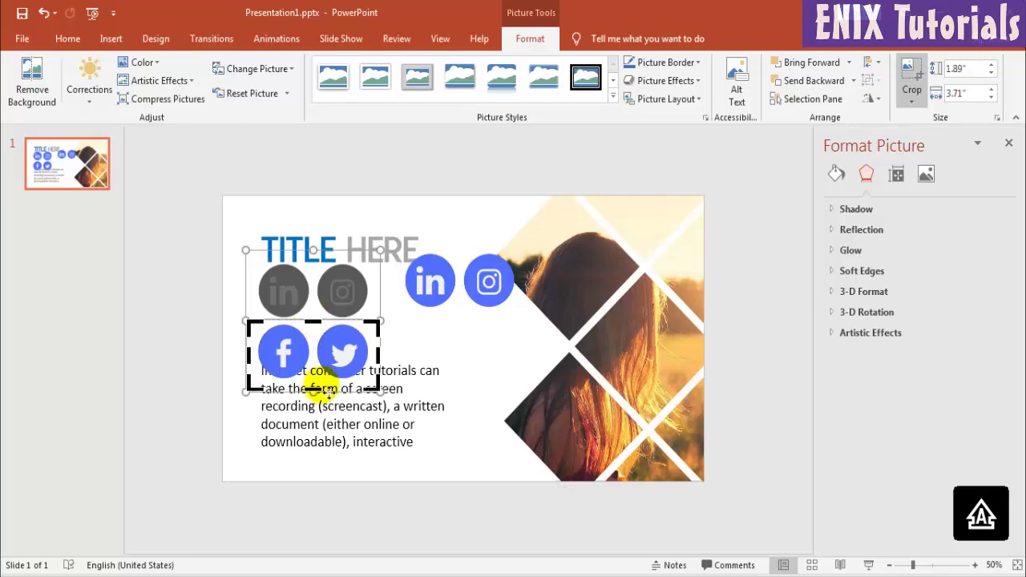
{"action": "mouse_move", "coordinate": [313, 391]}
{"action": "left_mouse_down"}
{"action": "mouse_move", "coordinate": [323, 396]}
{"action": "mouse_move", "coordinate": [324, 383]}
{"action": "left_mouse_up"}
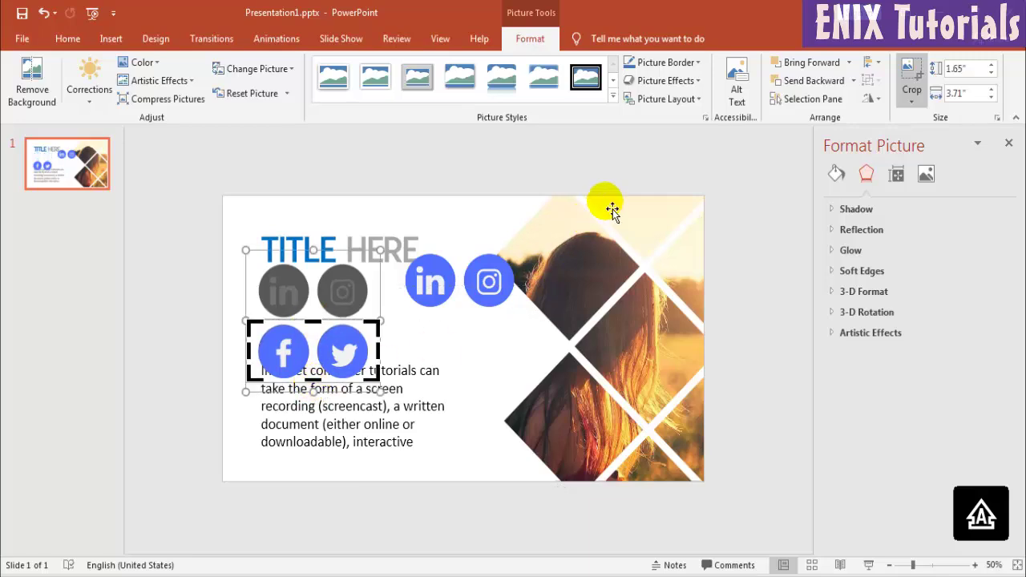
{"action": "left_click", "coordinate": [613, 209]}
{"action": "double_click", "coordinate": [337, 348]}
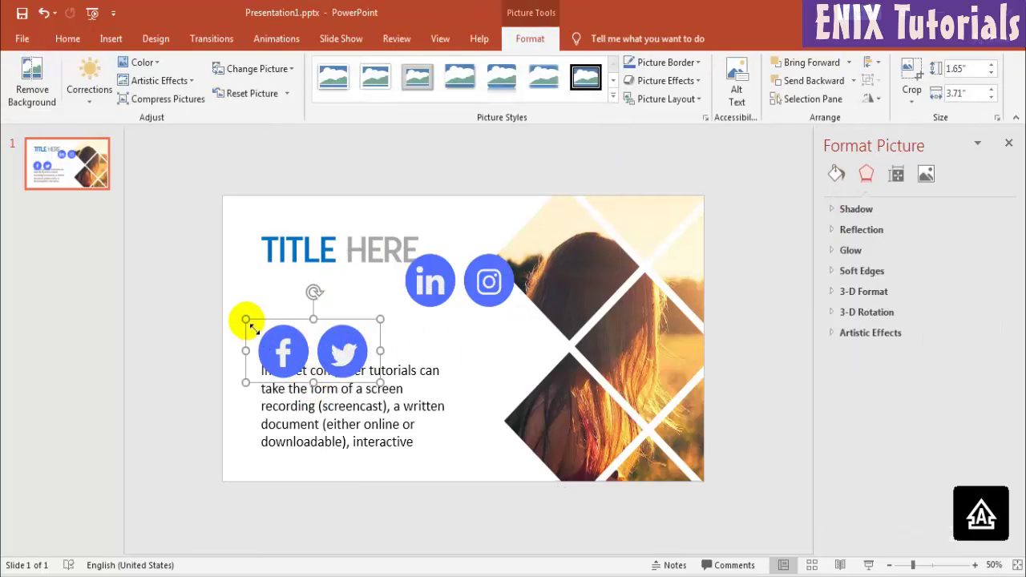
{"action": "mouse_move", "coordinate": [247, 321]}
{"action": "left_mouse_down"}
{"action": "mouse_move", "coordinate": [298, 345]}
{"action": "mouse_move", "coordinate": [271, 292]}
{"action": "left_mouse_up"}
Shrink LinkedIn/Instagram to 1.02" tall and align both pictures into one four-icon row.
{"action": "left_click", "coordinate": [428, 288]}
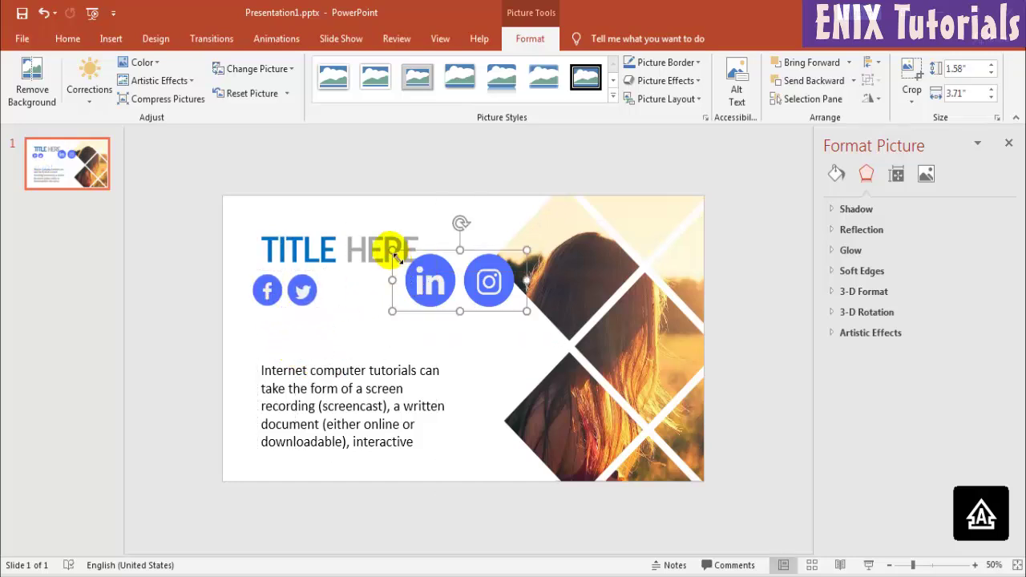
{"action": "mouse_move", "coordinate": [392, 252]}
{"action": "left_mouse_down"}
{"action": "mouse_move", "coordinate": [446, 292]}
{"action": "mouse_move", "coordinate": [362, 299]}
{"action": "mouse_move", "coordinate": [332, 278]}
{"action": "left_mouse_up"}
{"action": "left_click", "coordinate": [308, 293]}
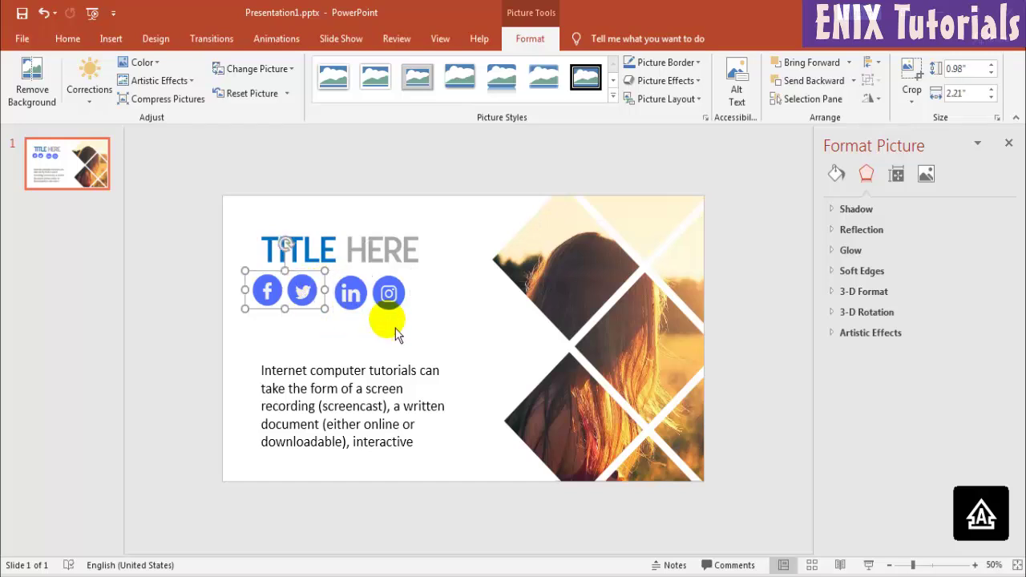
{"action": "key", "text": "Right"}
{"action": "key", "text": "Right"}
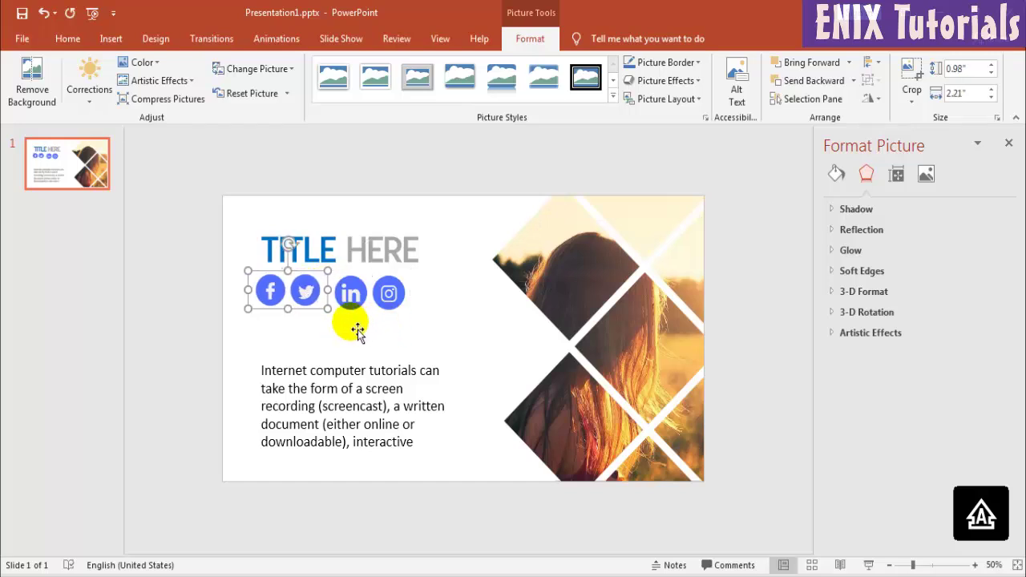
{"action": "key", "text": "Right"}
{"action": "key", "text": "Right"}
{"action": "left_click", "coordinate": [371, 299]}
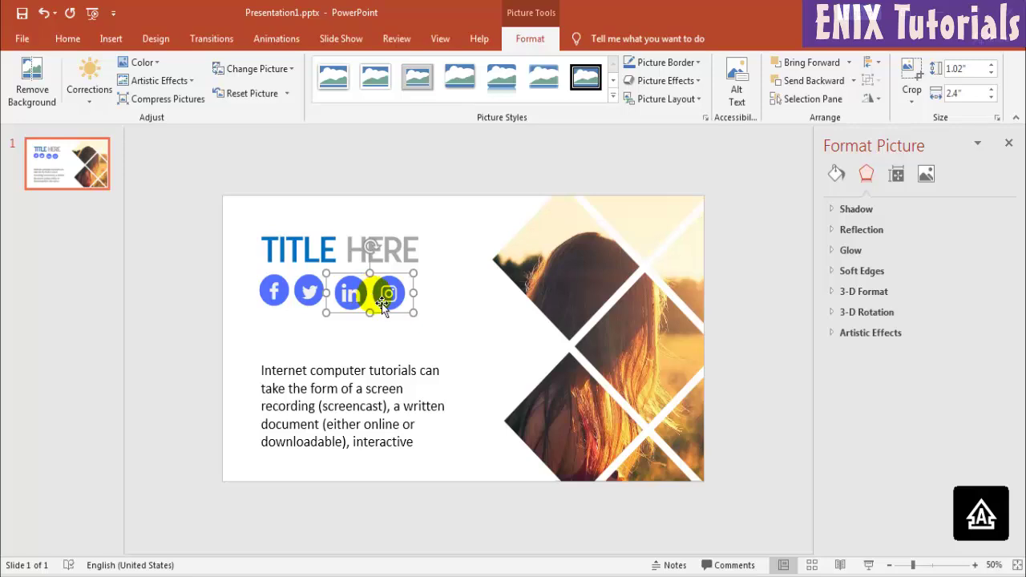
{"action": "key", "text": "Left"}
{"action": "key", "text": "Left"}
{"action": "left_click", "coordinate": [413, 212]}
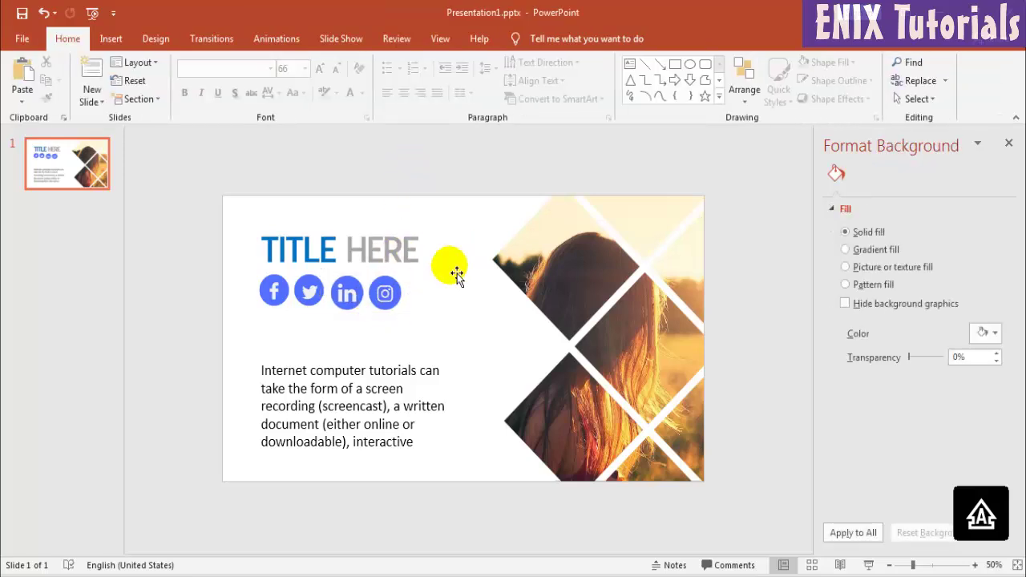
{"action": "left_click", "coordinate": [347, 298]}
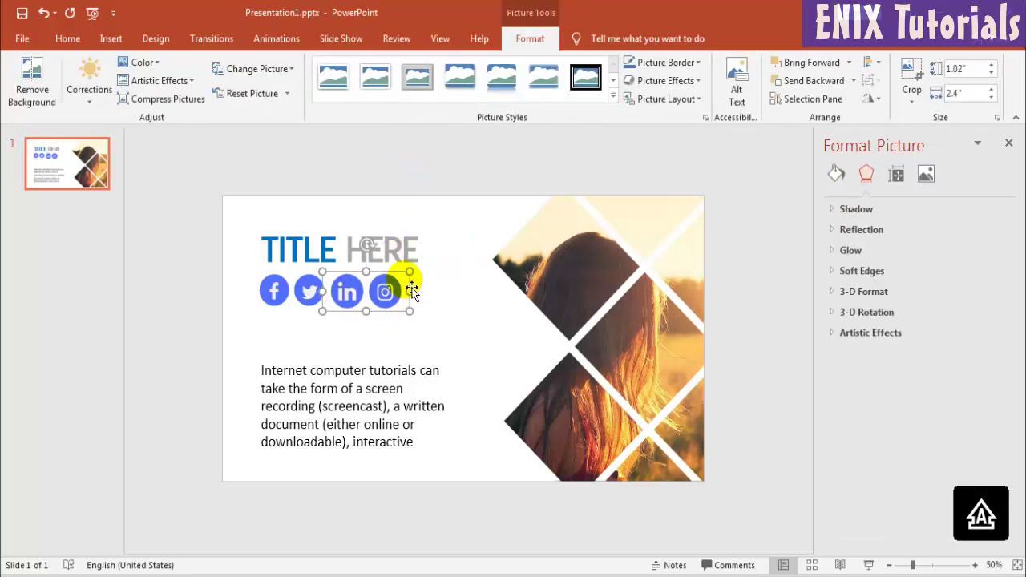
{"action": "left_click_drag", "start_coordinate": [335, 282], "coordinate": [336, 285]}
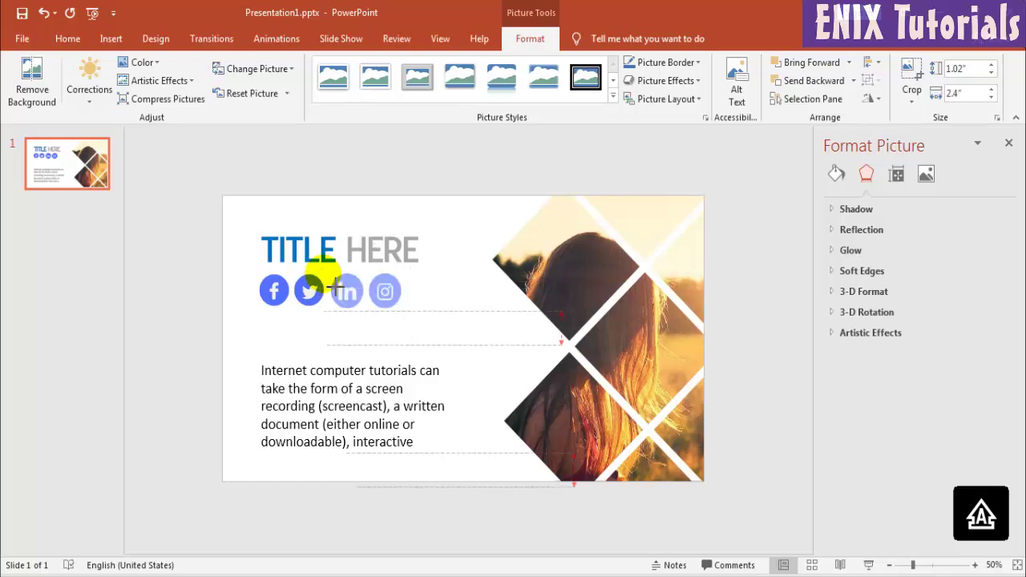
{"action": "left_click", "coordinate": [407, 178]}
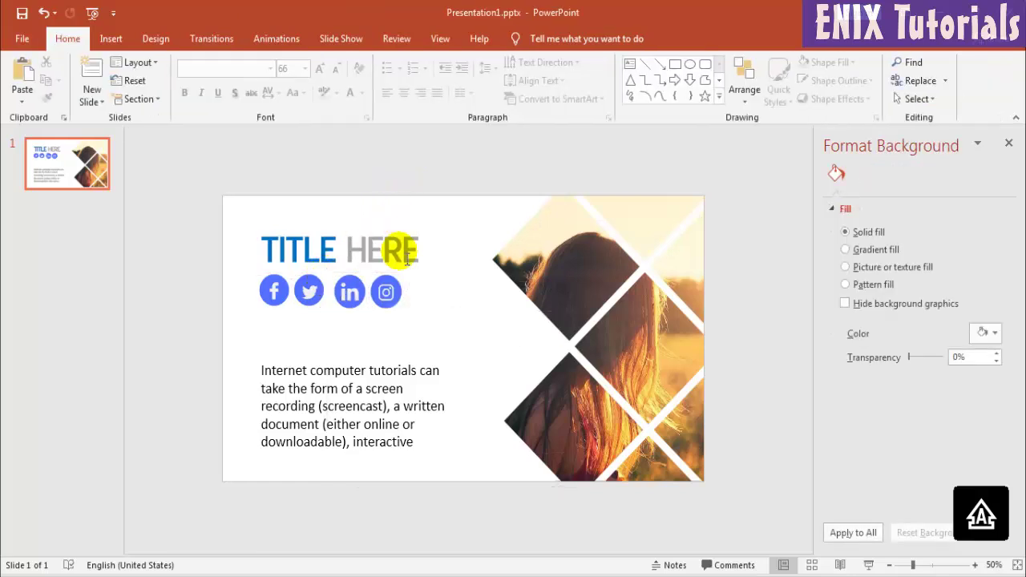
Shift the body text box slightly up and left.
{"action": "left_click", "coordinate": [344, 367]}
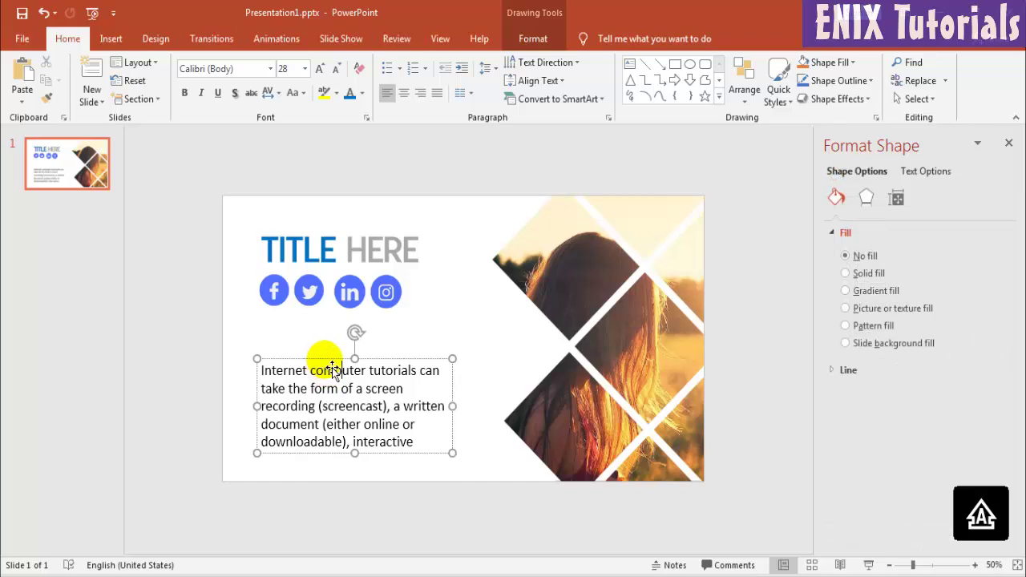
{"action": "left_click_drag", "start_coordinate": [327, 360], "coordinate": [329, 359]}
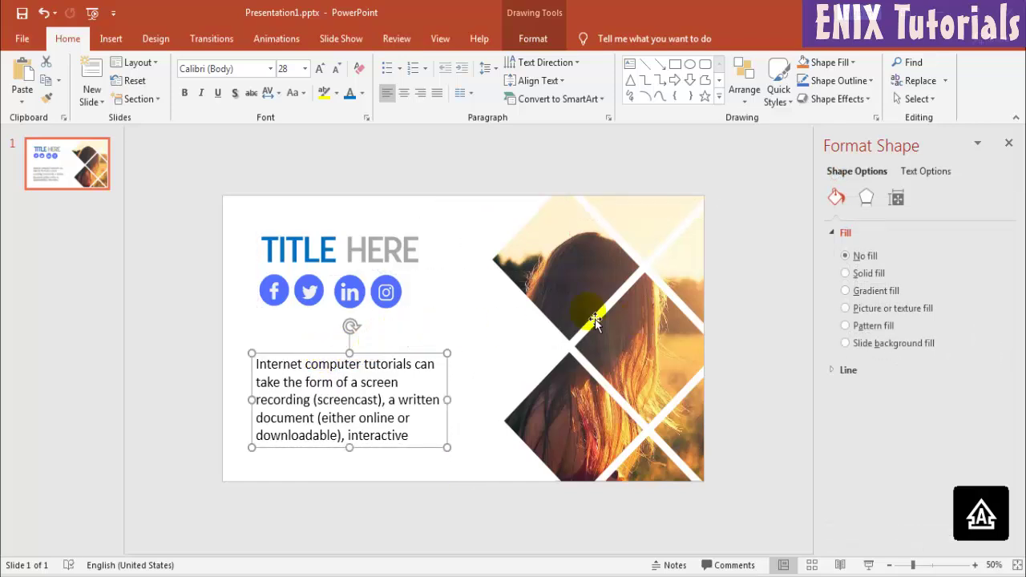
{"action": "left_click", "coordinate": [291, 308]}
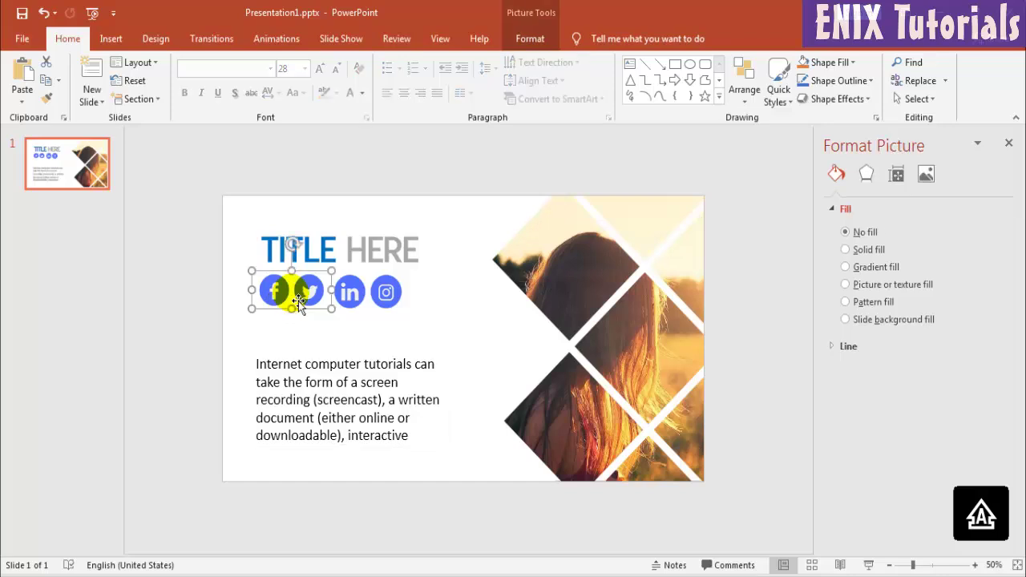
Group the two icon pictures into one object and nudge it slightly down.
{"action": "left_click", "coordinate": [367, 296], "text": "shift"}
{"action": "right_click", "coordinate": [359, 293]}
{"action": "mouse_move", "coordinate": [433, 383]}
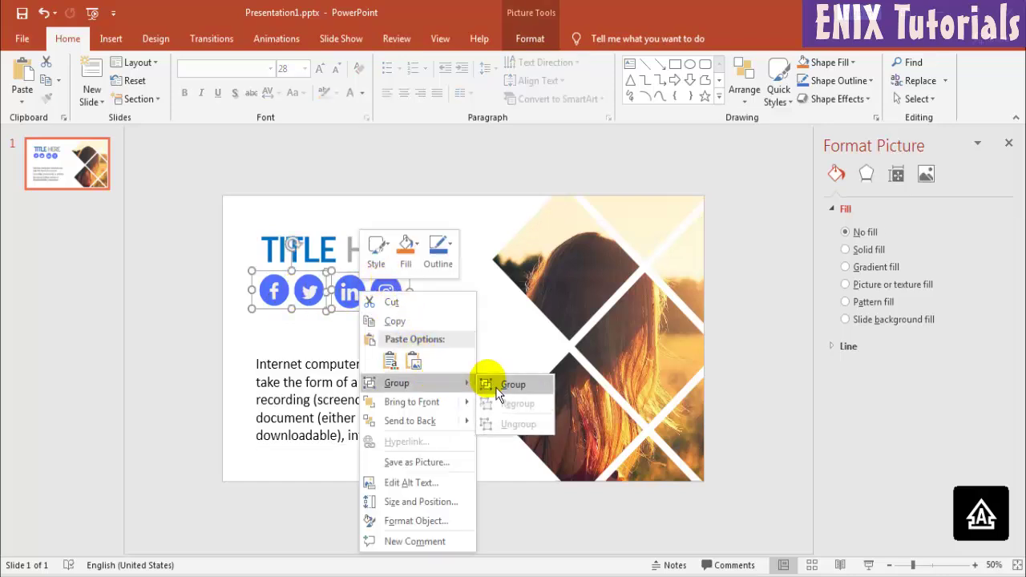
{"action": "left_click", "coordinate": [509, 384]}
{"action": "left_click_drag", "start_coordinate": [362, 297], "coordinate": [359, 308]}
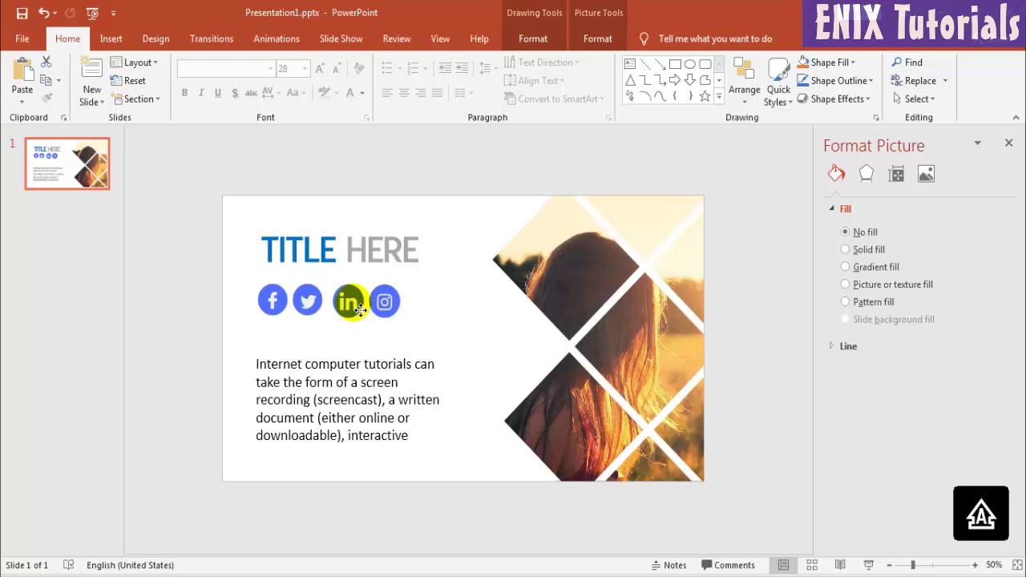
Recolour the grouped social icons a dark blue-grey.
{"action": "left_click", "coordinate": [597, 39]}
{"action": "left_click", "coordinate": [145, 63]}
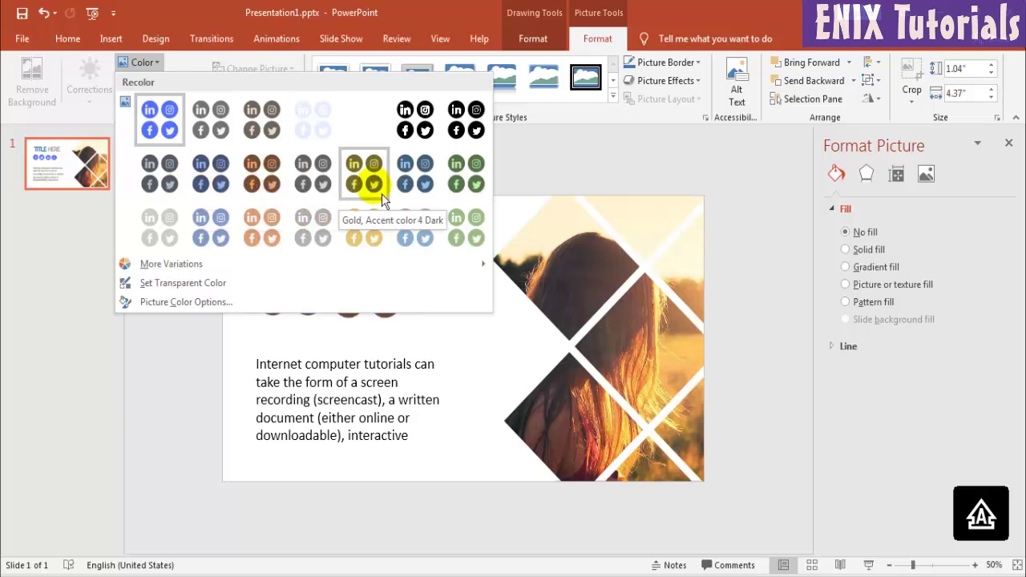
{"action": "left_click", "coordinate": [433, 181]}
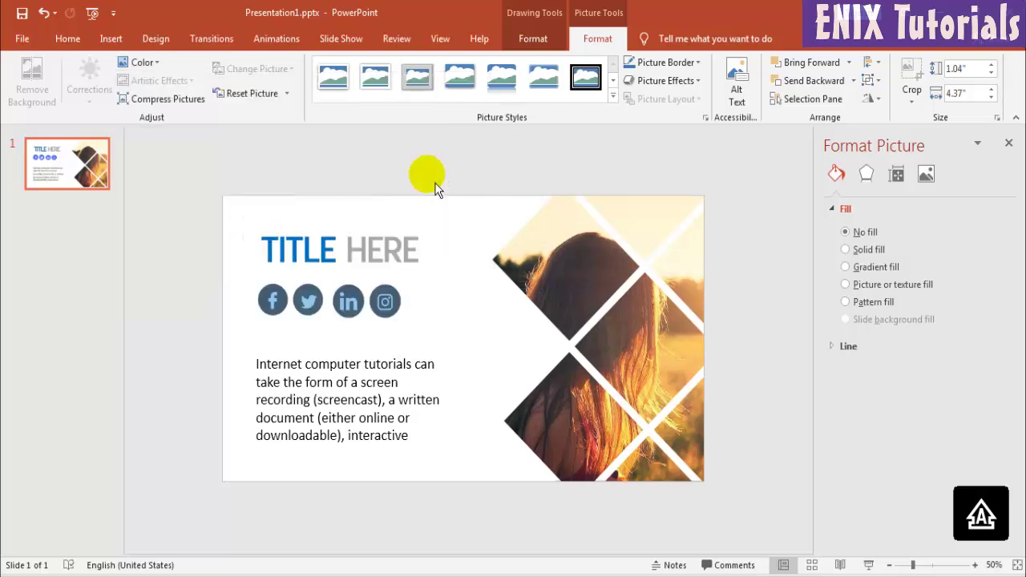
{"action": "left_click", "coordinate": [489, 156]}
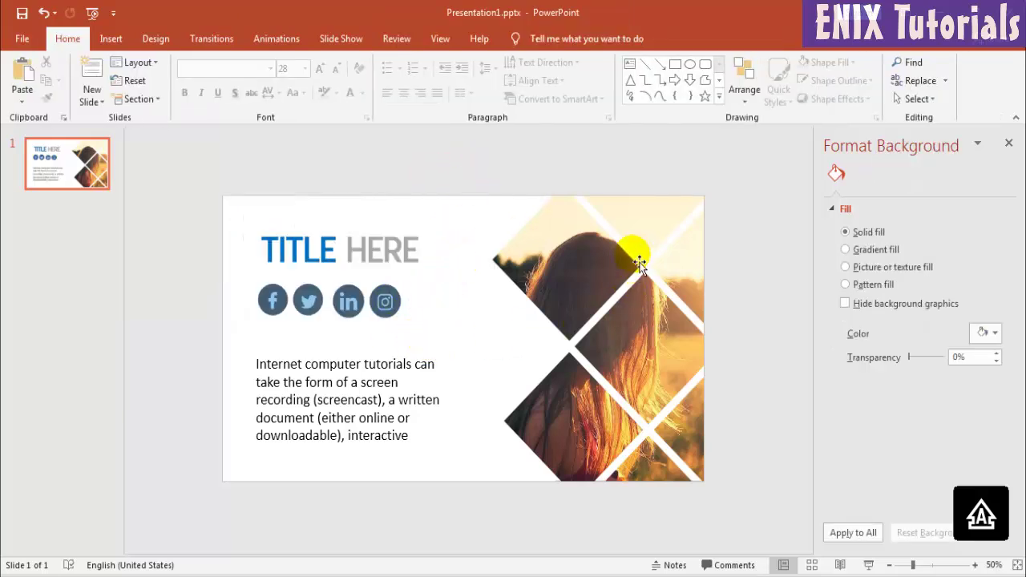
Replace the diamond-paned photo with sailing-boat-1593613_960_720.jpg from the pic folder.
{"action": "left_click", "coordinate": [662, 359]}
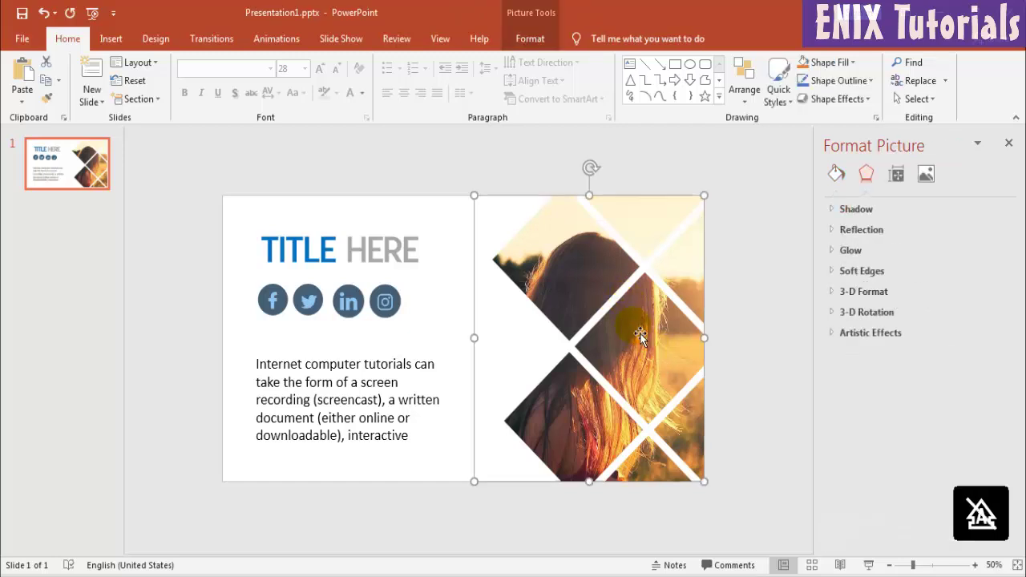
{"action": "right_click", "coordinate": [641, 335]}
{"action": "mouse_move", "coordinate": [716, 143]}
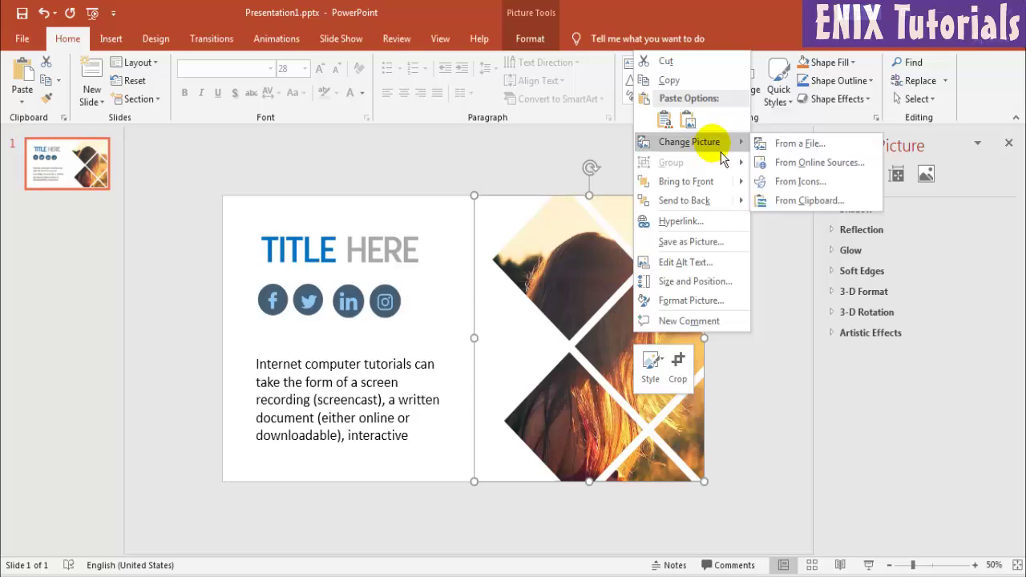
{"action": "left_click", "coordinate": [789, 142]}
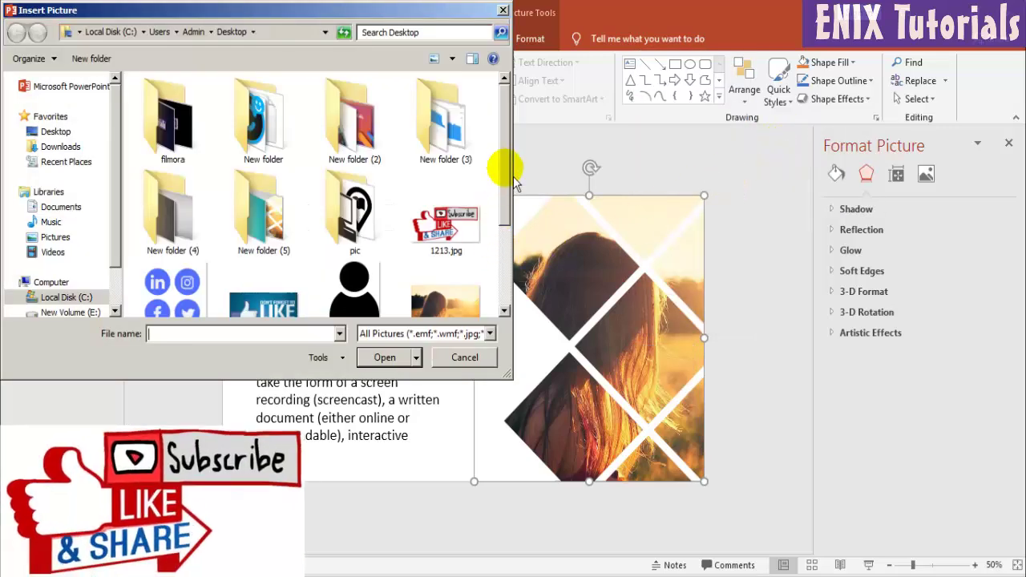
{"action": "left_click_drag", "start_coordinate": [503, 167], "coordinate": [517, 177]}
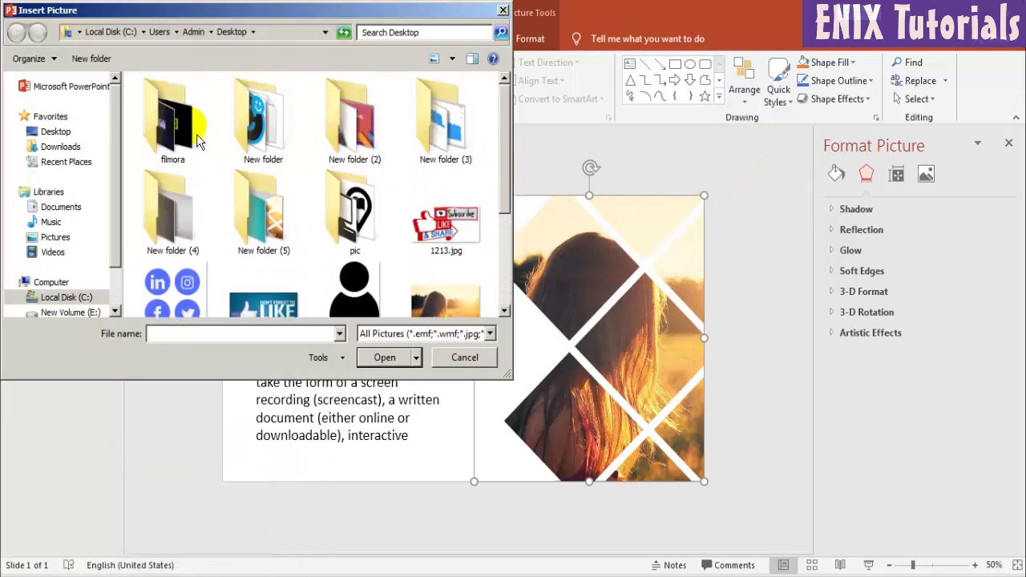
{"action": "double_click", "coordinate": [184, 247]}
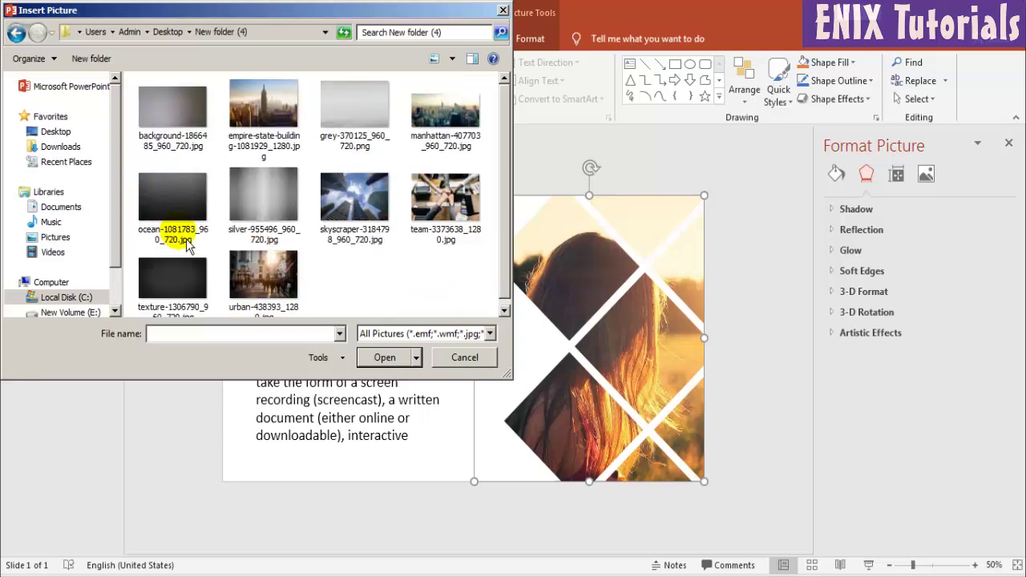
{"action": "left_click", "coordinate": [168, 34]}
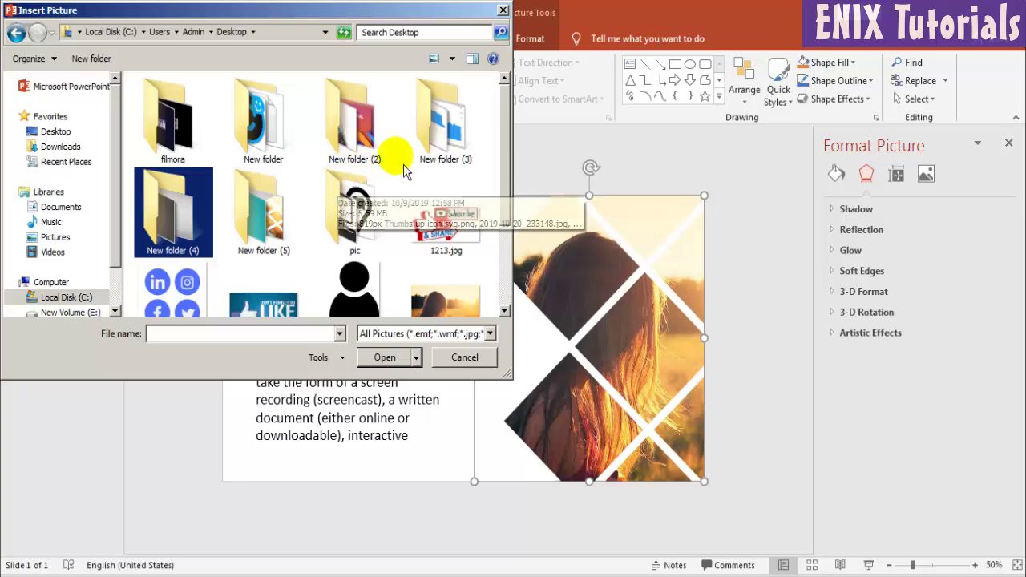
{"action": "double_click", "coordinate": [360, 230]}
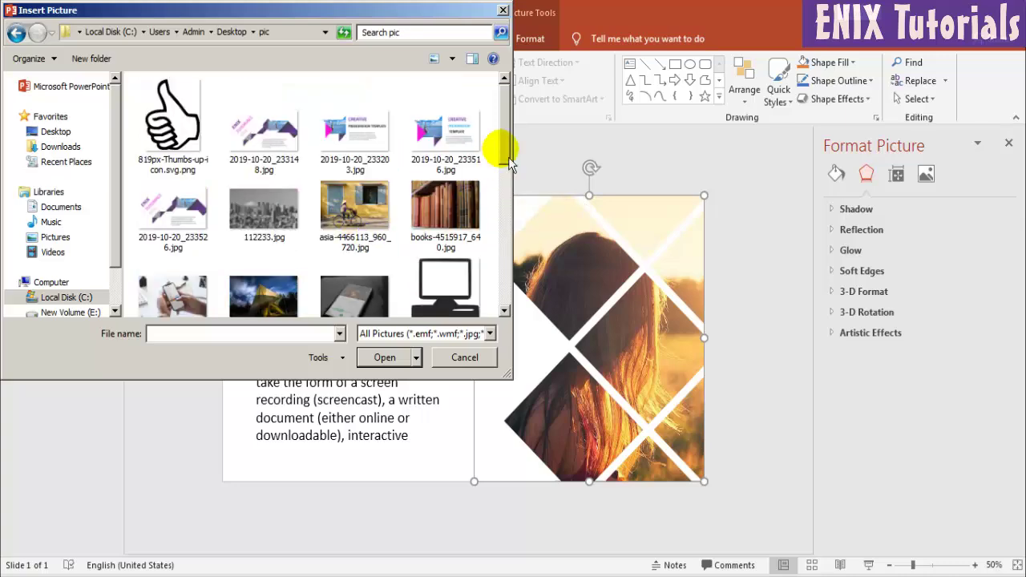
{"action": "left_click_drag", "start_coordinate": [500, 149], "coordinate": [516, 307]}
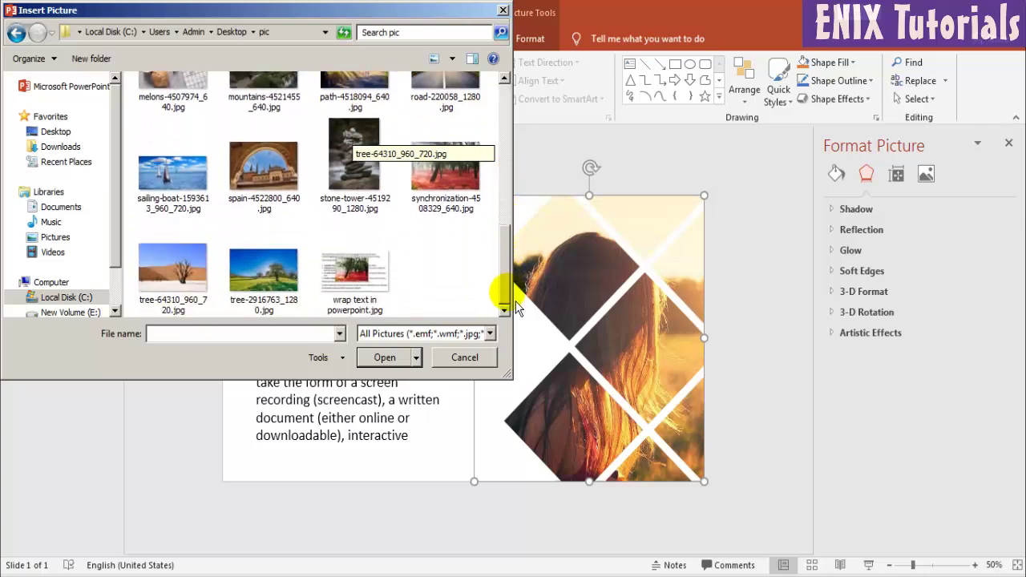
{"action": "double_click", "coordinate": [192, 192]}
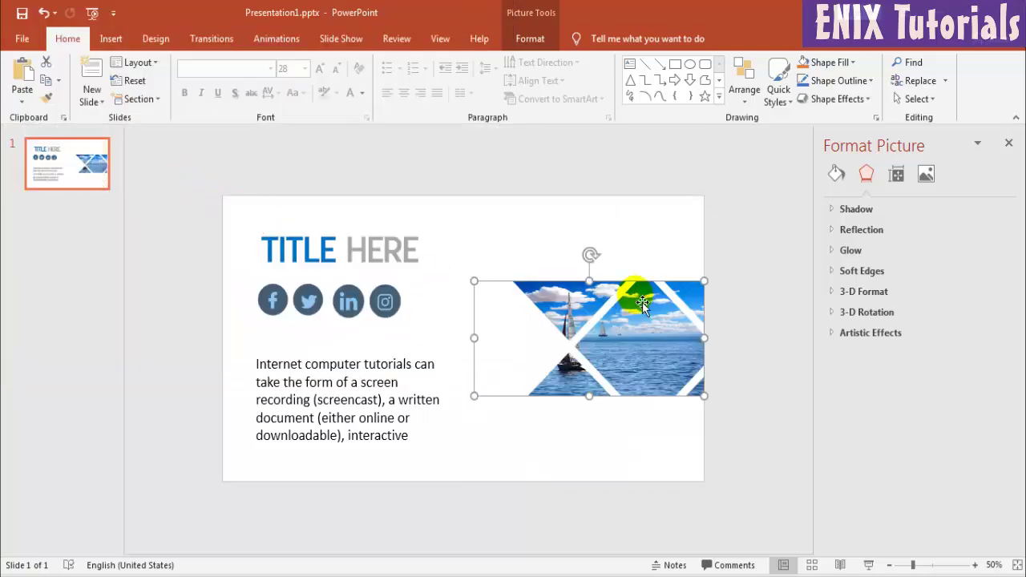
Stretch the sailing boat photo taller and wider, positioning the boats within the diamond panes.
{"action": "left_click_drag", "start_coordinate": [600, 416], "coordinate": [601, 495]}
{"action": "left_click_drag", "start_coordinate": [600, 282], "coordinate": [612, 198]}
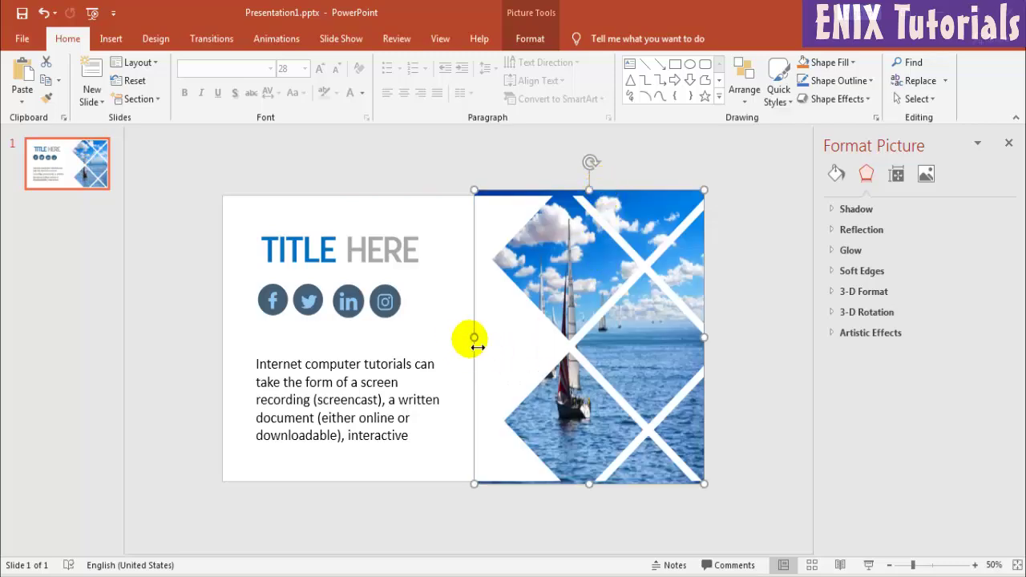
{"action": "left_click_drag", "start_coordinate": [475, 341], "coordinate": [327, 337]}
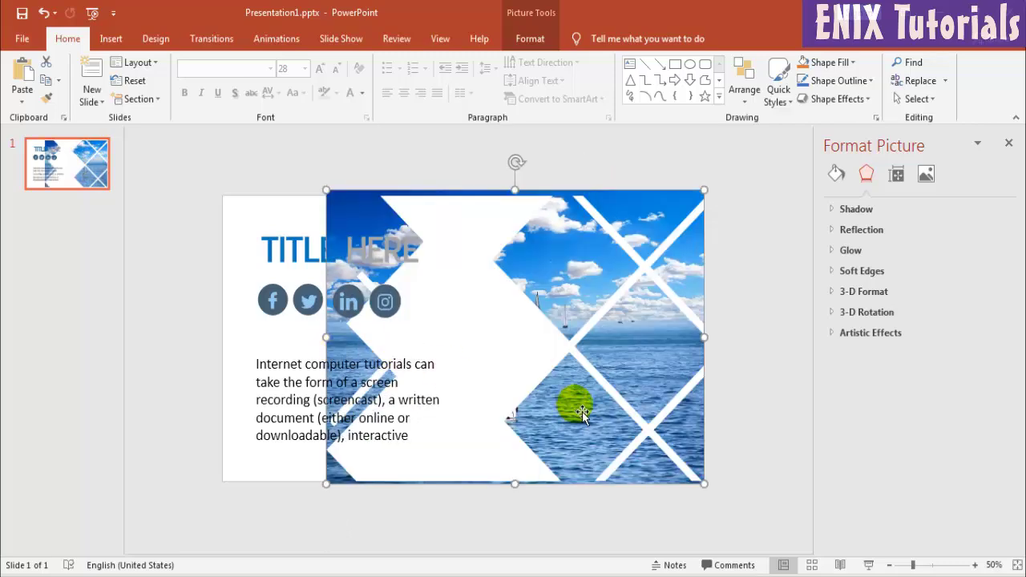
{"action": "left_click_drag", "start_coordinate": [514, 486], "coordinate": [528, 489]}
{"action": "left_click_drag", "start_coordinate": [515, 190], "coordinate": [515, 196]}
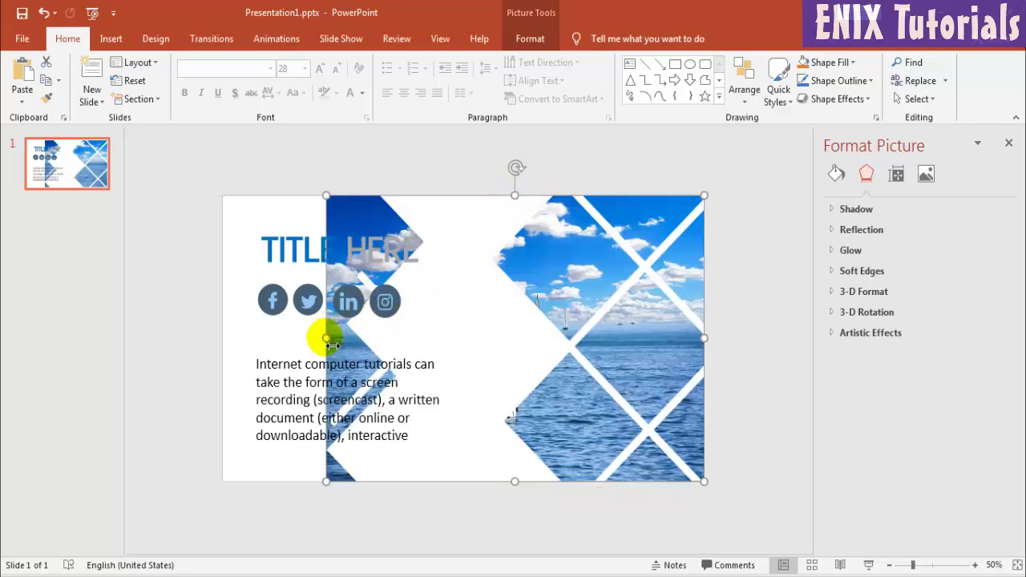
{"action": "left_click_drag", "start_coordinate": [332, 344], "coordinate": [227, 347]}
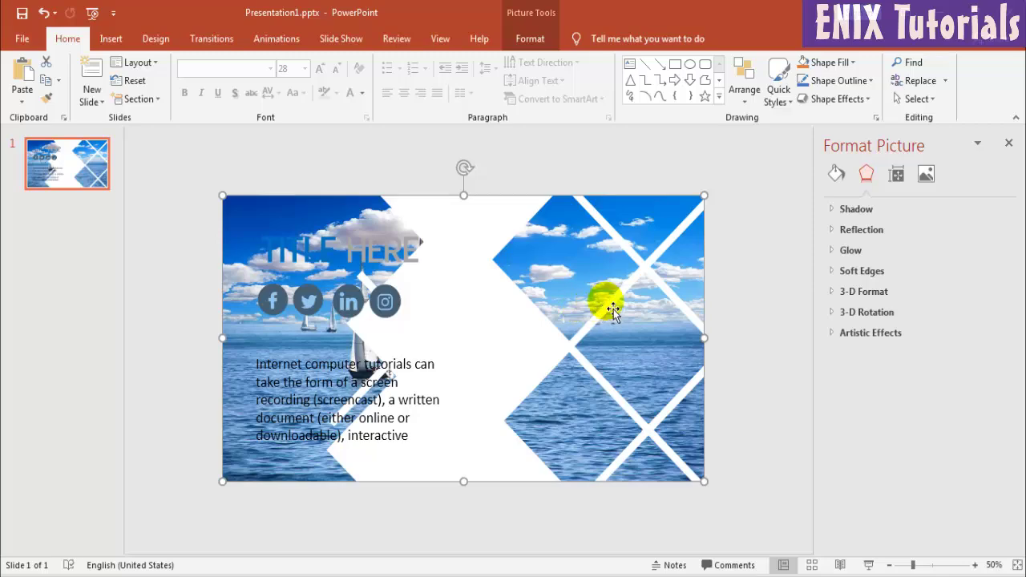
{"action": "mouse_move", "coordinate": [581, 293]}
{"action": "left_mouse_down"}
{"action": "mouse_move", "coordinate": [821, 291]}
{"action": "mouse_move", "coordinate": [543, 298]}
{"action": "left_mouse_up"}
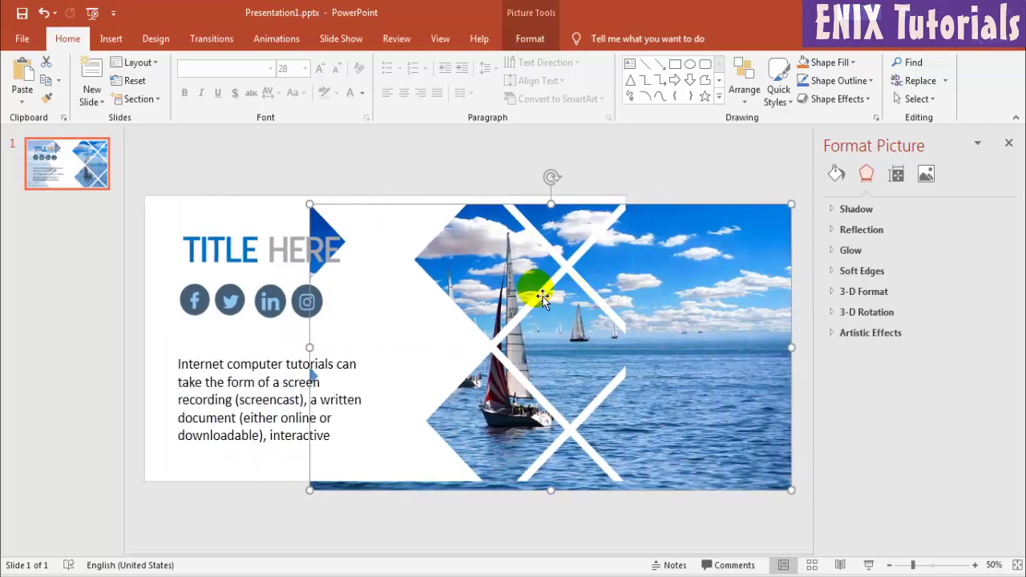
{"action": "key", "text": "ctrl+z"}
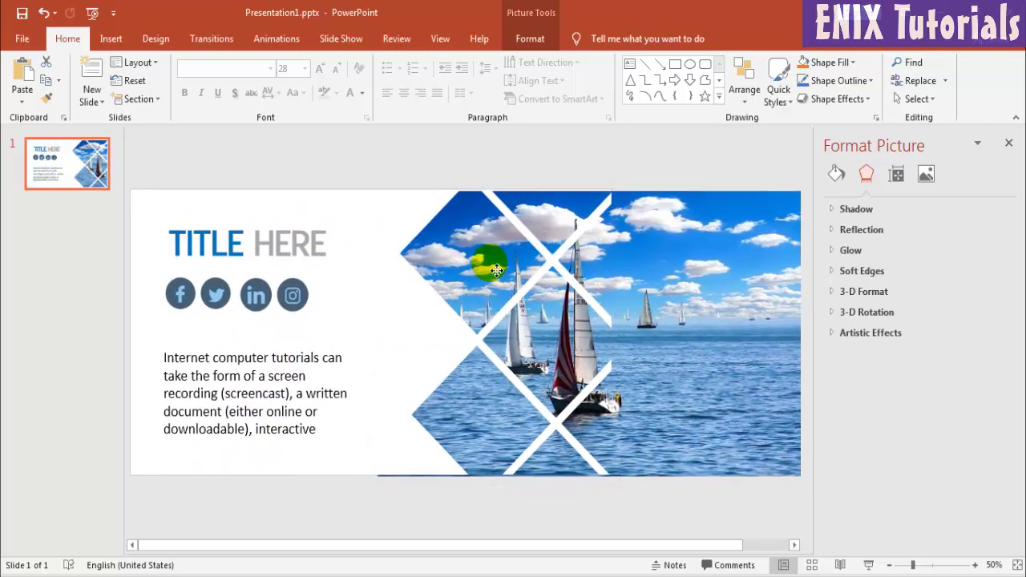
{"action": "left_click_drag", "start_coordinate": [497, 270], "coordinate": [450, 270]}
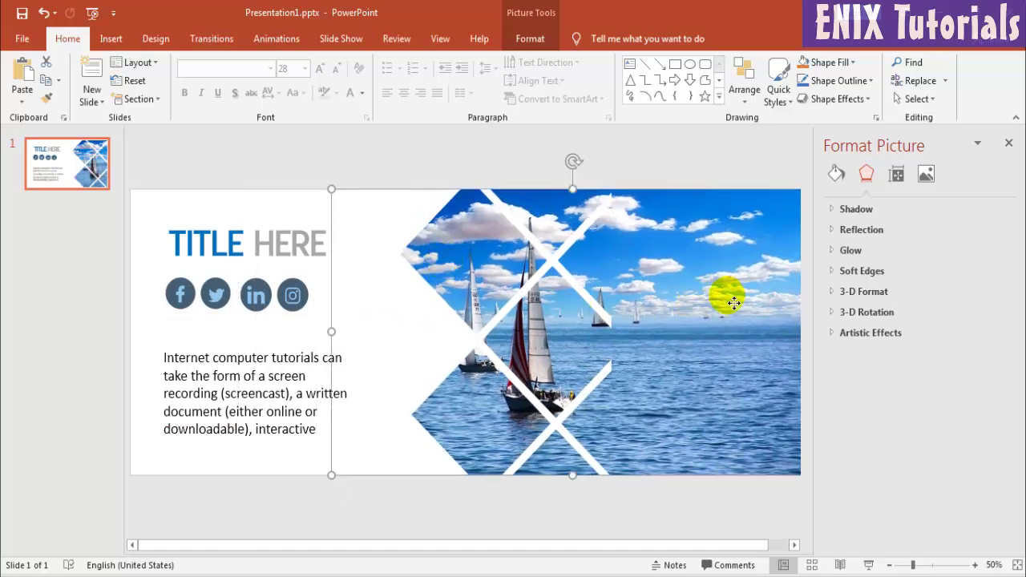
Crop the sailing boat photo's right side back to the slide edge, 7.74" wide.
{"action": "left_click", "coordinate": [529, 37]}
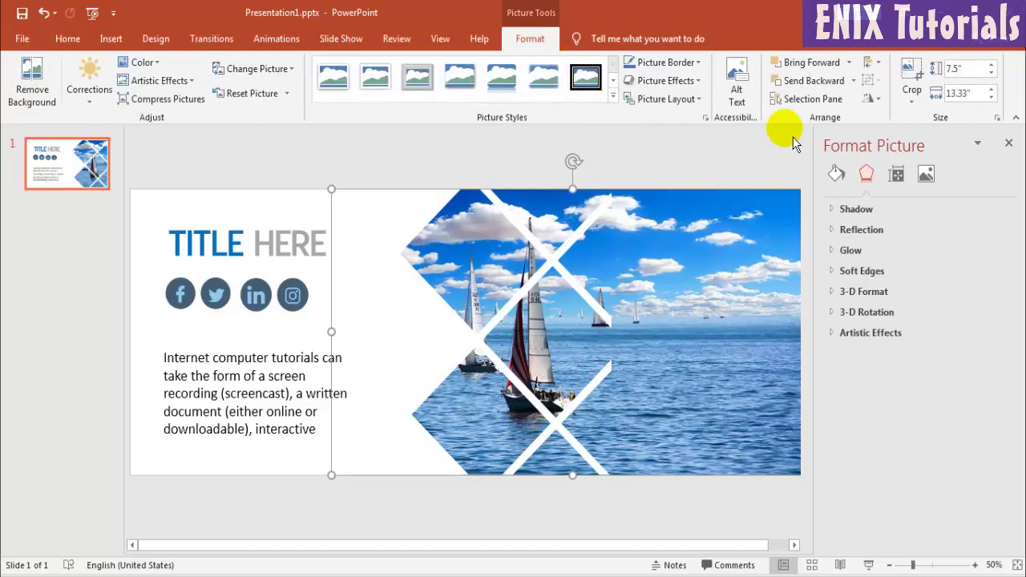
{"action": "left_click", "coordinate": [910, 76]}
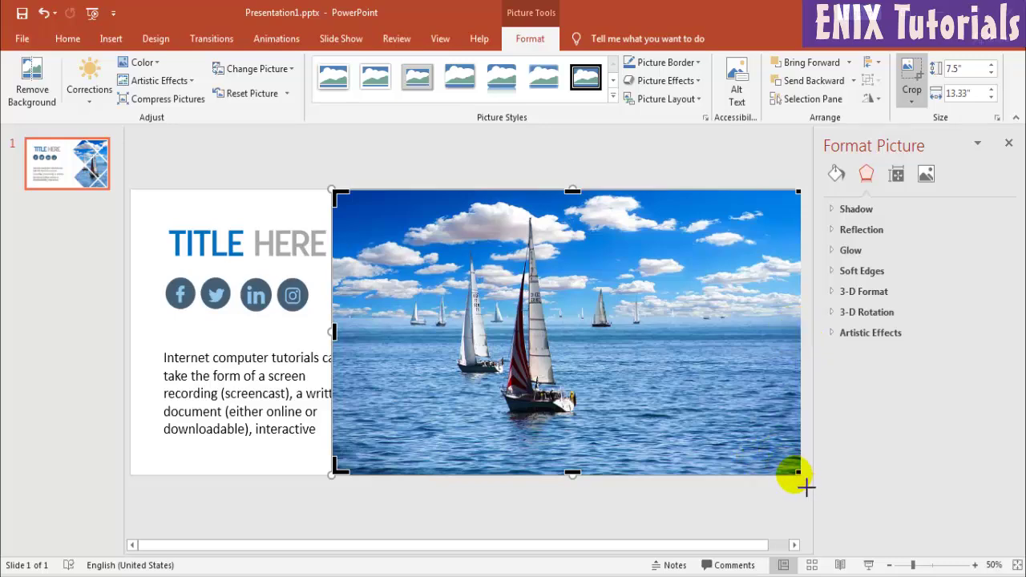
{"action": "mouse_move", "coordinate": [806, 485]}
{"action": "left_mouse_down"}
{"action": "mouse_move", "coordinate": [609, 493]}
{"action": "mouse_move", "coordinate": [618, 485]}
{"action": "left_mouse_up"}
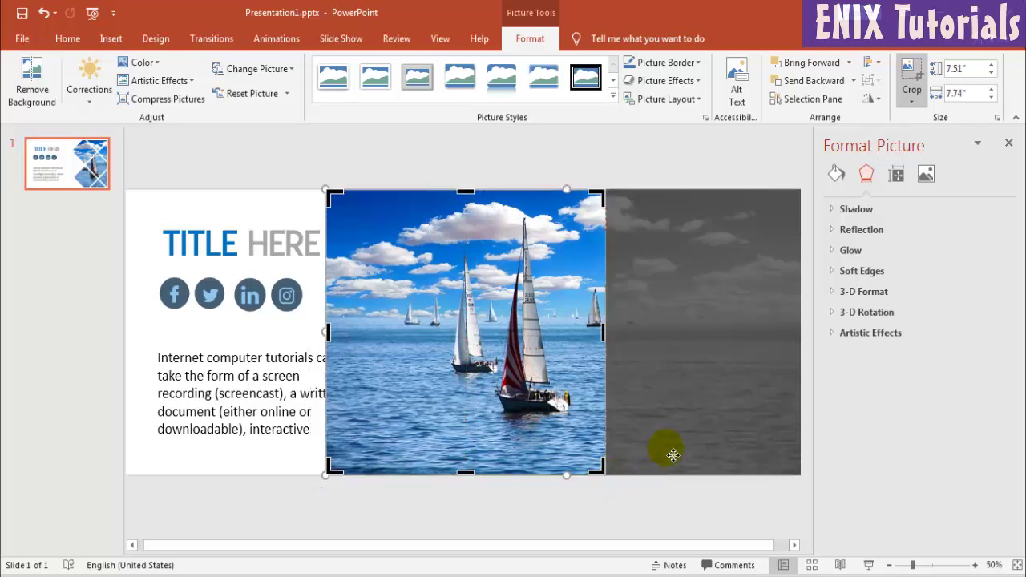
{"action": "left_click", "coordinate": [677, 186]}
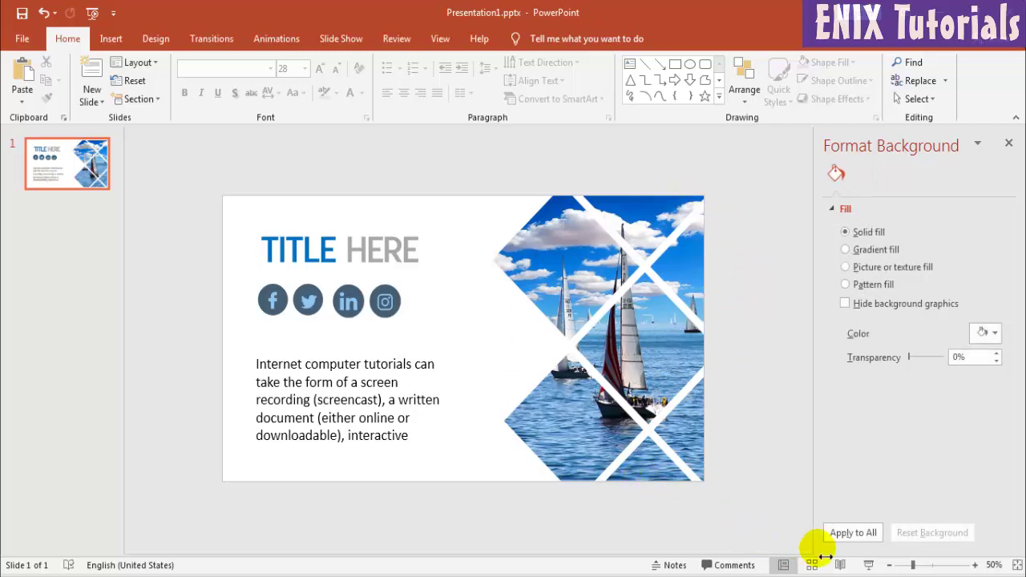
Zoom the view in to 70% to inspect the finished slide.
{"action": "left_click", "coordinate": [975, 565]}
{"action": "left_click", "coordinate": [974, 565]}
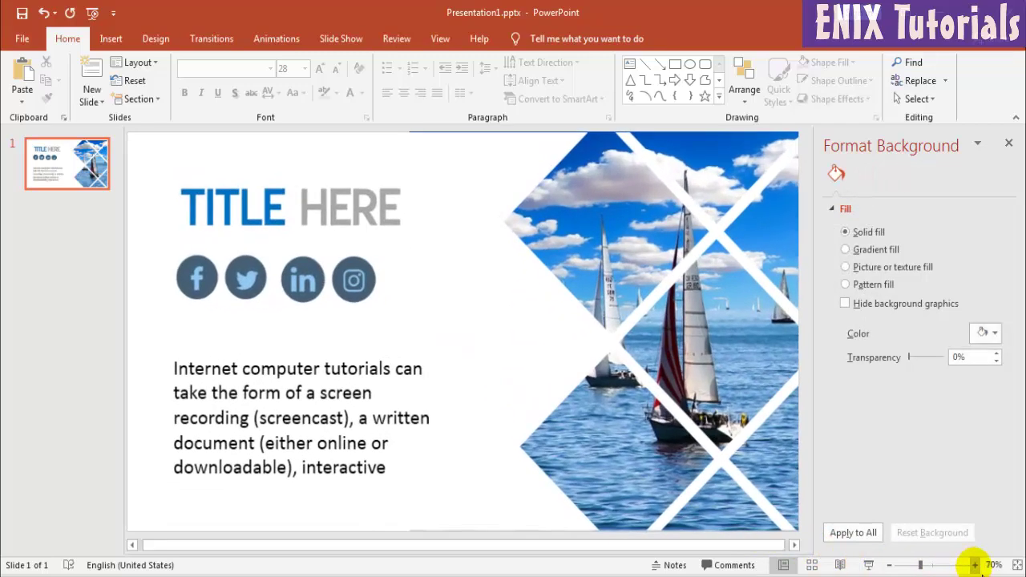